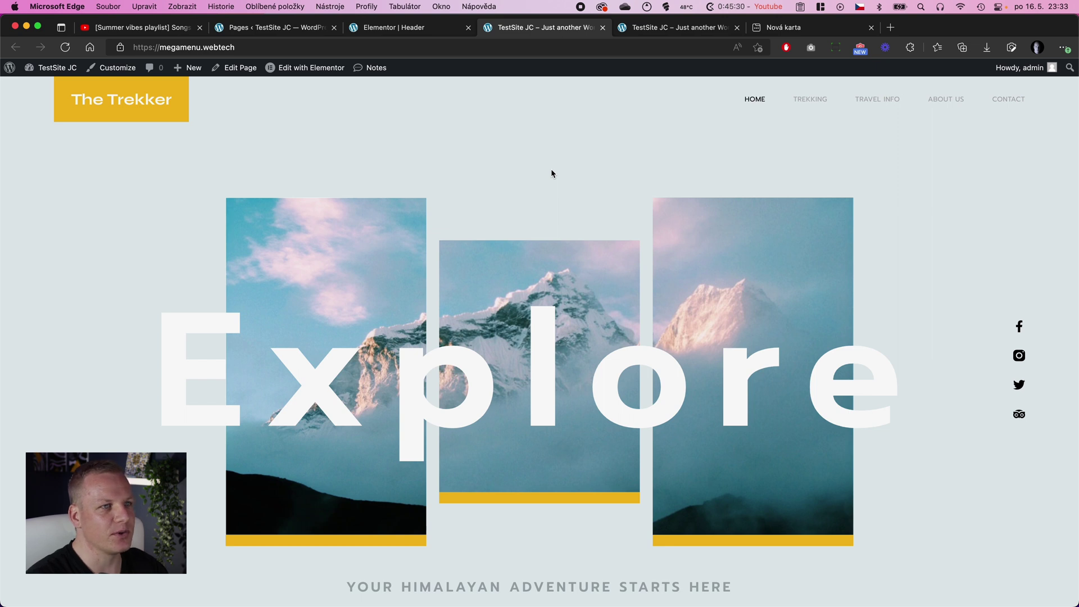
- Switch to the TestSite tab showing the iPhone 12 Pro mobile preview
left_click(430, 28)
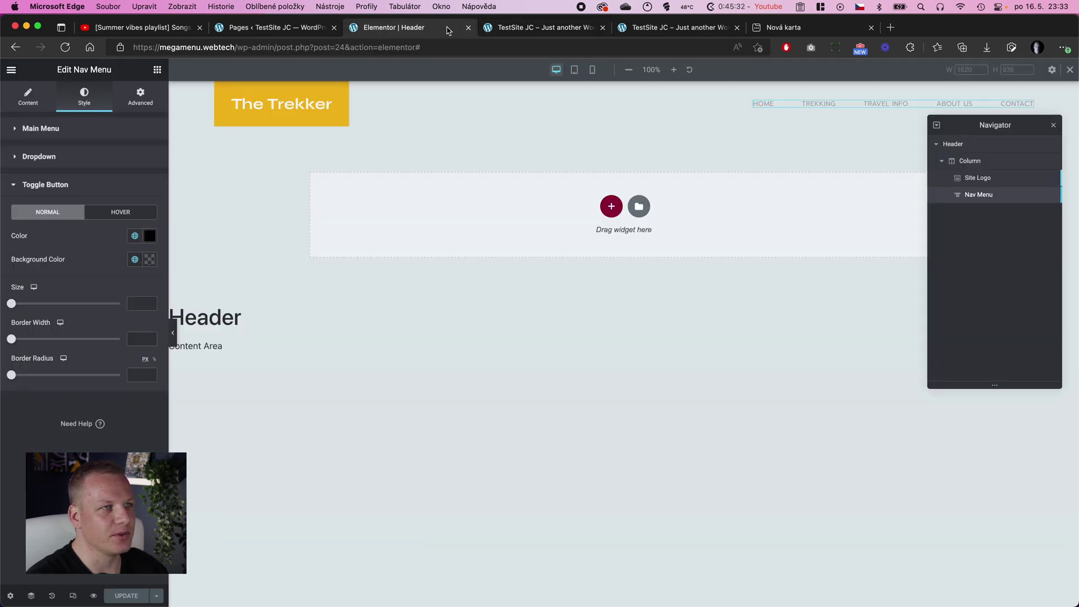
left_click(578, 29)
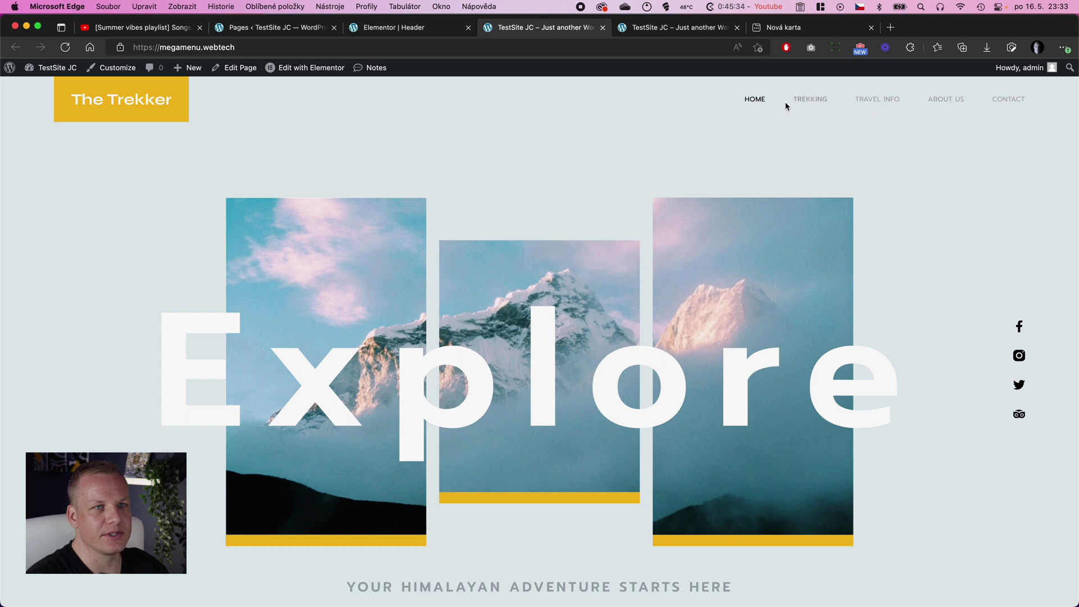
left_click(676, 33)
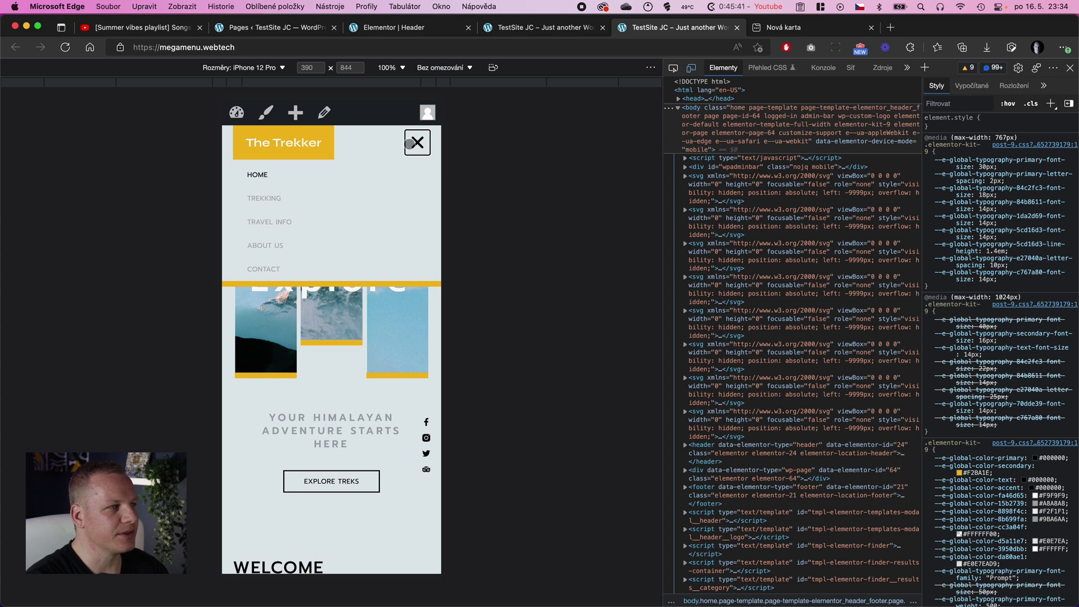
- Close and reopen the Trekker mobile menu twice to test the toggle
left_click(416, 142)
left_click(420, 144)
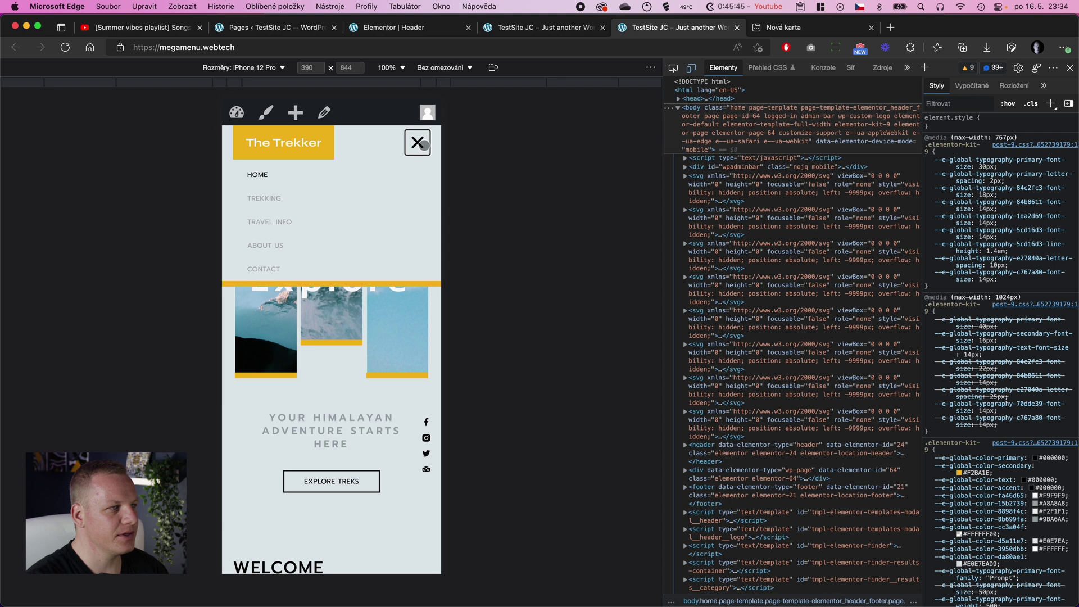
left_click(424, 144)
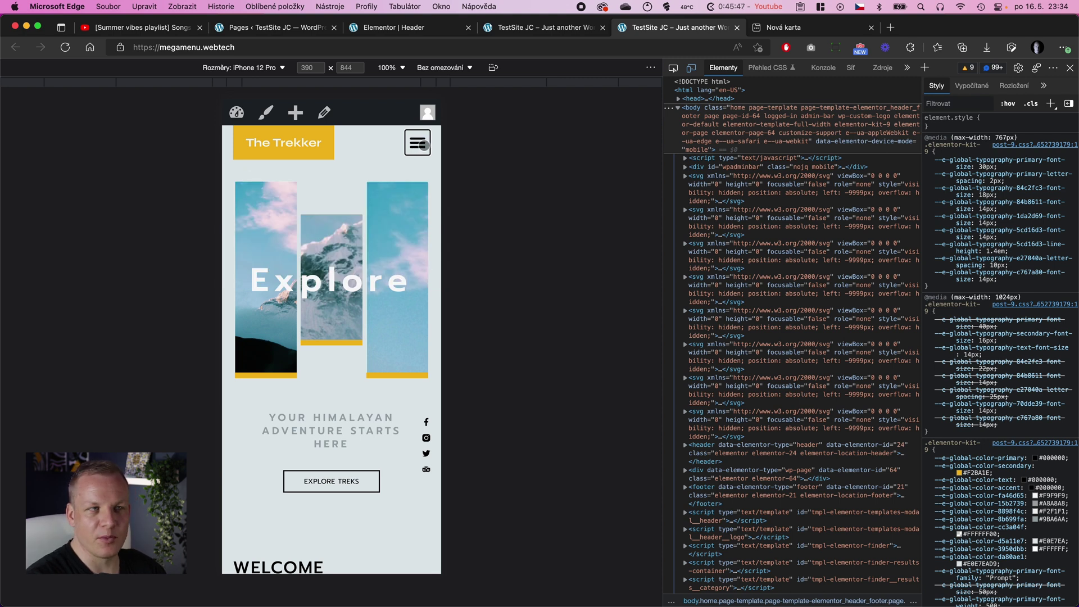
left_click(425, 145)
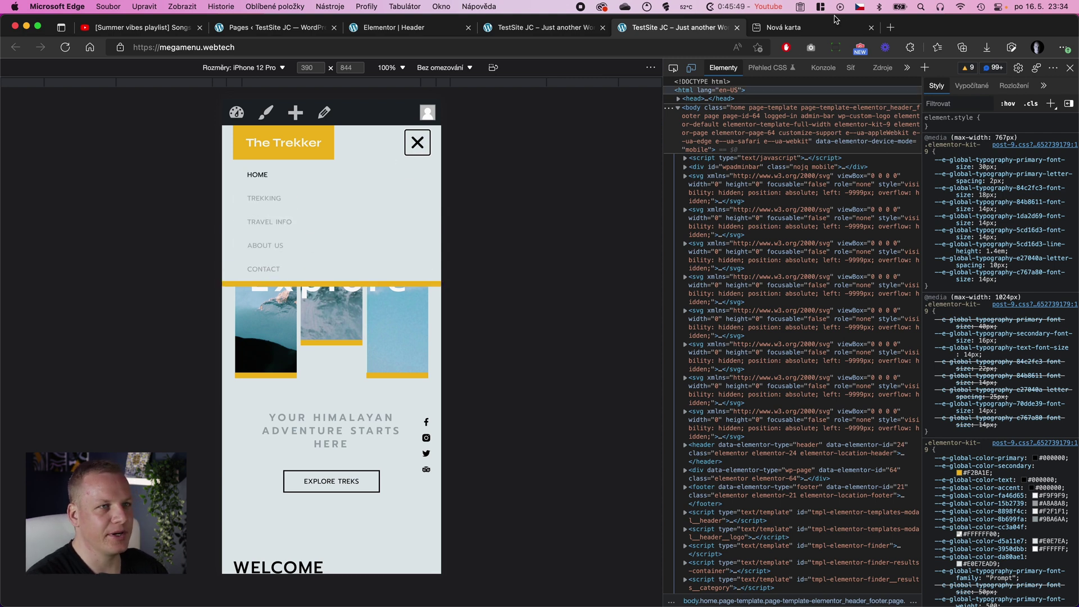
- Test the jcweb.tech mobile menu's open and close, then switch to the ats.jcweb.tech tab
key("ctrl+Up")
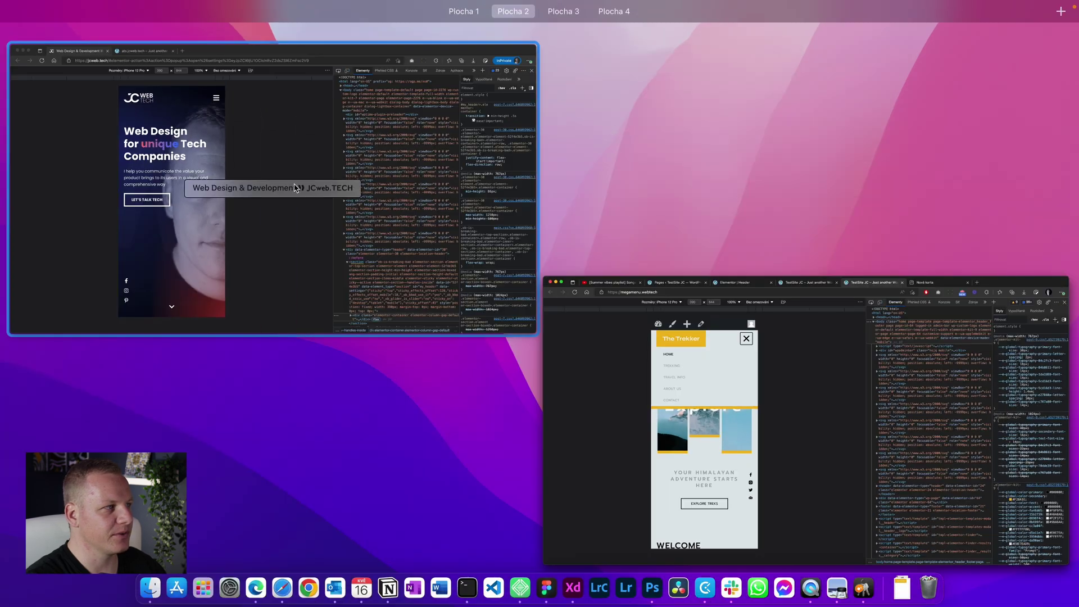
left_click(262, 190)
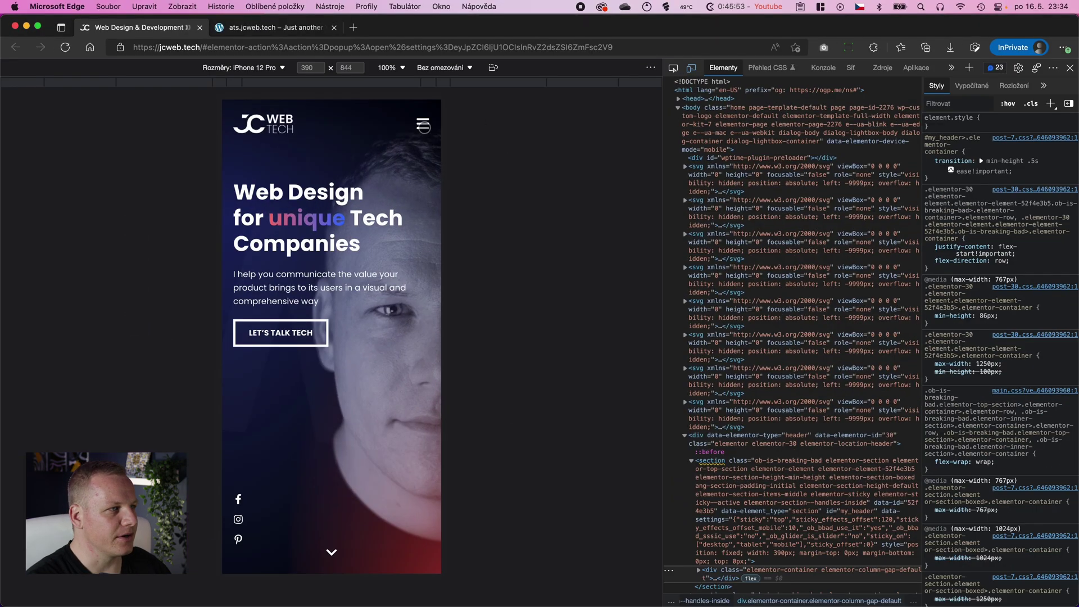
left_click(423, 124)
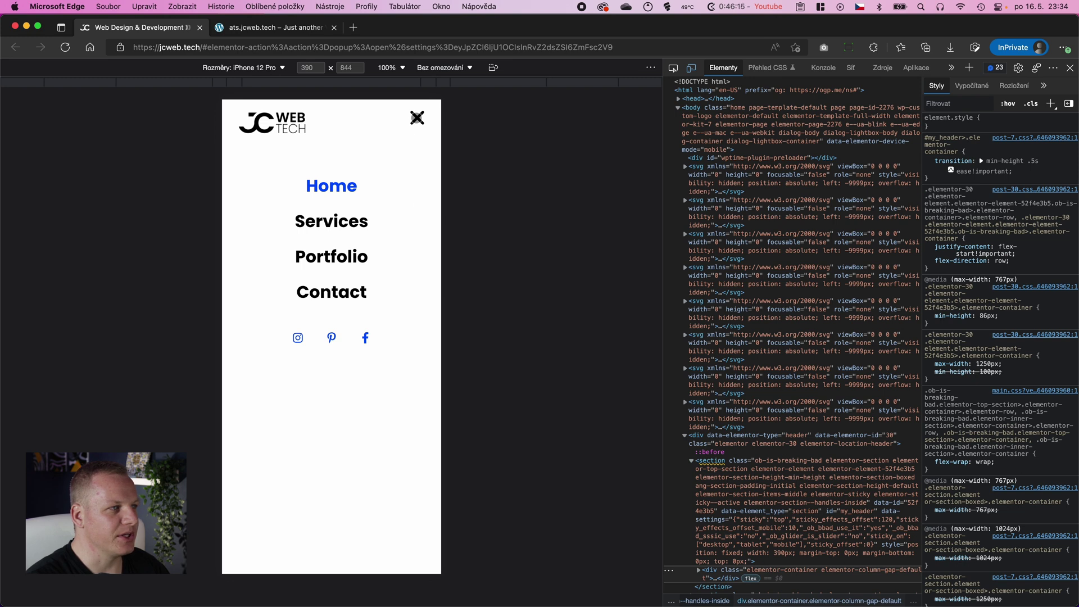
left_click(416, 118)
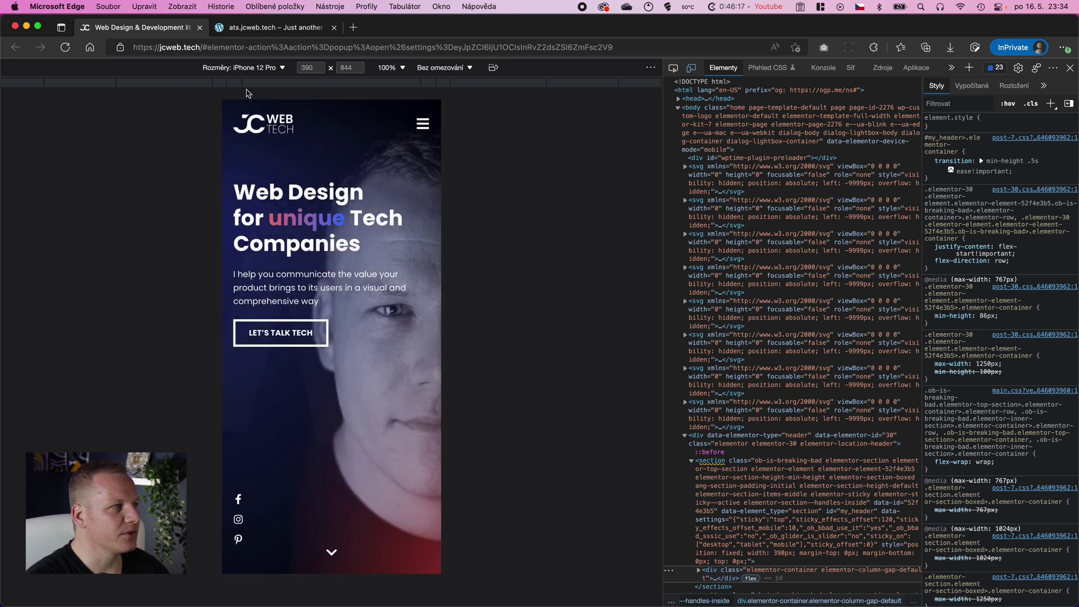
left_click(259, 29)
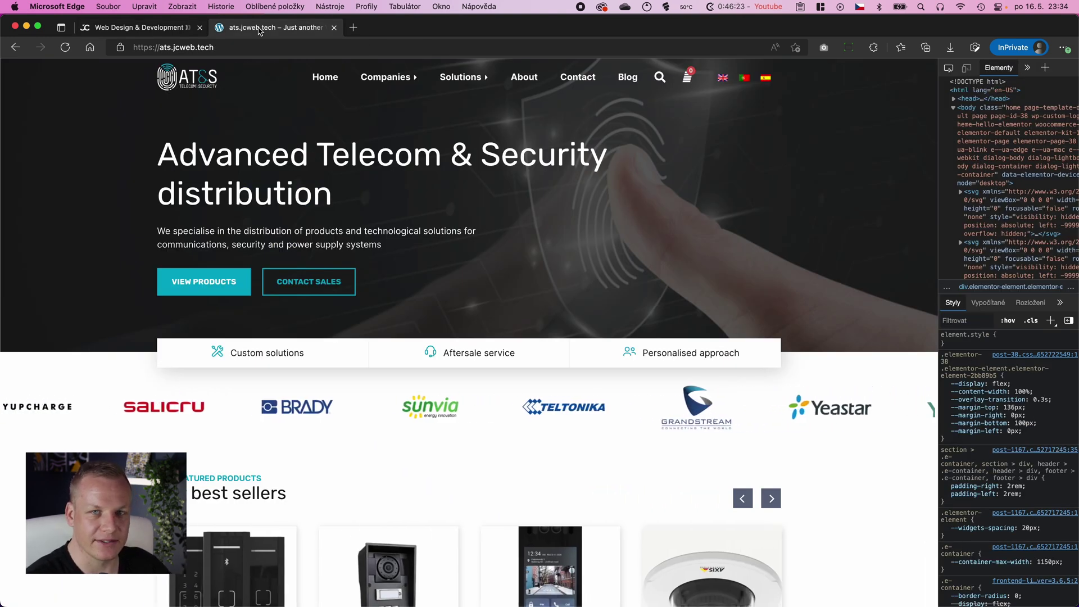
- Preview ats.jcweb.tech at phone size, open its menu and the Companies submenu, then go back
mouse_move(387, 78)
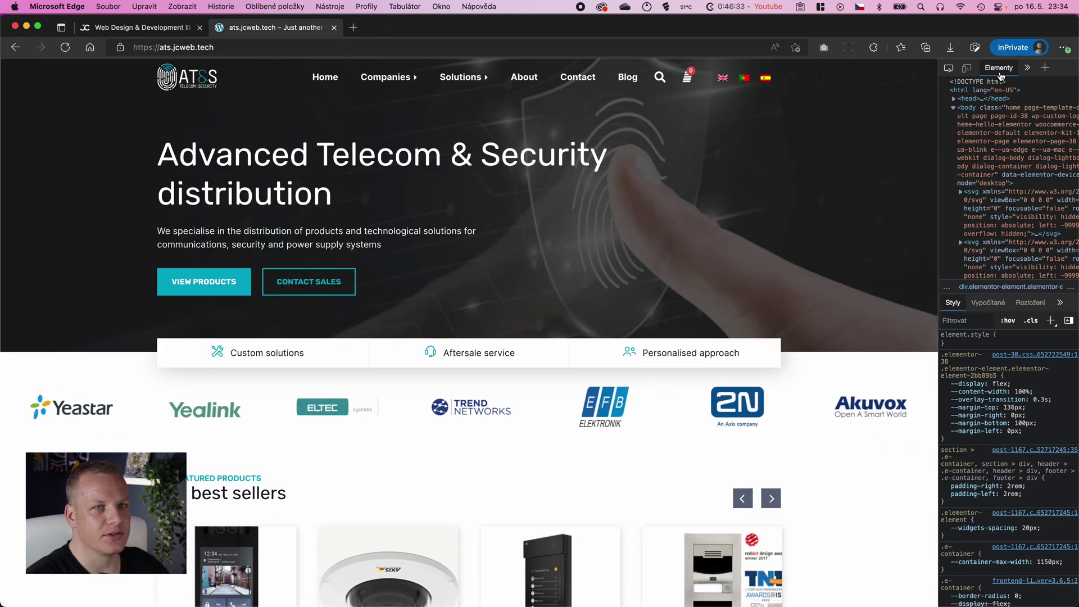
left_click(967, 67)
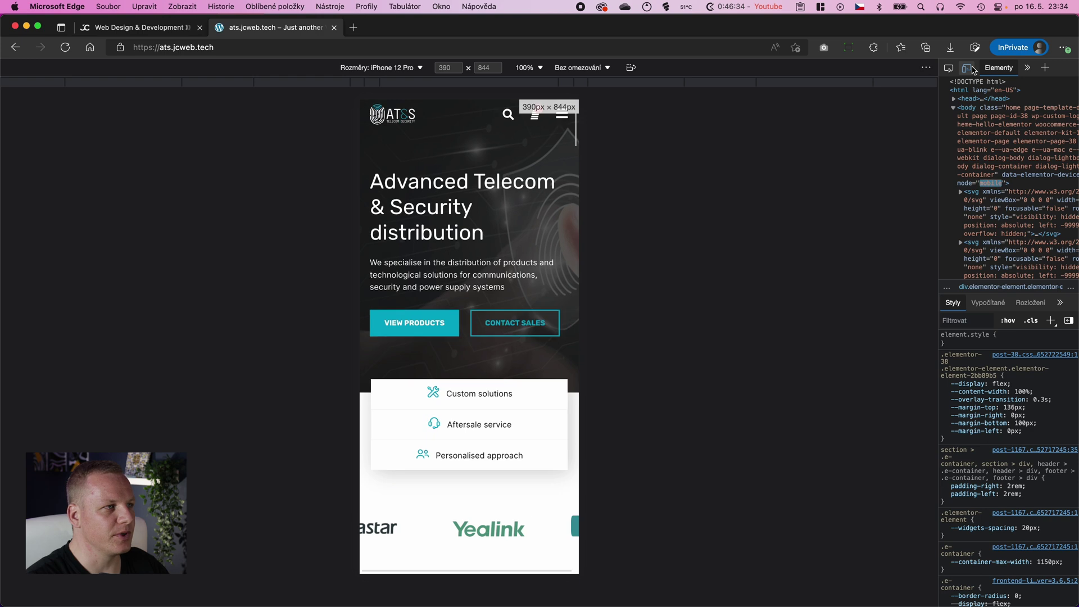
left_click(560, 119)
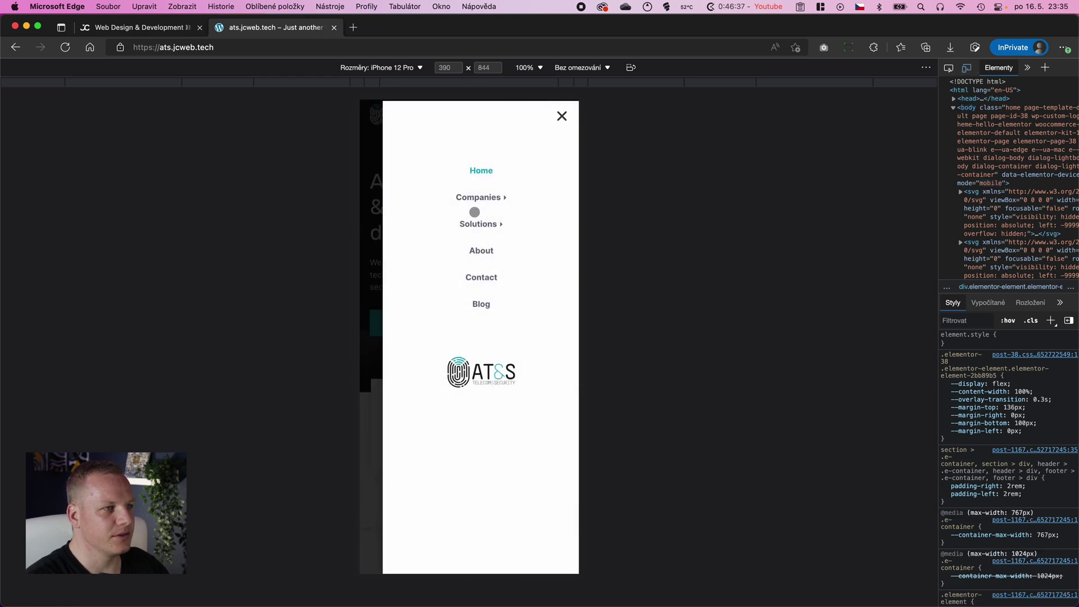
left_click(475, 199)
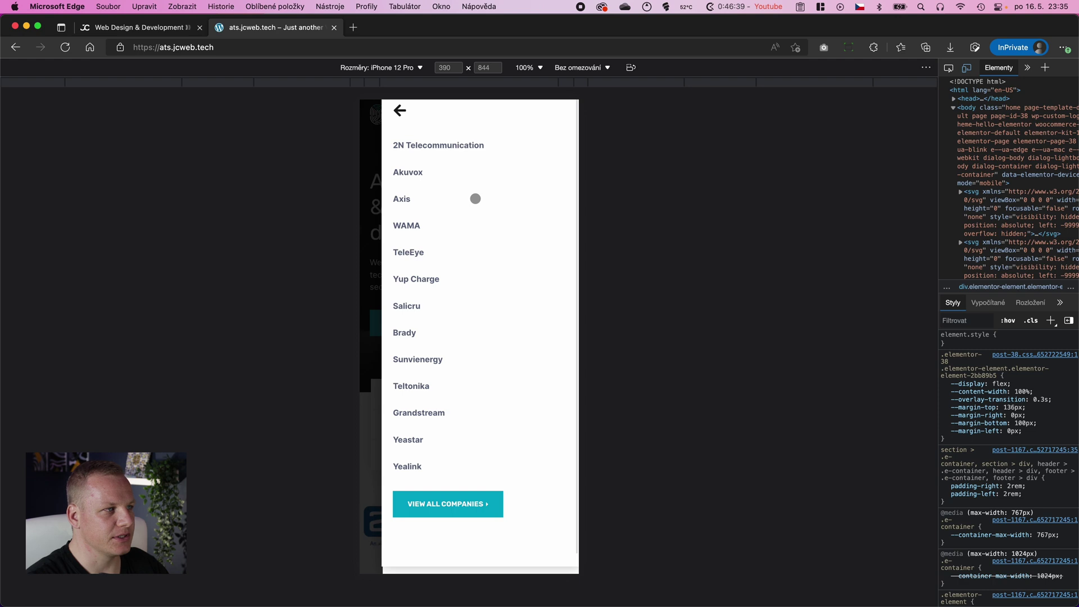
left_click(399, 110)
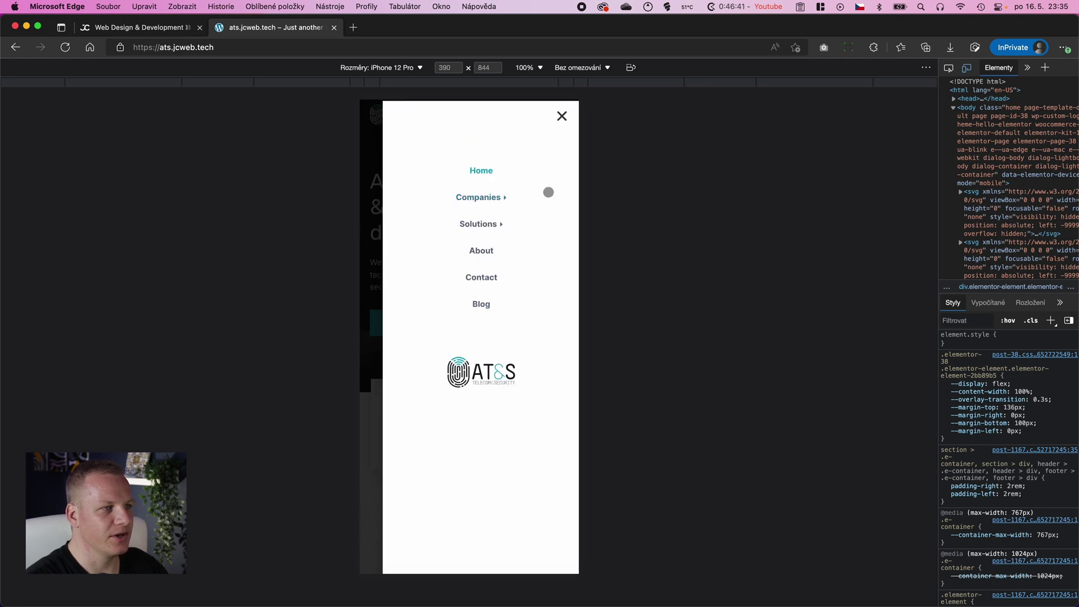
- Close the ats menu, return to the jcweb.tech tab and show all open windows
left_click(562, 115)
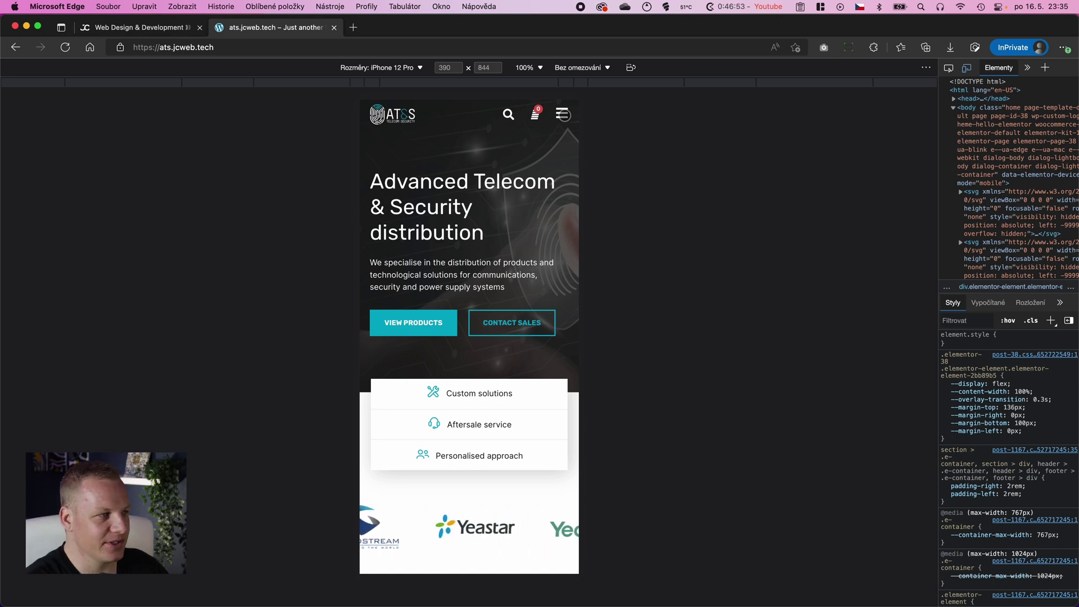
left_click(135, 28)
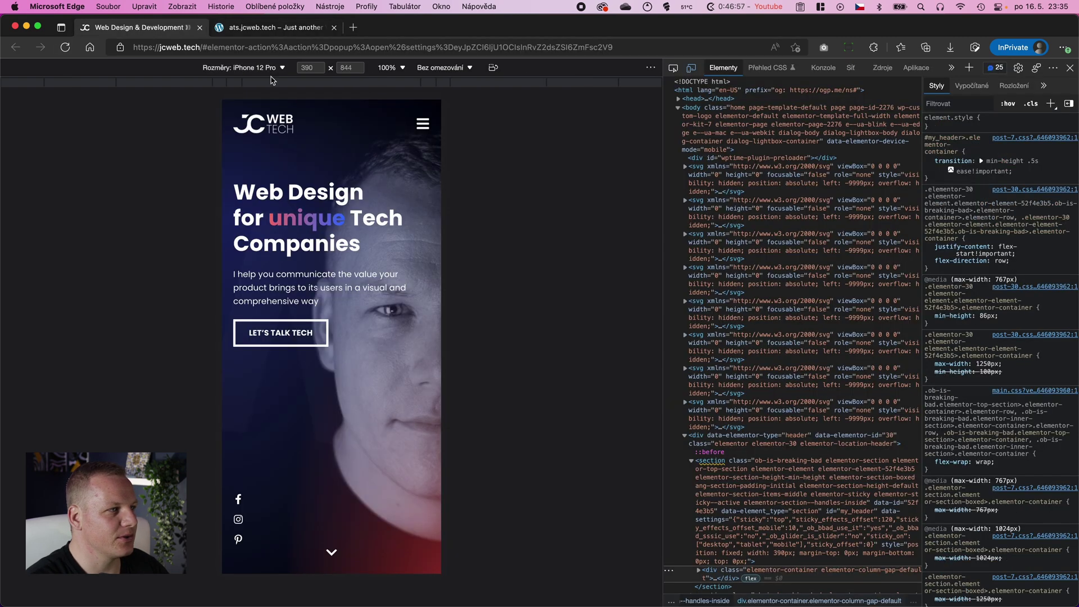
key("ctrl+Up")
- Return to the TestSite window's 'Elementor | Header' tab and close the Navigator
left_click(295, 156)
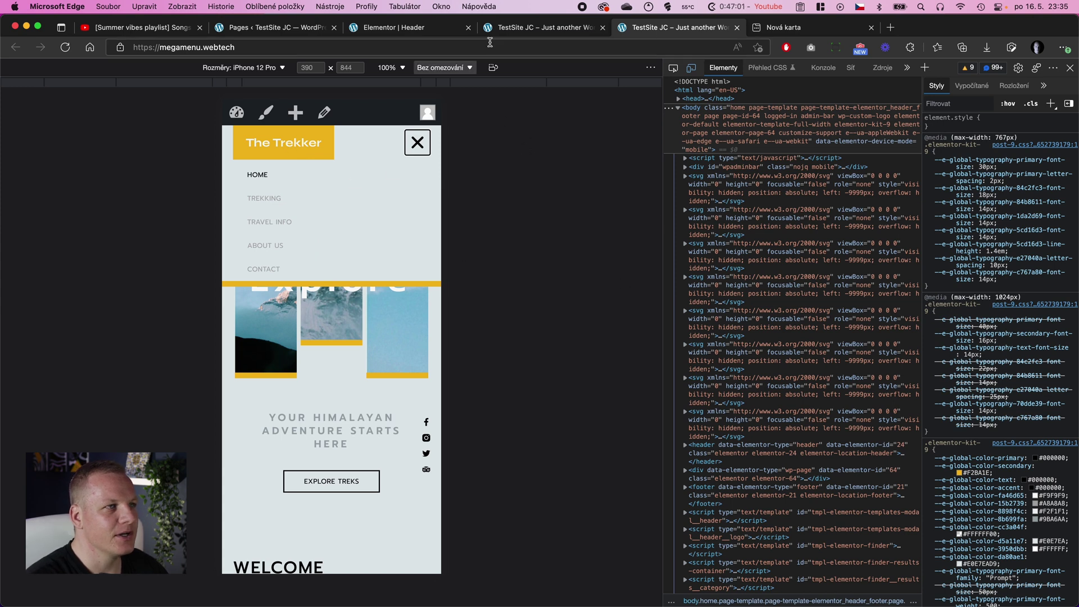
left_click(520, 31)
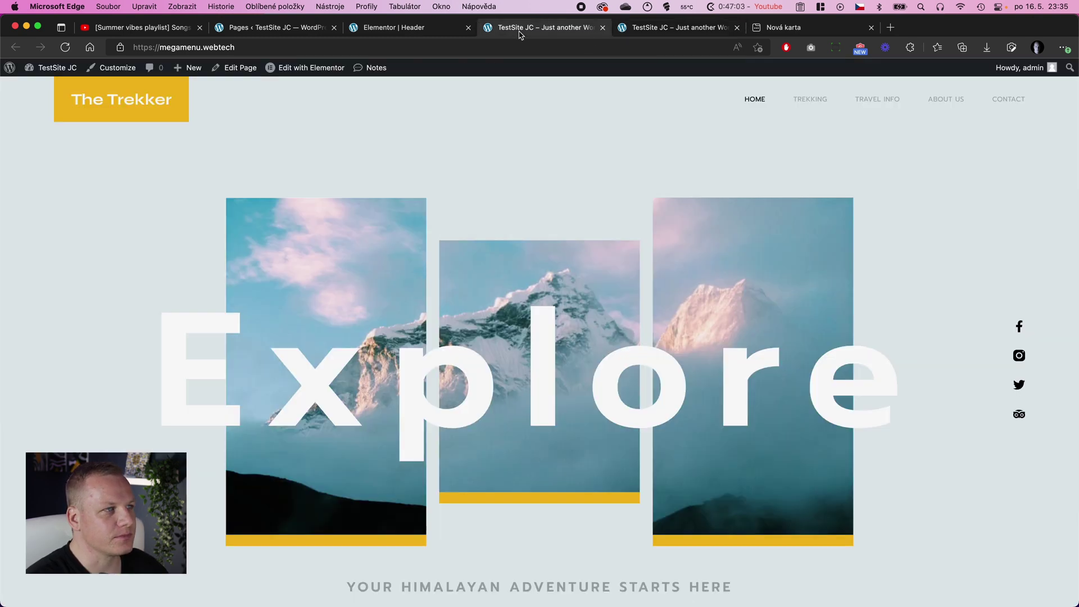
left_click(422, 31)
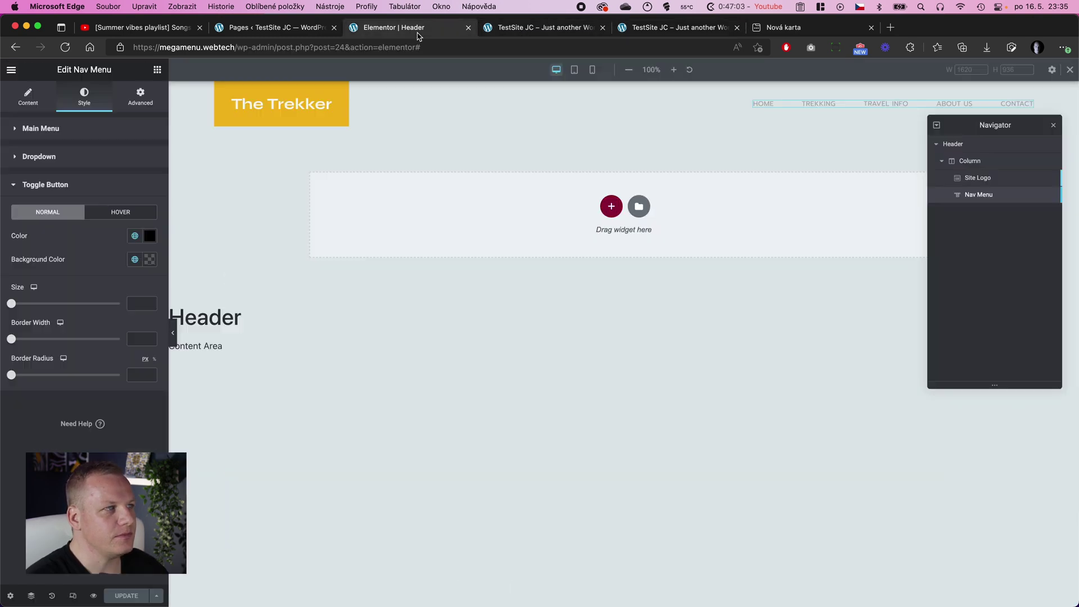
left_click(1053, 125)
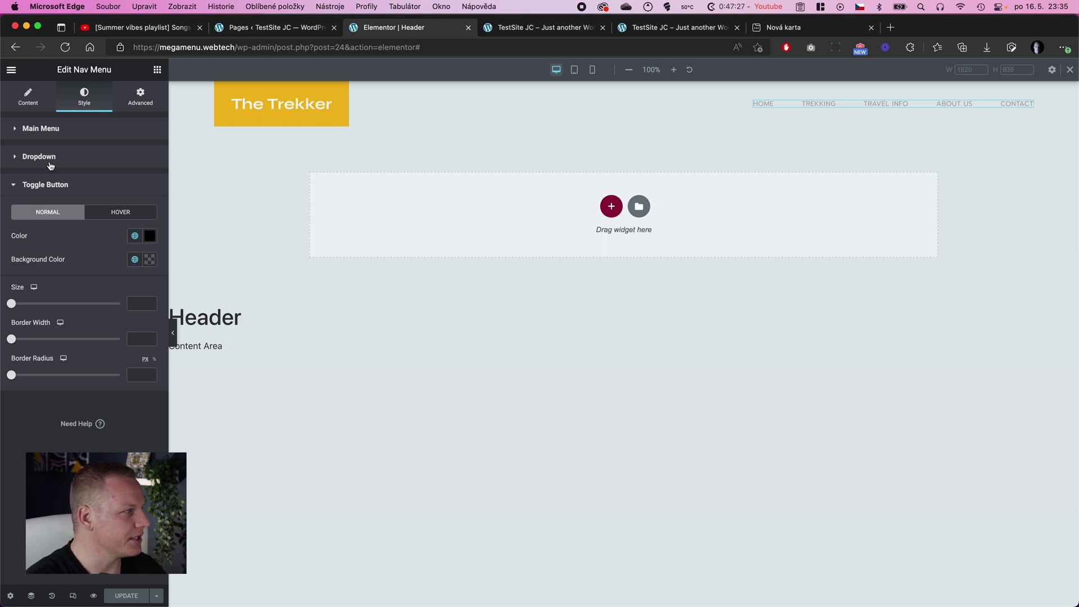
- Set the Nav Menu's Mobile Dropdown breakpoint to None in the Content tab
left_click(23, 105)
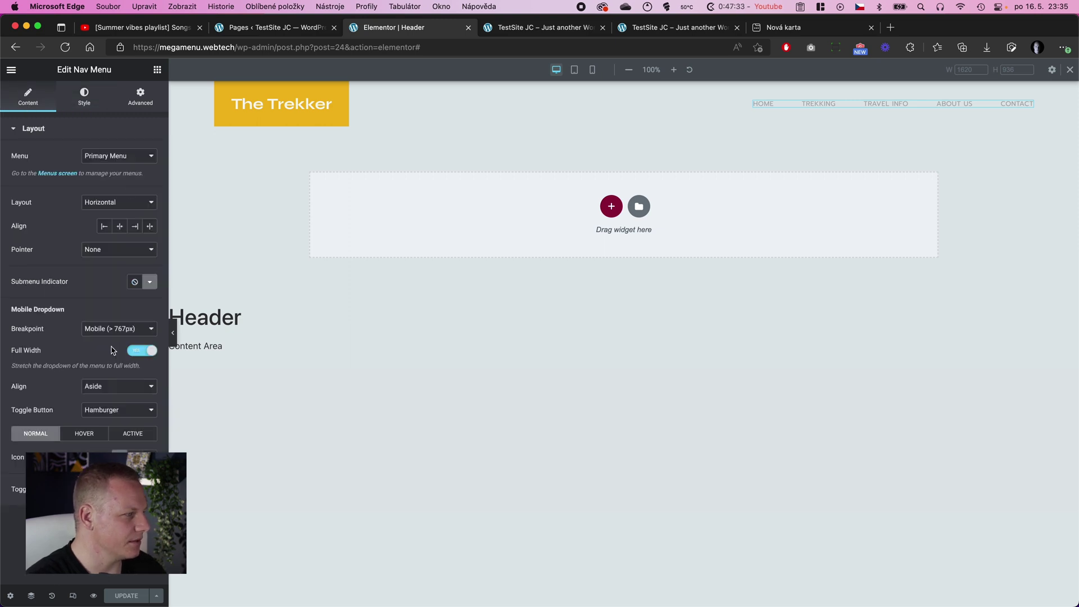
left_click(96, 331)
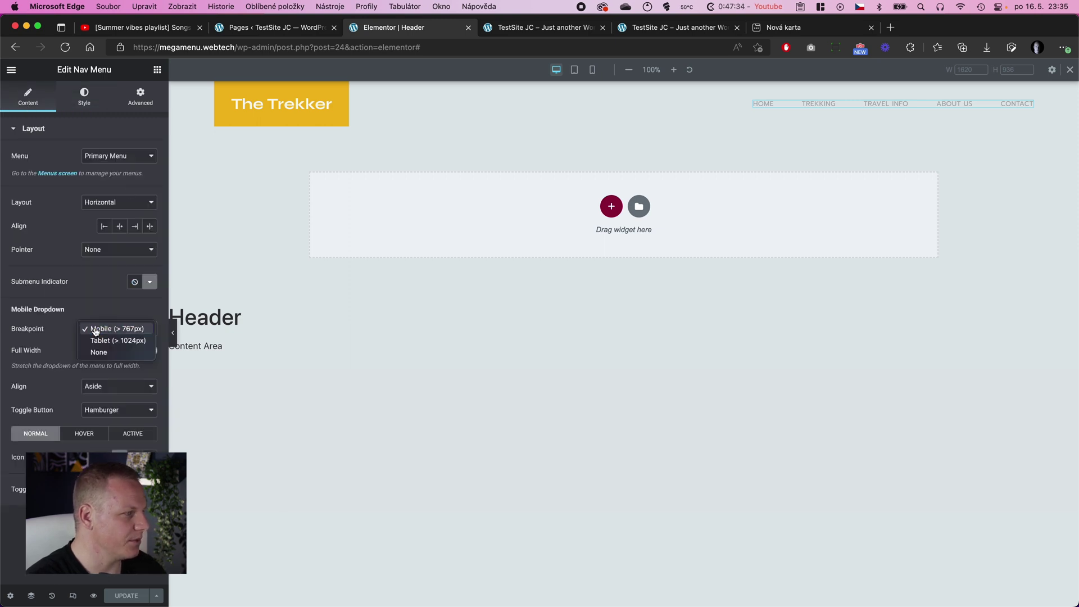
left_click(110, 353)
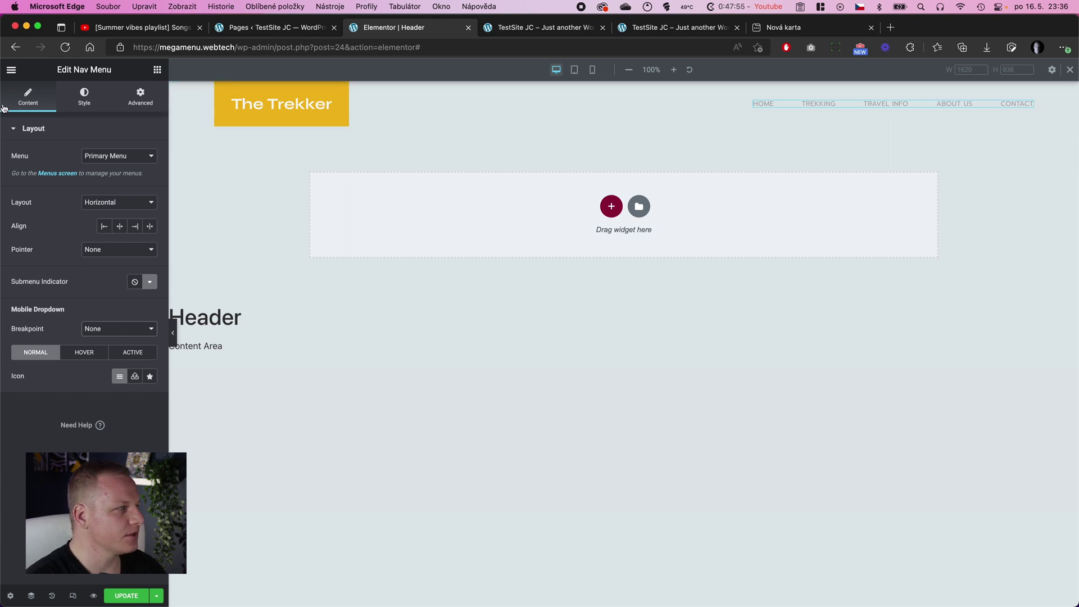
- Turn on Hide On Tablet and Hide On Mobile for the Nav Menu, leaving desktop visible
left_click(143, 104)
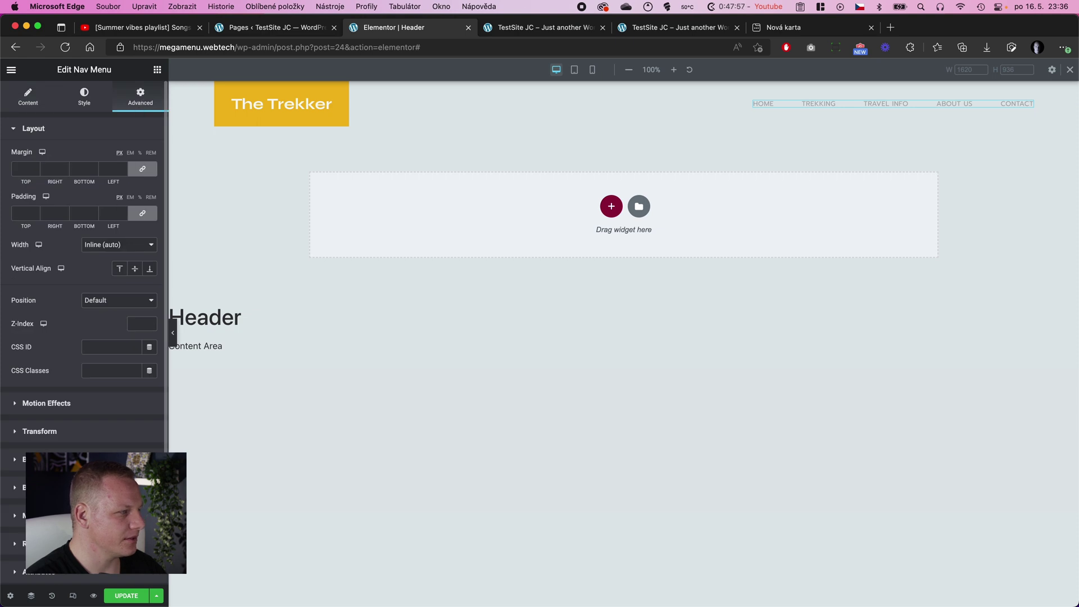
left_click(56, 544)
left_click(130, 353)
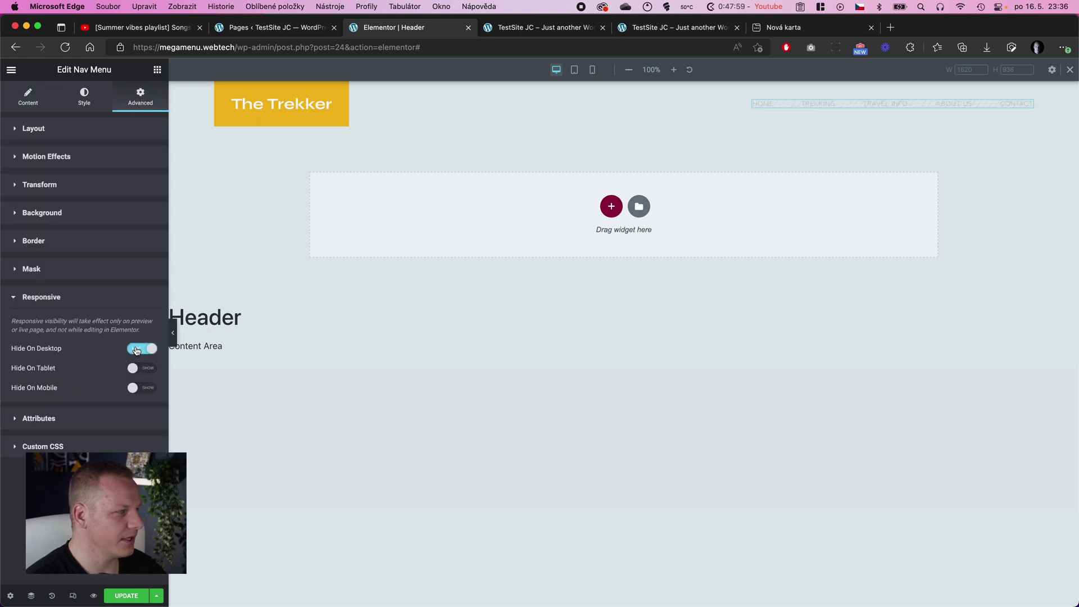
left_click(150, 349)
left_click(145, 370)
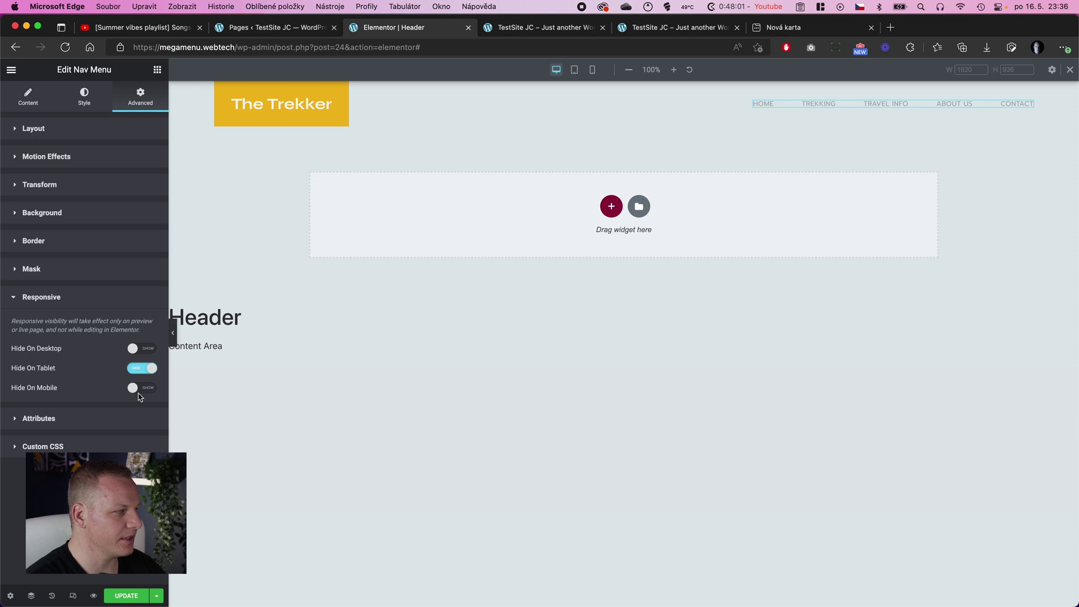
left_click(139, 390)
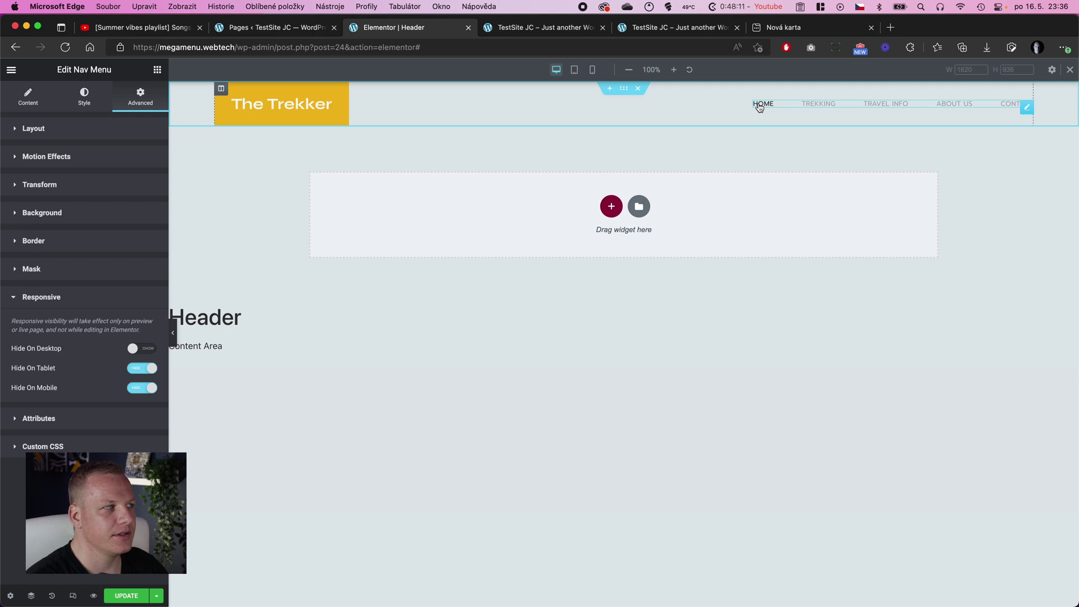
- Search the widgets for 'ic' and drag an Icon widget into the header row
left_click(12, 71)
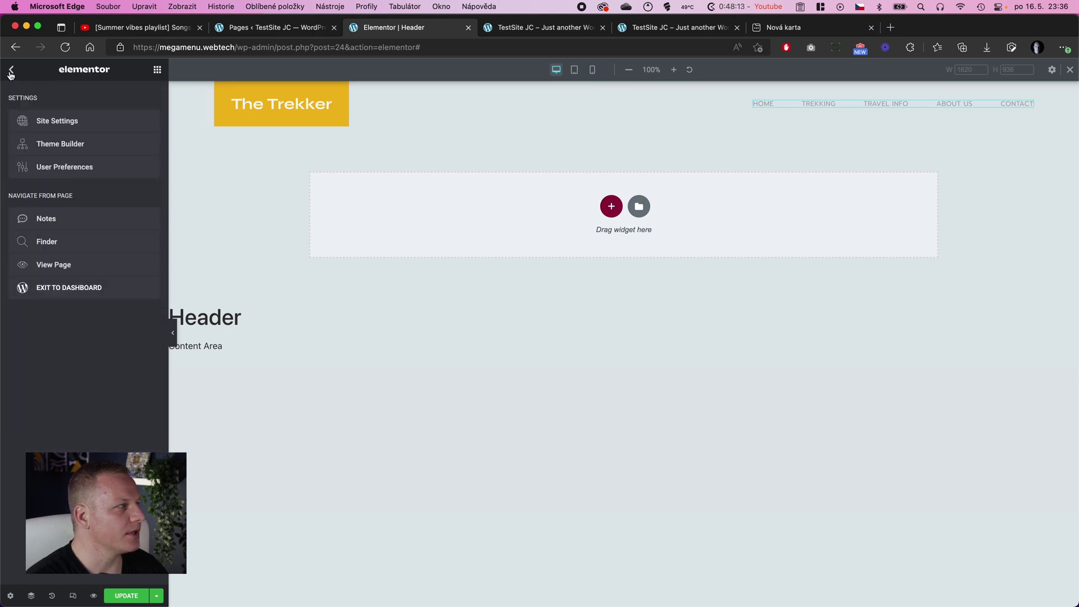
left_click(152, 70)
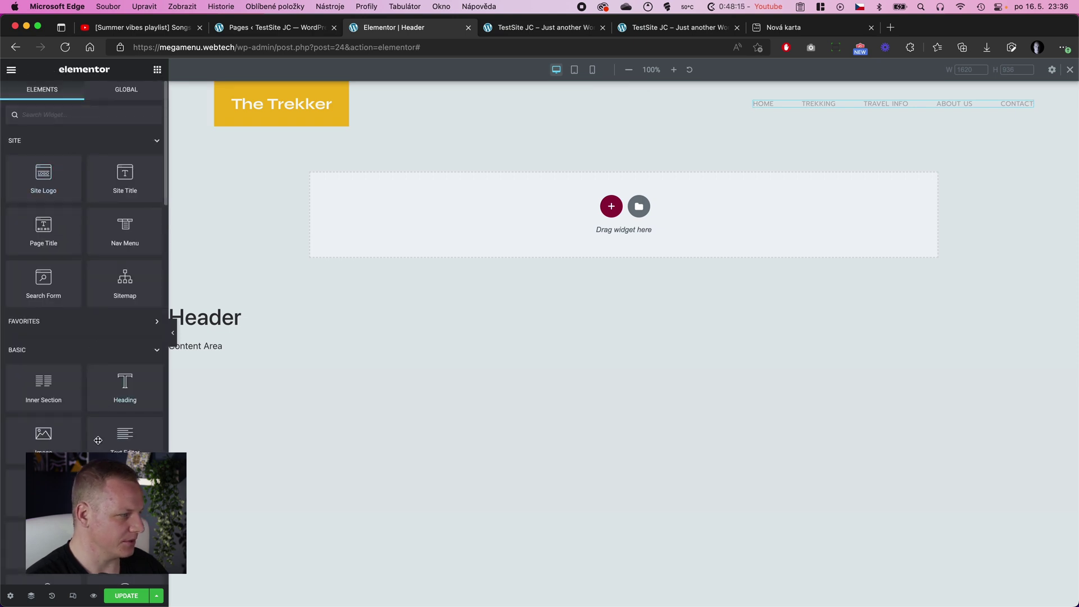
left_click(59, 113)
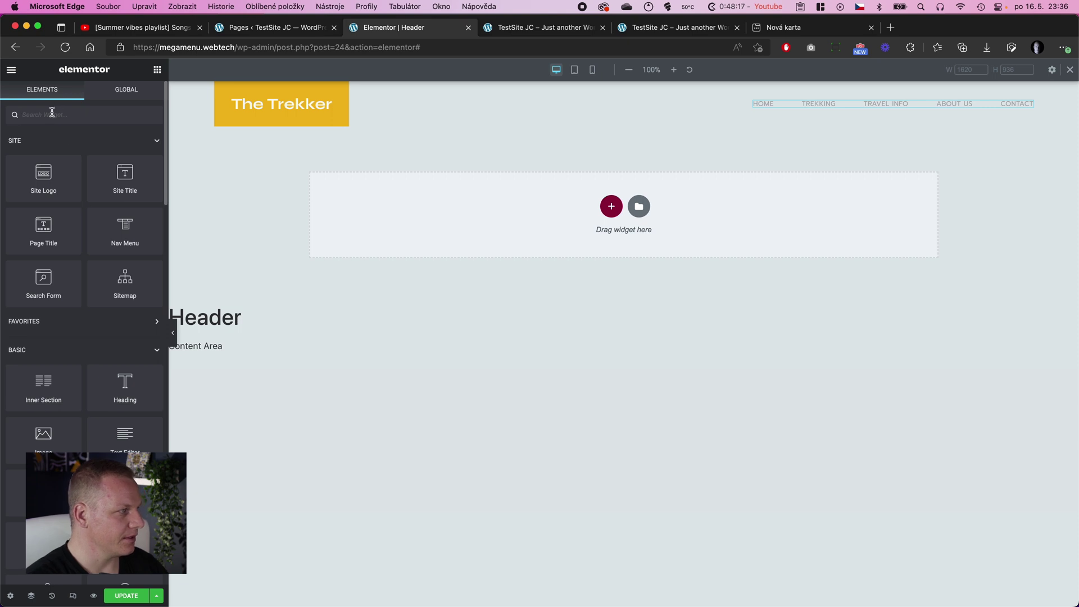
type("ic")
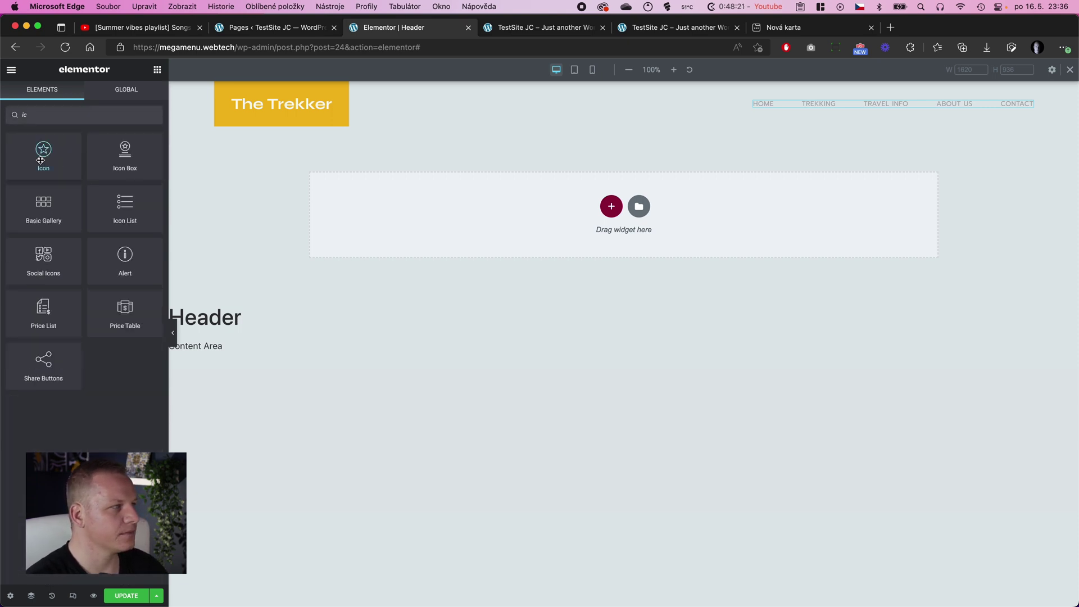
left_click_drag(40, 160, 879, 106)
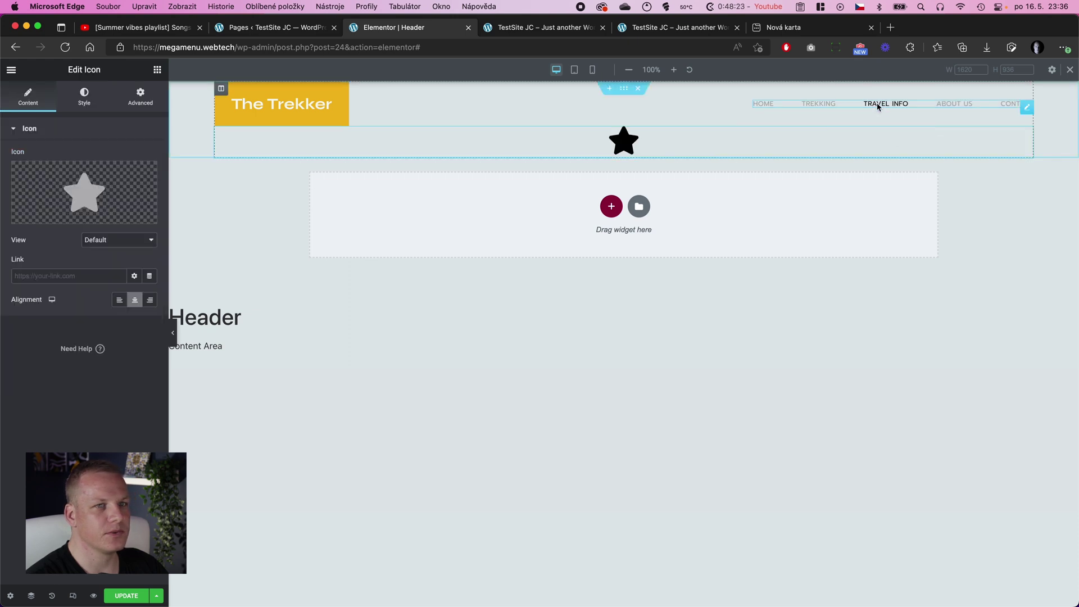
- Set the icon's width to Inline (auto) so it sits beside the navigation
left_click(141, 96)
left_click(112, 246)
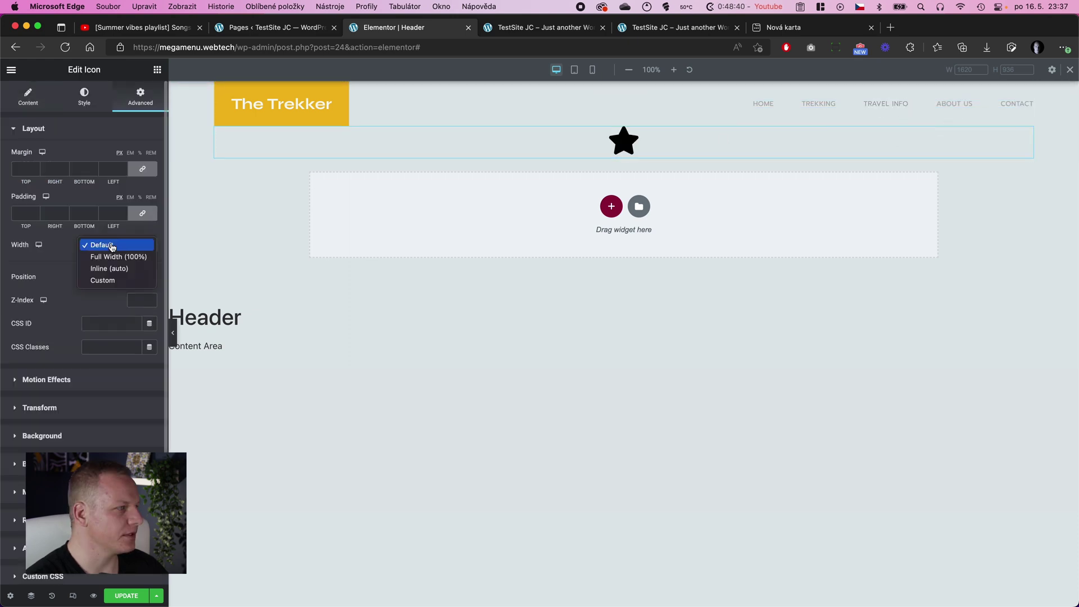
left_click(114, 270)
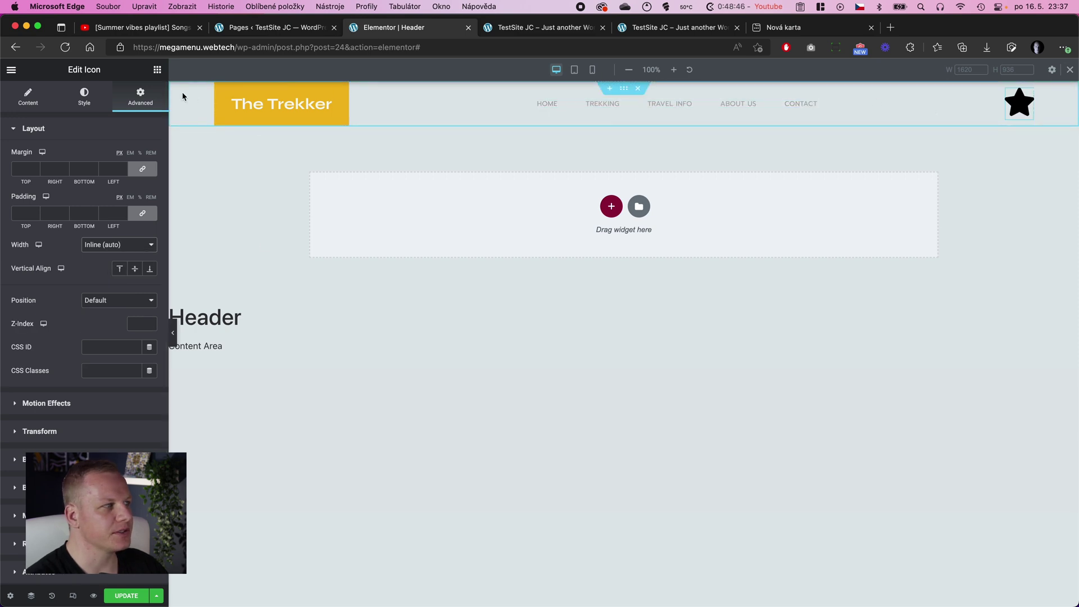
left_click(221, 89)
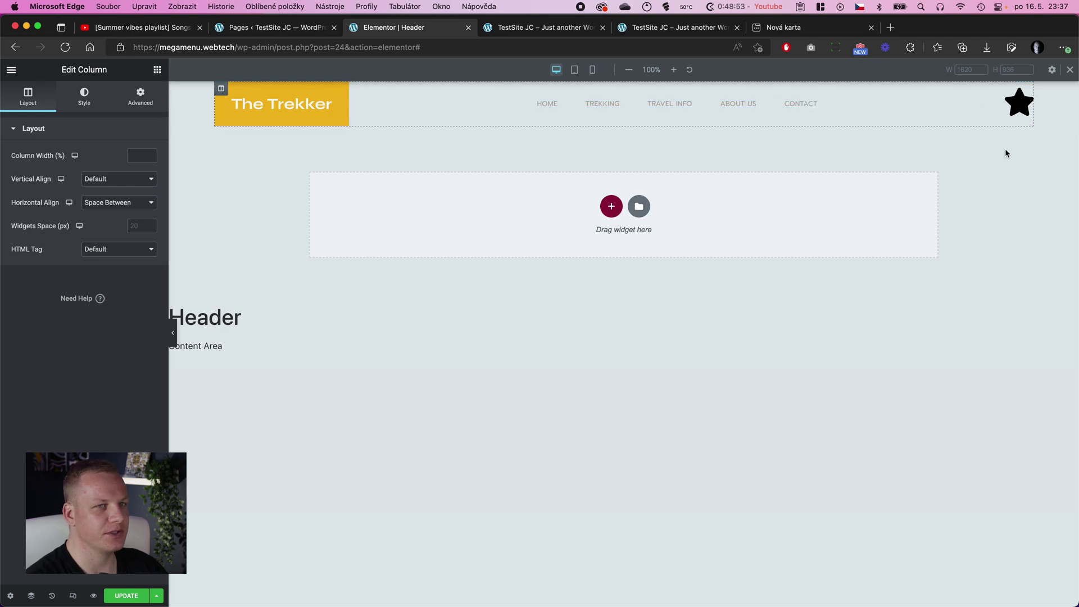
left_click(1019, 103)
- Turn on Hide On Desktop for the icon and preview the header
scroll(85, 506, "down", 1)
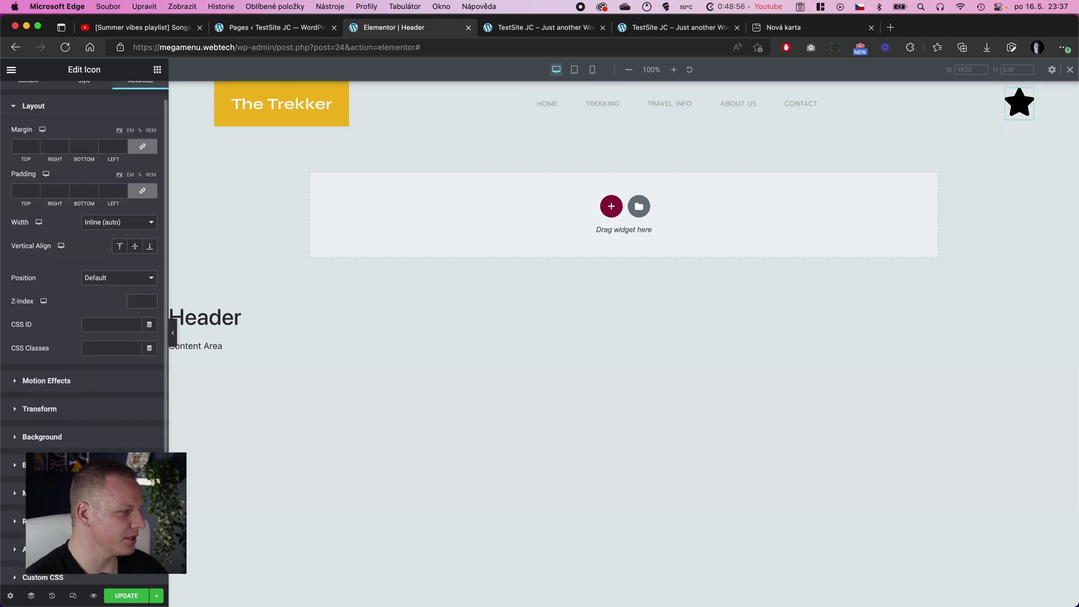
left_click(39, 519)
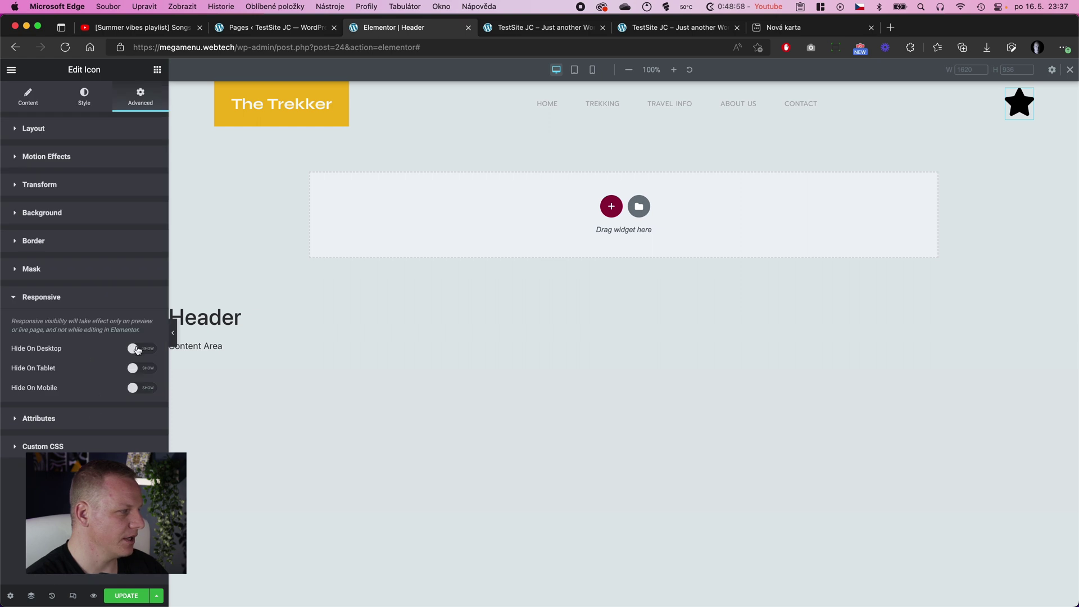
left_click(138, 349)
left_click(172, 333)
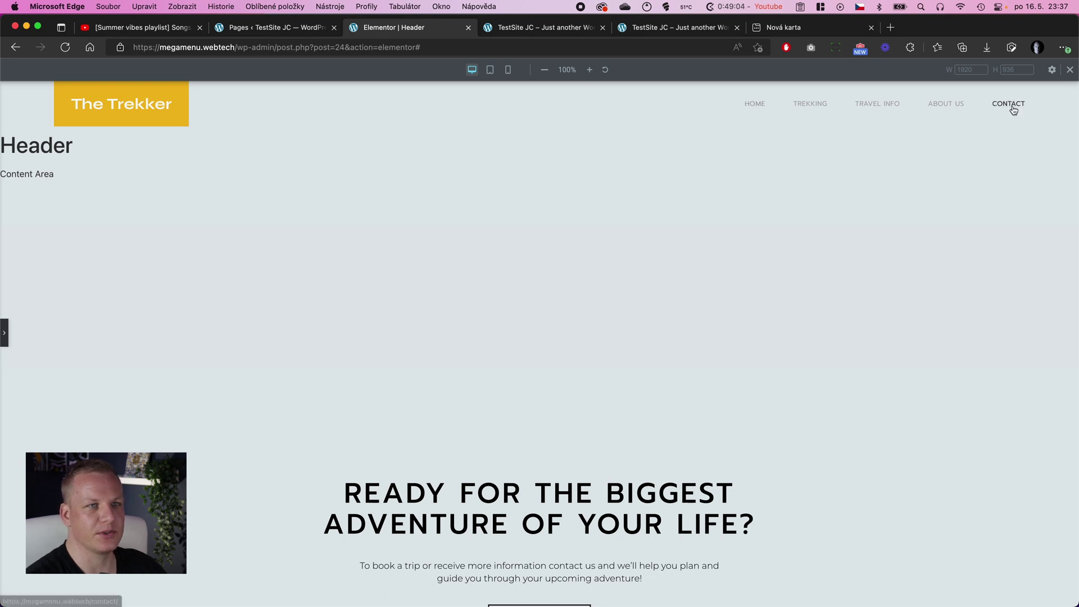
left_click(5, 338)
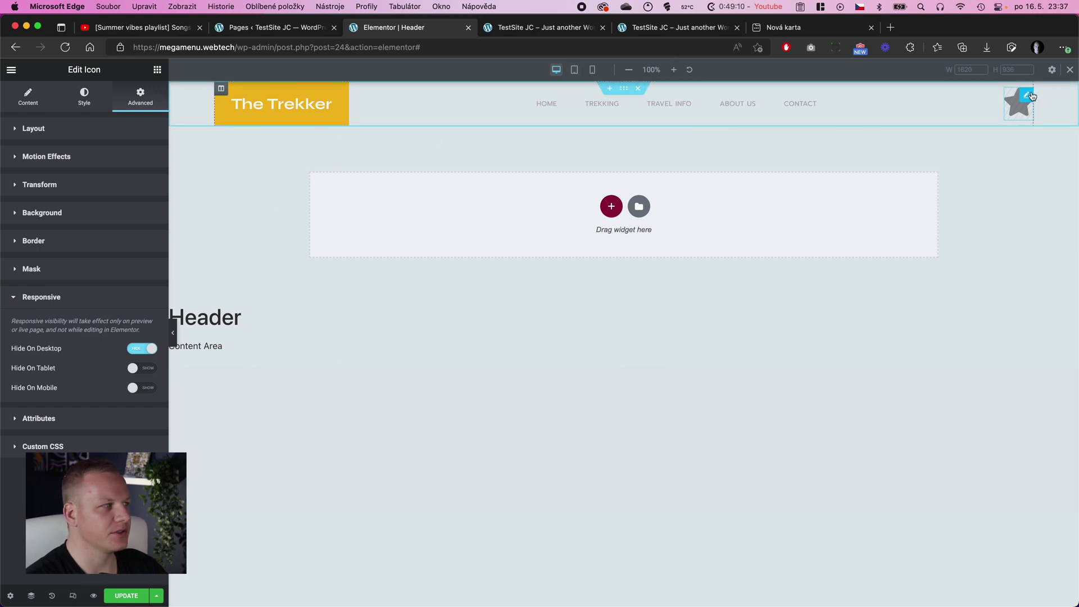
left_click(1032, 96)
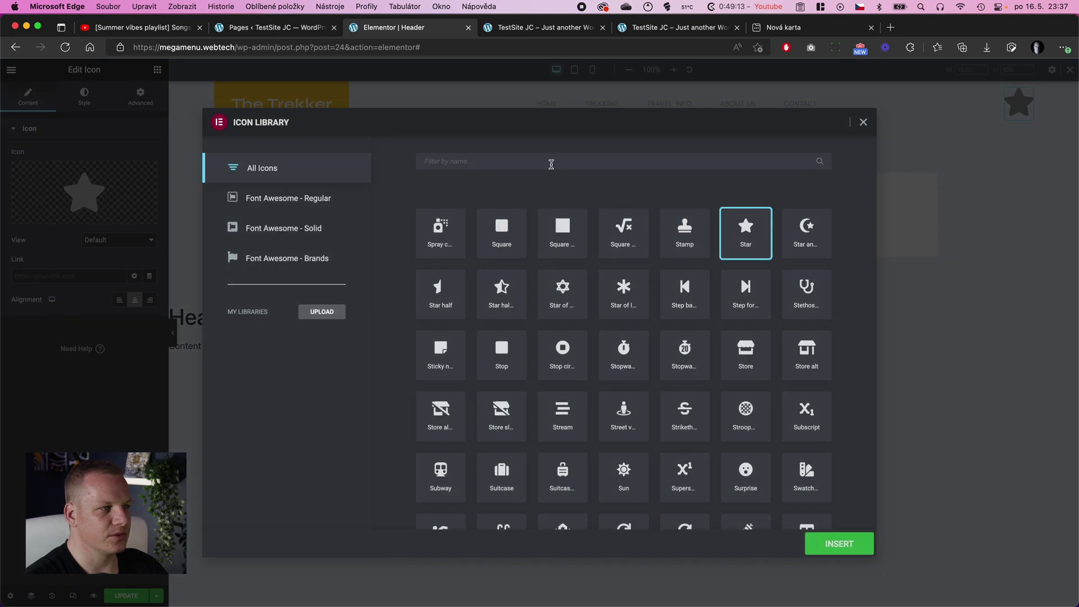
- Search the icon library for 'bar' and insert the Bars icon in place of the star
left_click(551, 163)
type("ba")
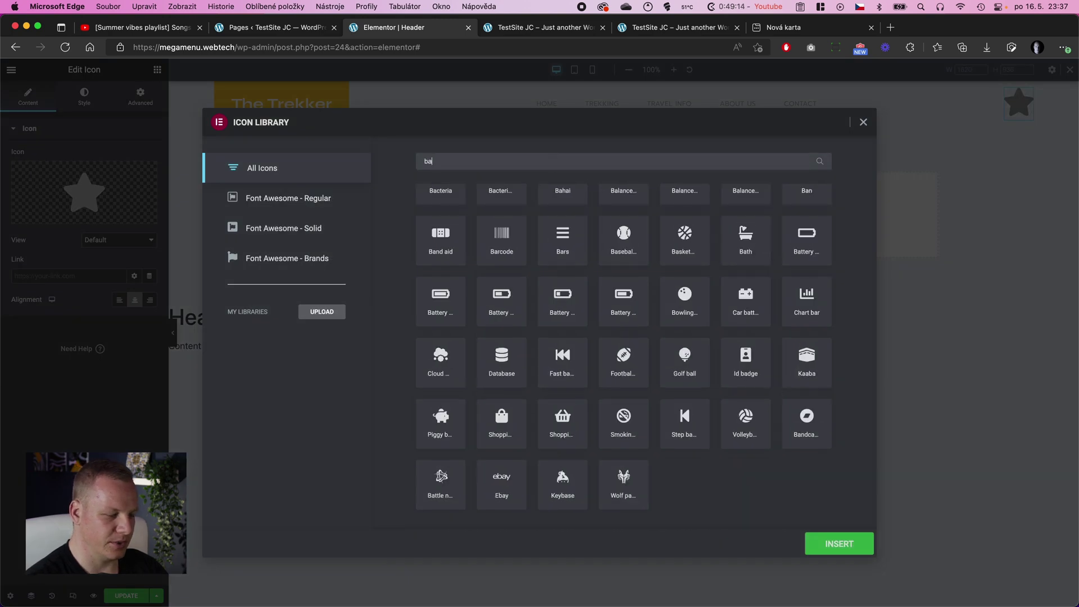
type("r")
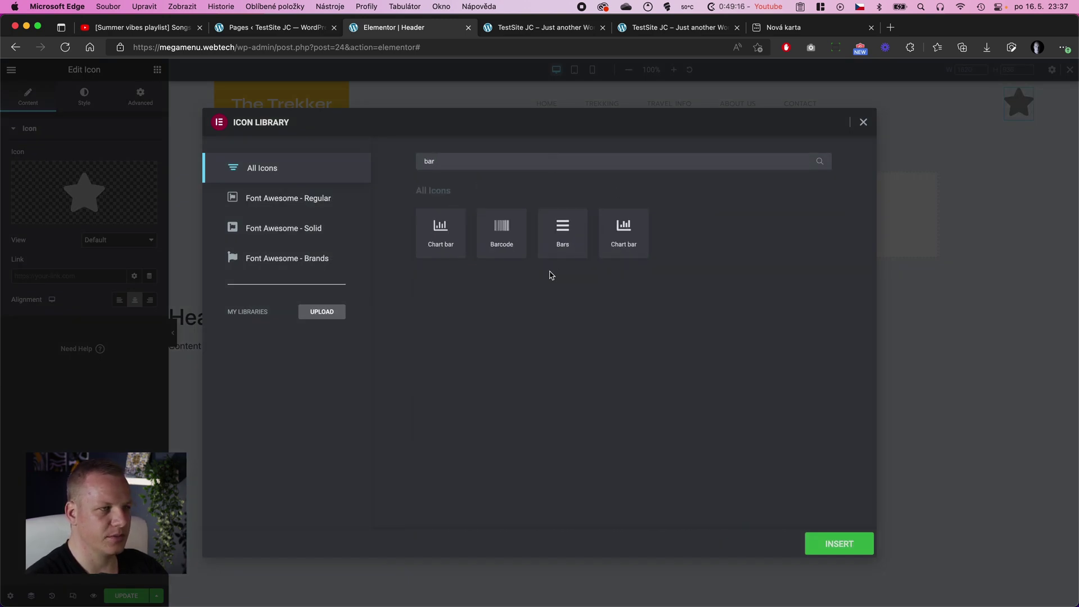
left_click(571, 223)
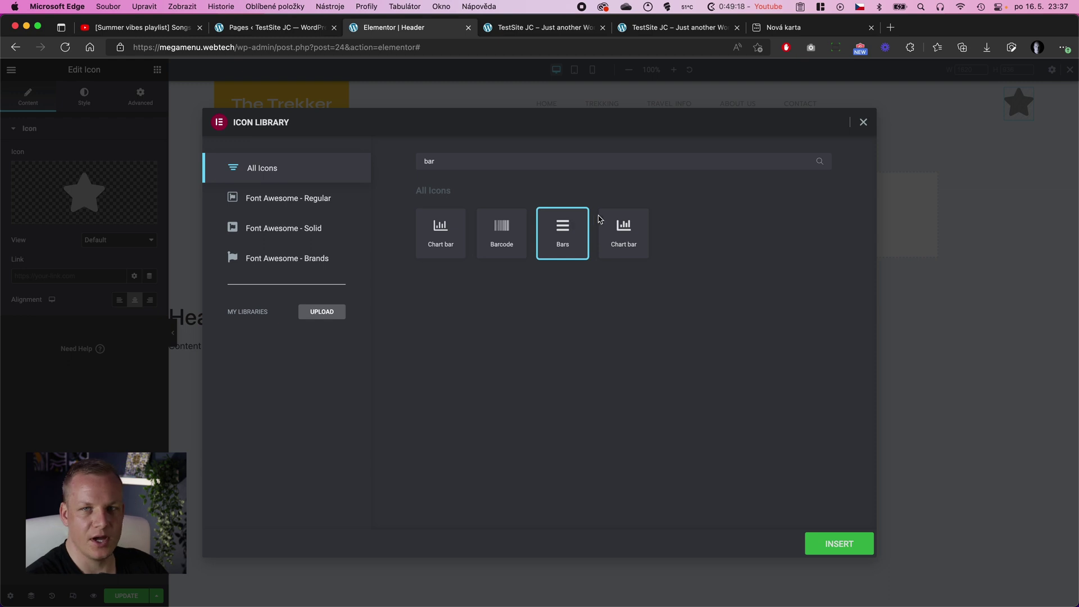
left_click(833, 544)
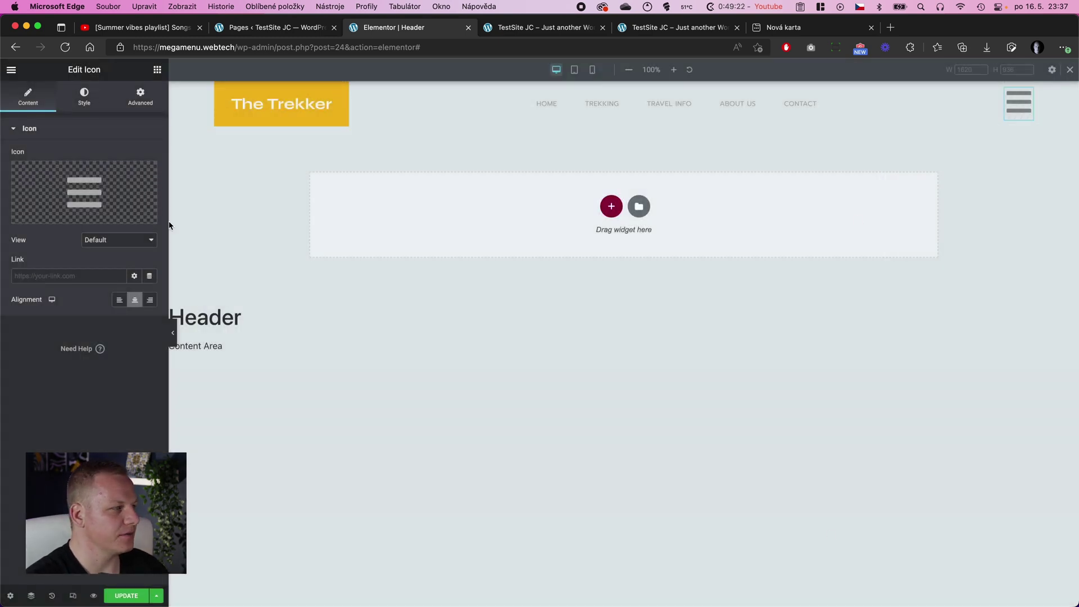
- Set the icon size to 25 and give it linked padding of 10 px
left_click(72, 109)
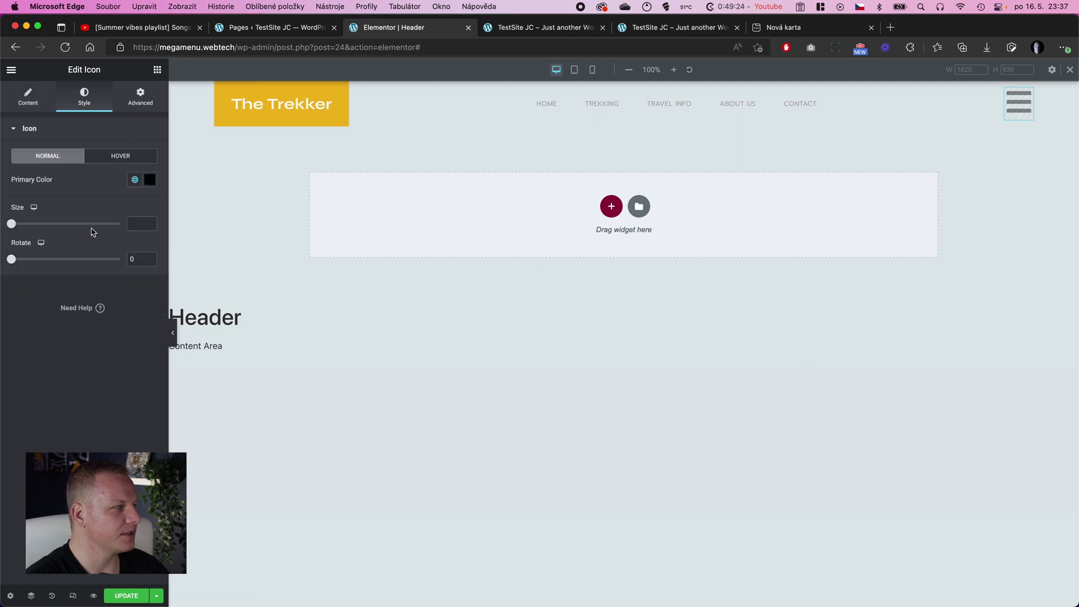
left_click(141, 224)
type("25")
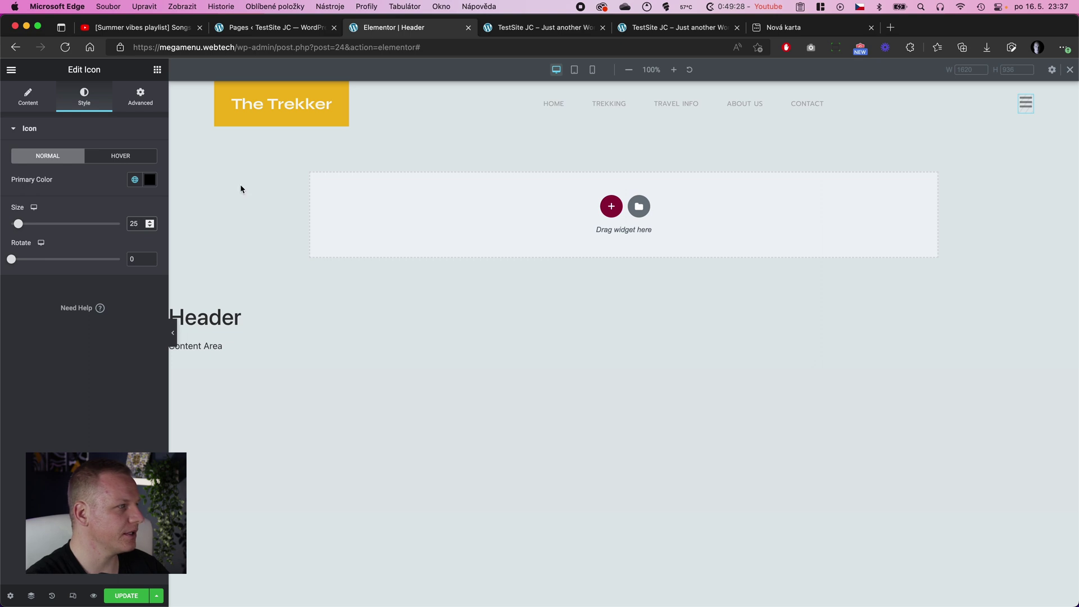
left_click(141, 94)
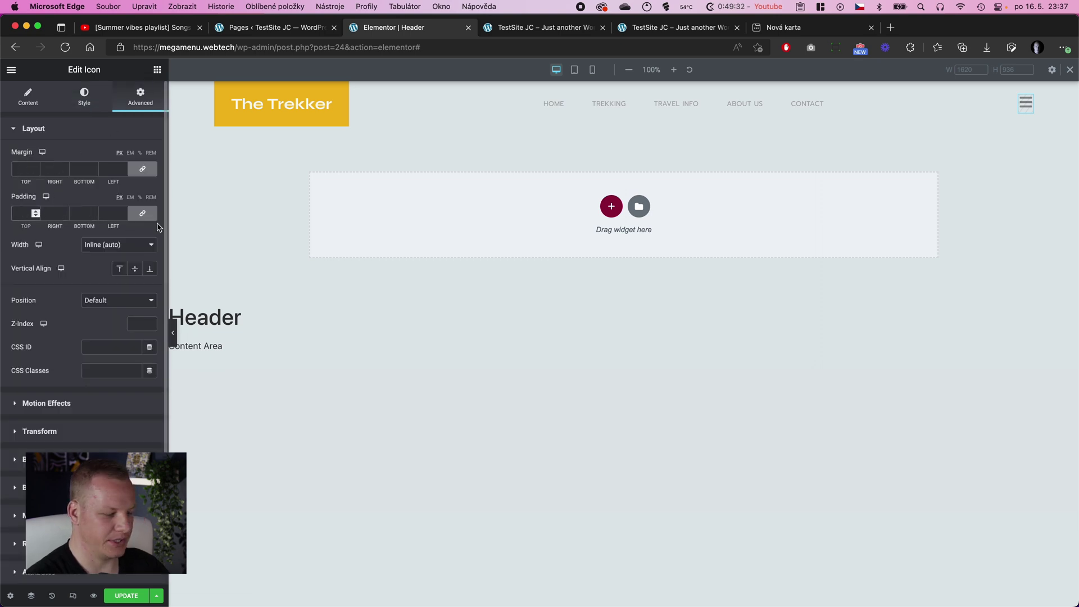
type("0")
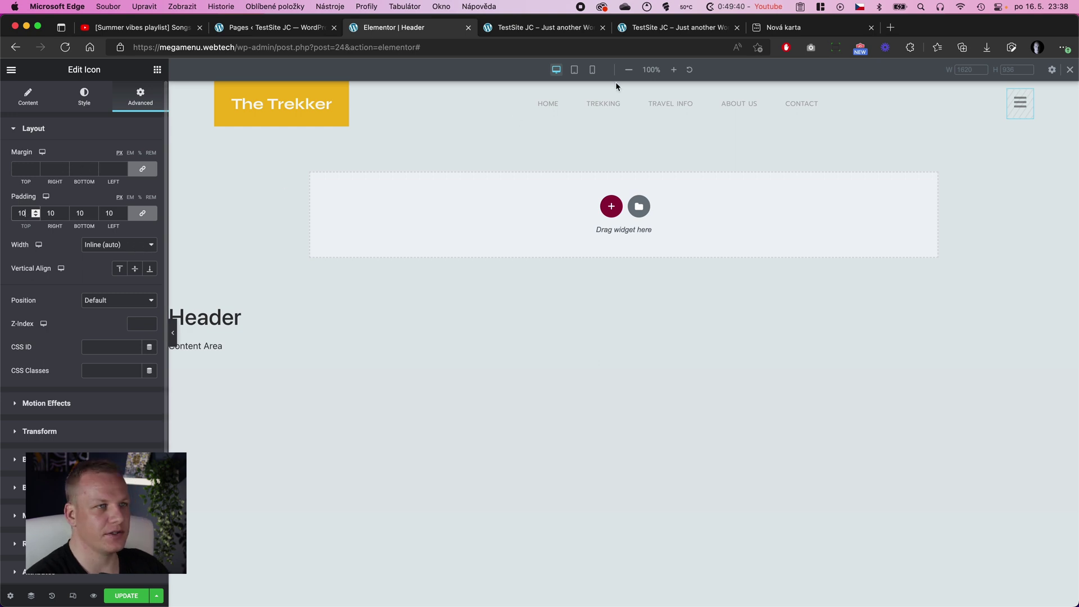
- Preview the header at tablet and mobile widths, then select the hamburger icon and save
left_click(574, 70)
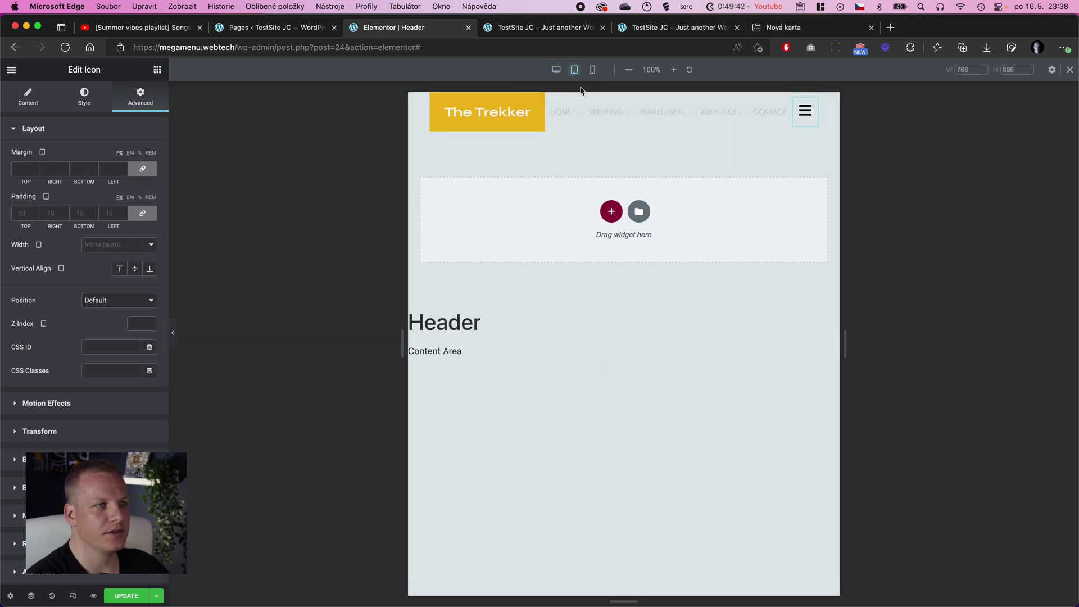
left_click(591, 71)
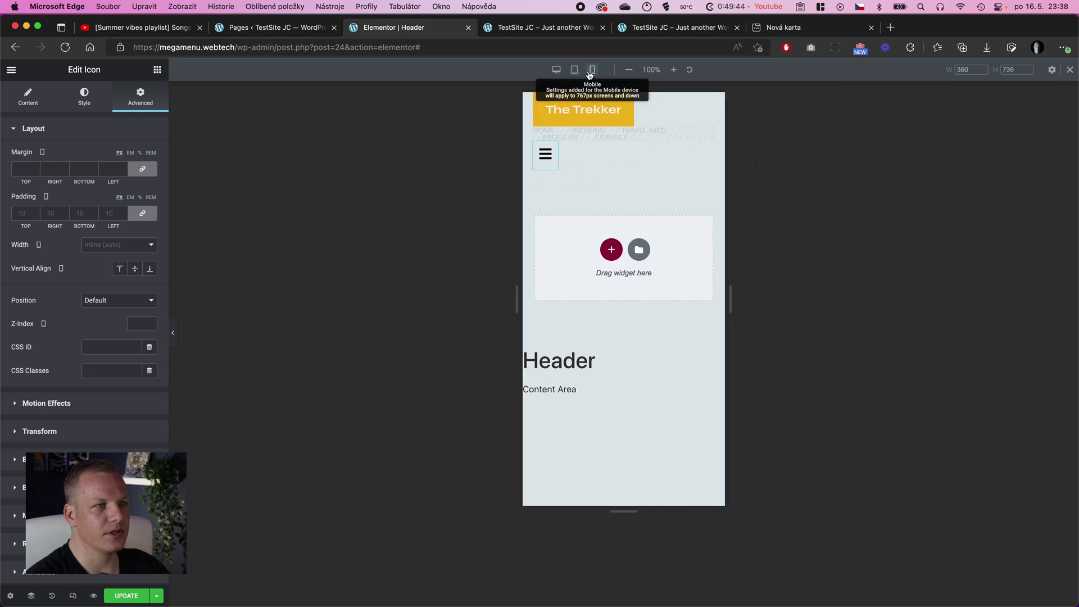
left_click(171, 335)
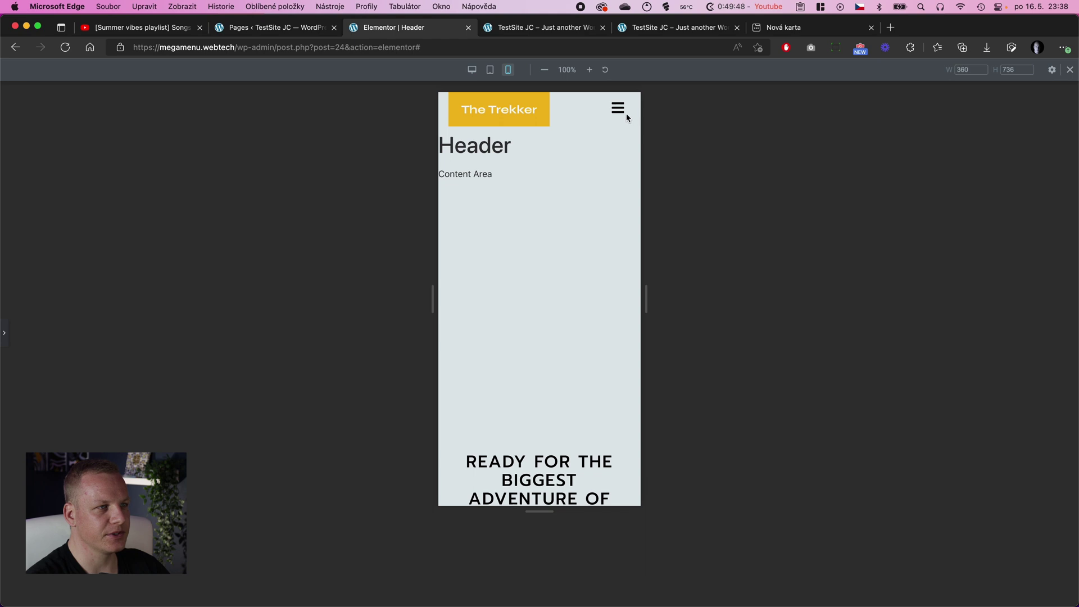
left_click(5, 337)
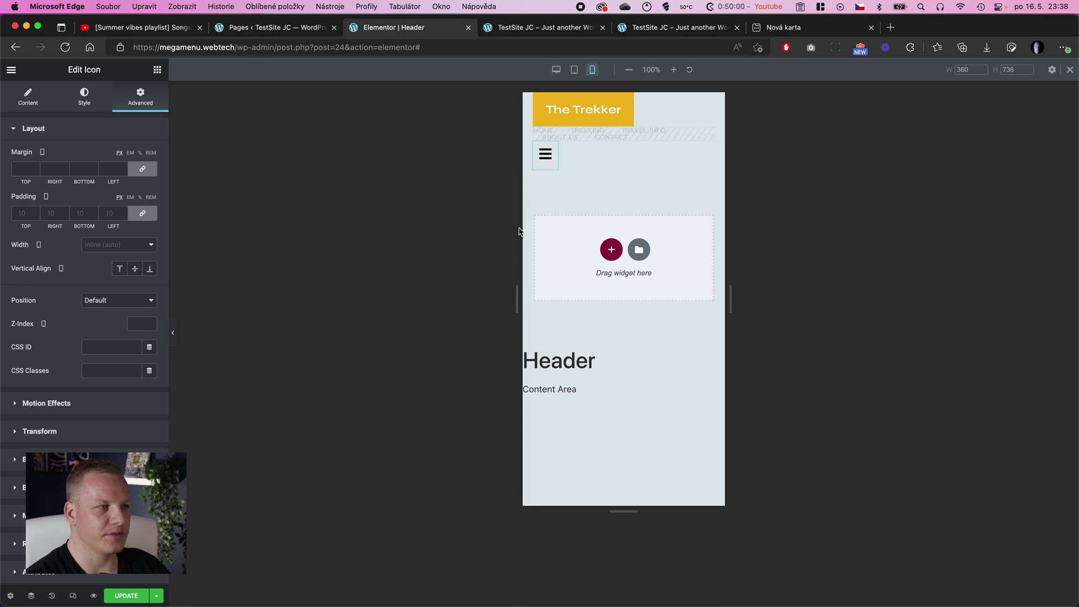
left_click(551, 150)
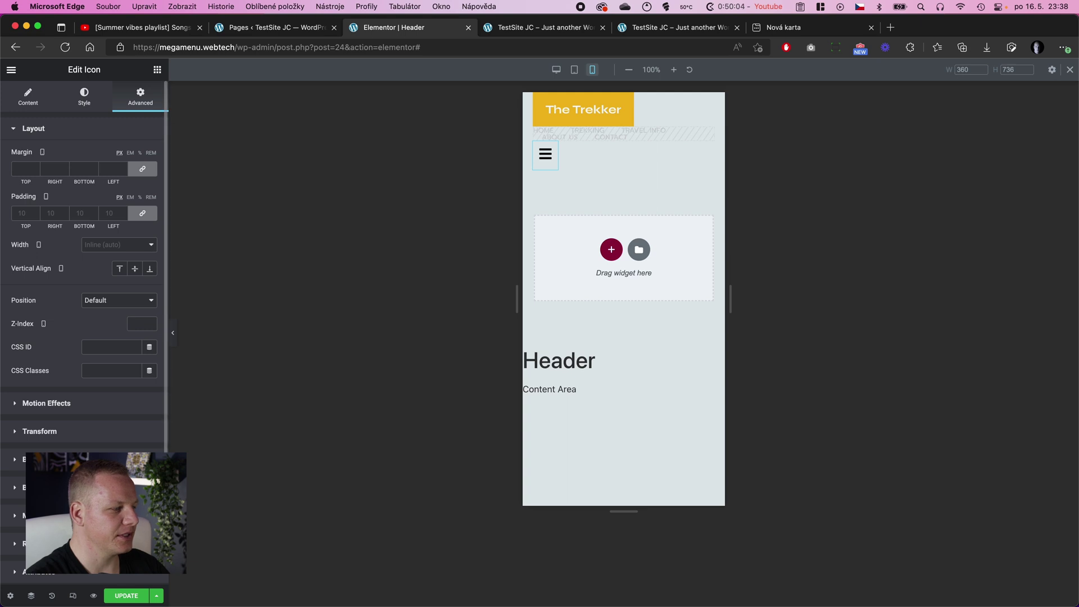
key("ctrl+s")
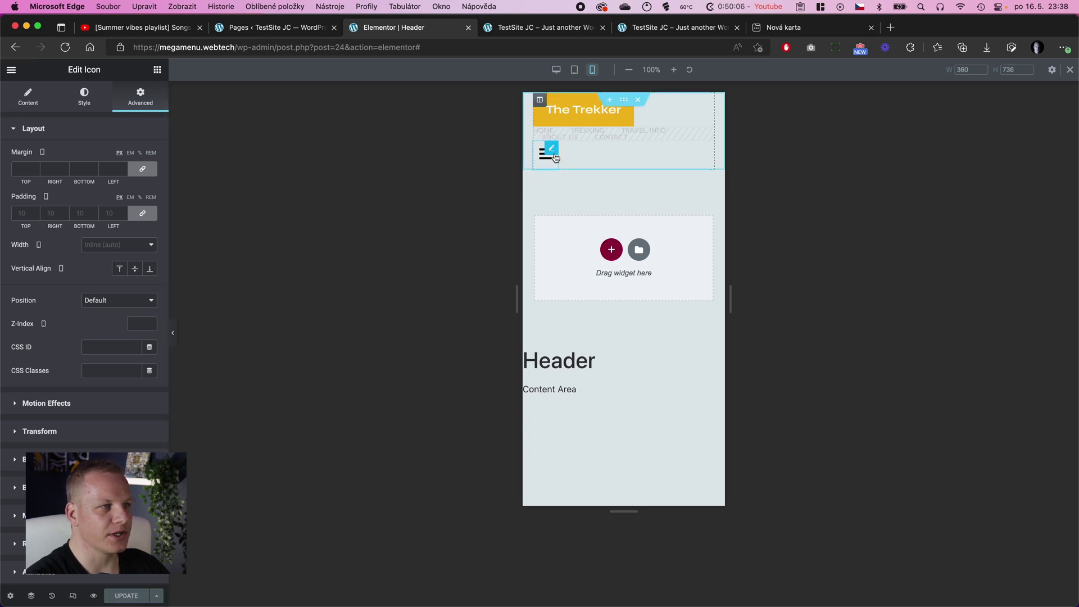
- Go to the Popups templates list in WordPress admin
left_click(286, 31)
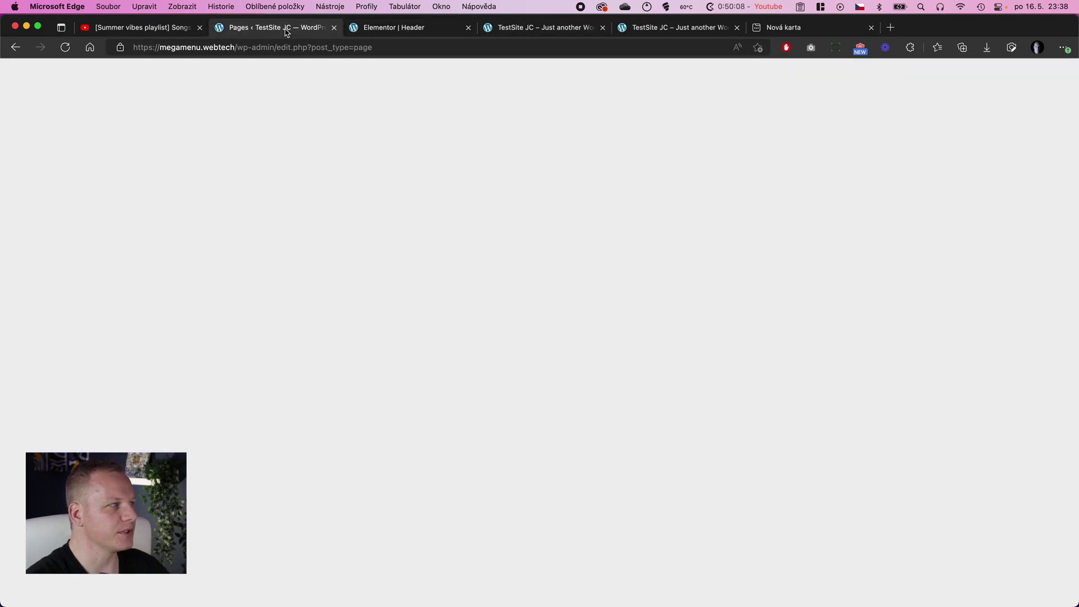
mouse_move(42, 245)
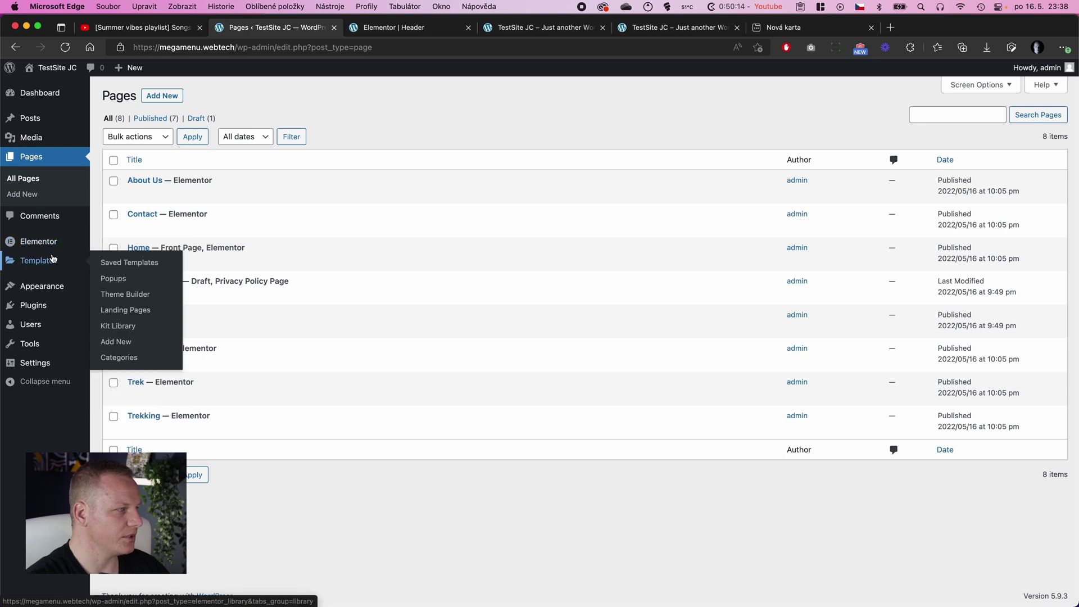
left_click(134, 280)
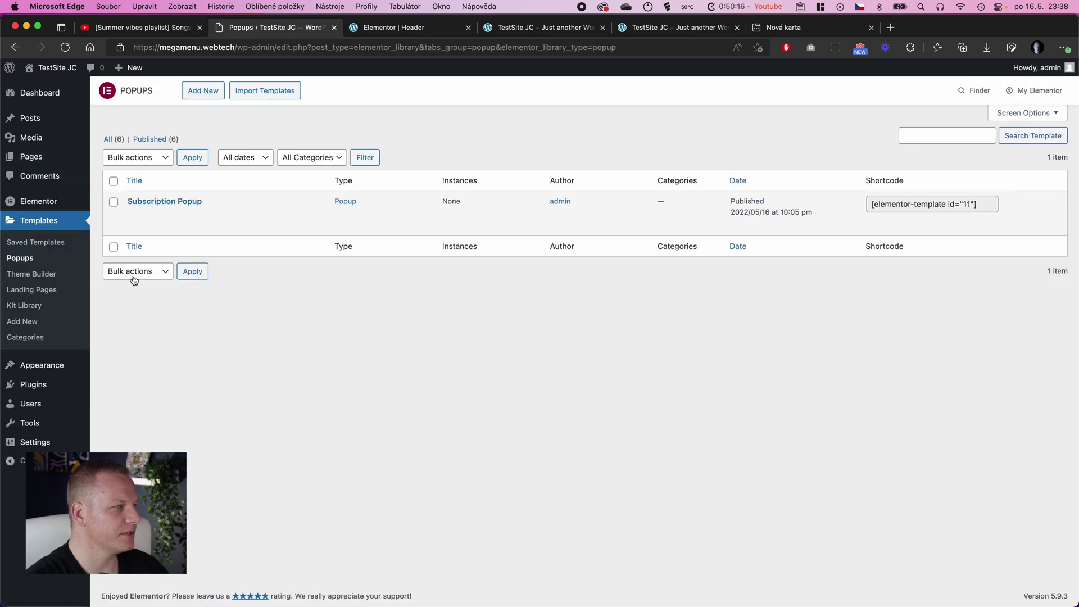
- Create a new Popup-type template named 'Mobile menu'
left_click(203, 90)
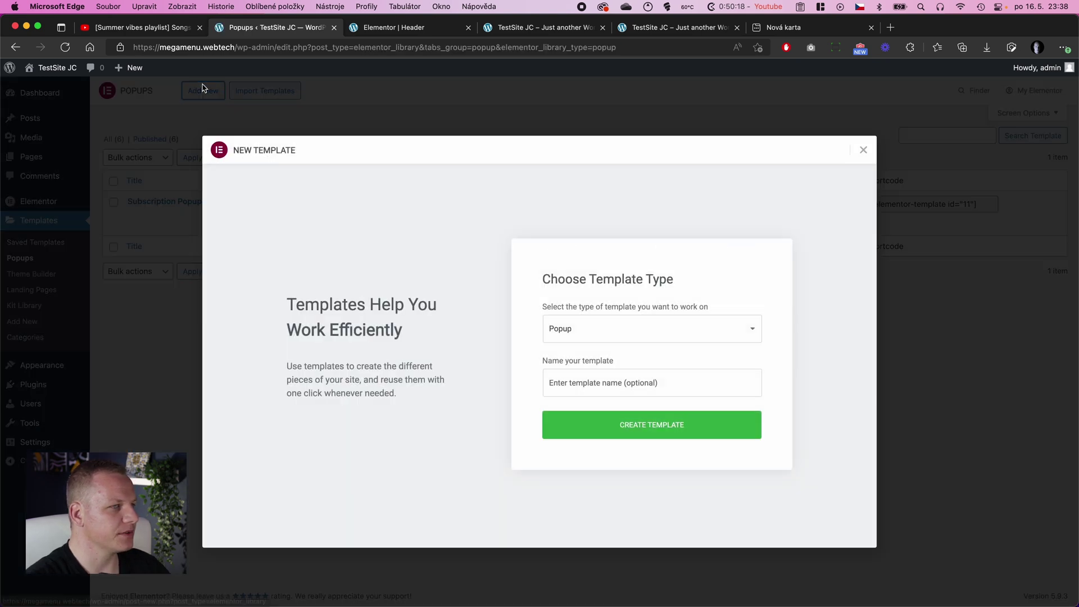
left_click(570, 330)
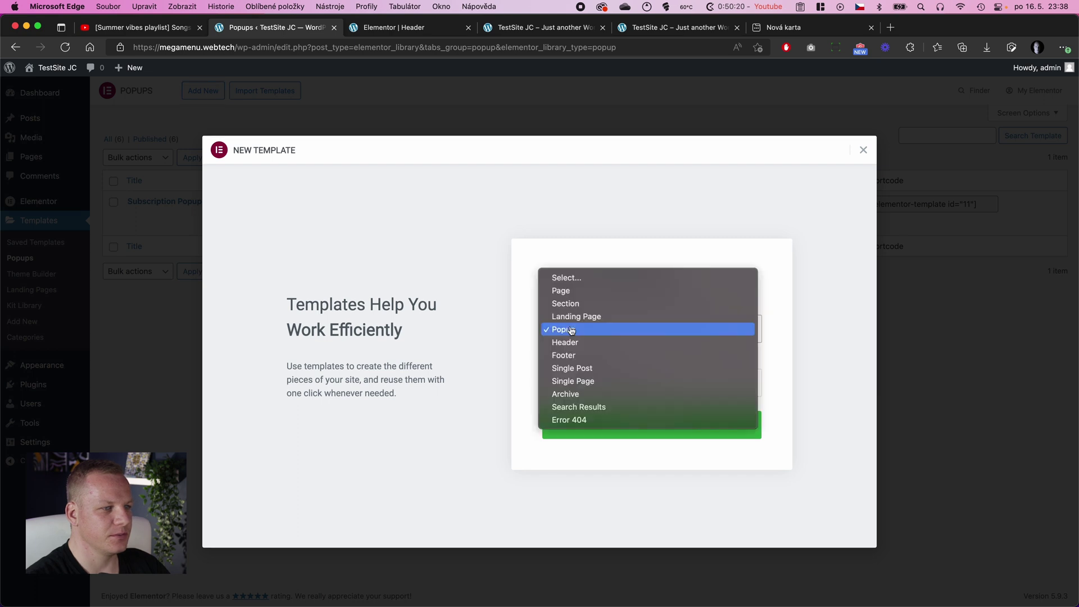
left_click(571, 330)
left_click(632, 384)
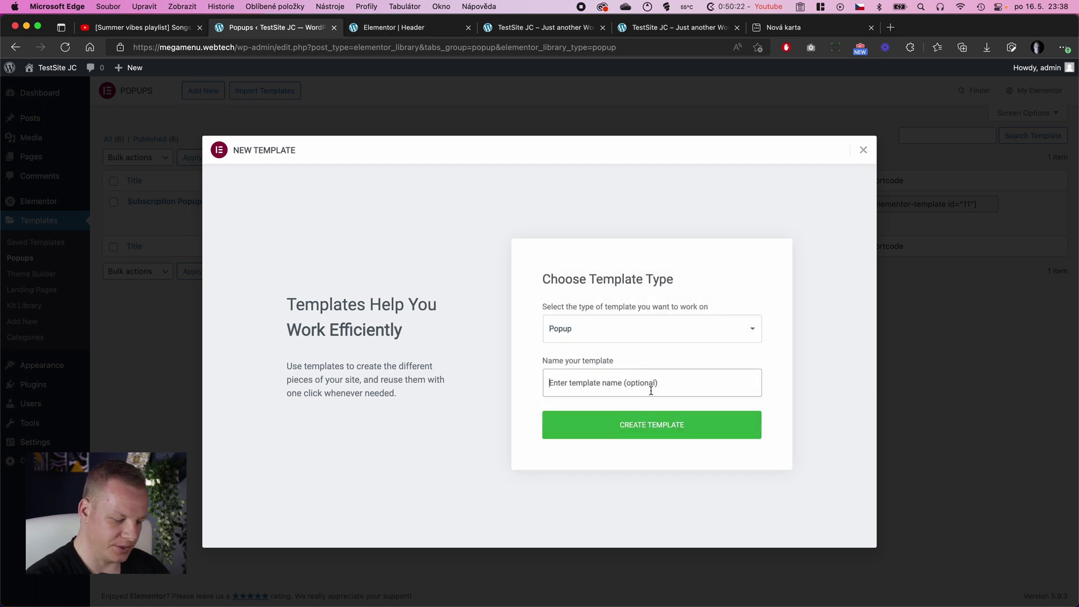
type("Mobile m")
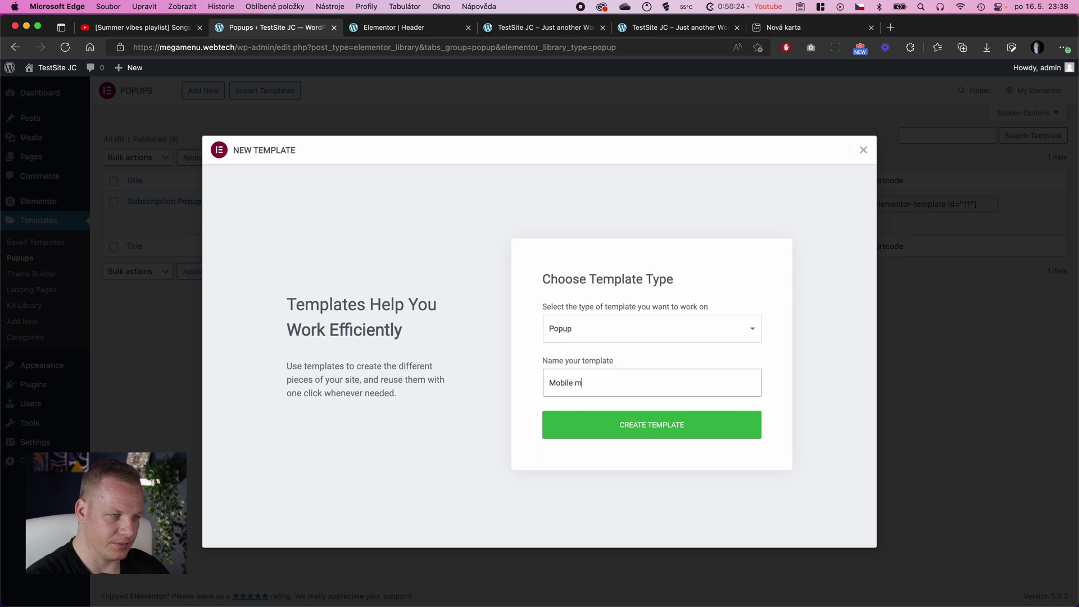
type("enu")
left_click(652, 432)
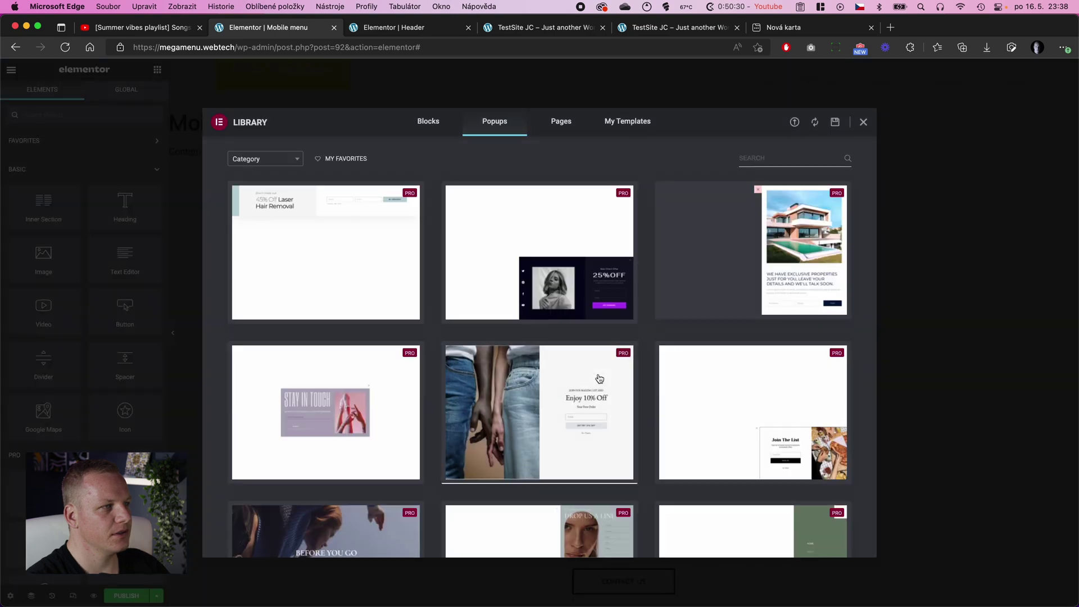
- Browse the Popups library, then close it without inserting any template
scroll(600, 493, "down", 10)
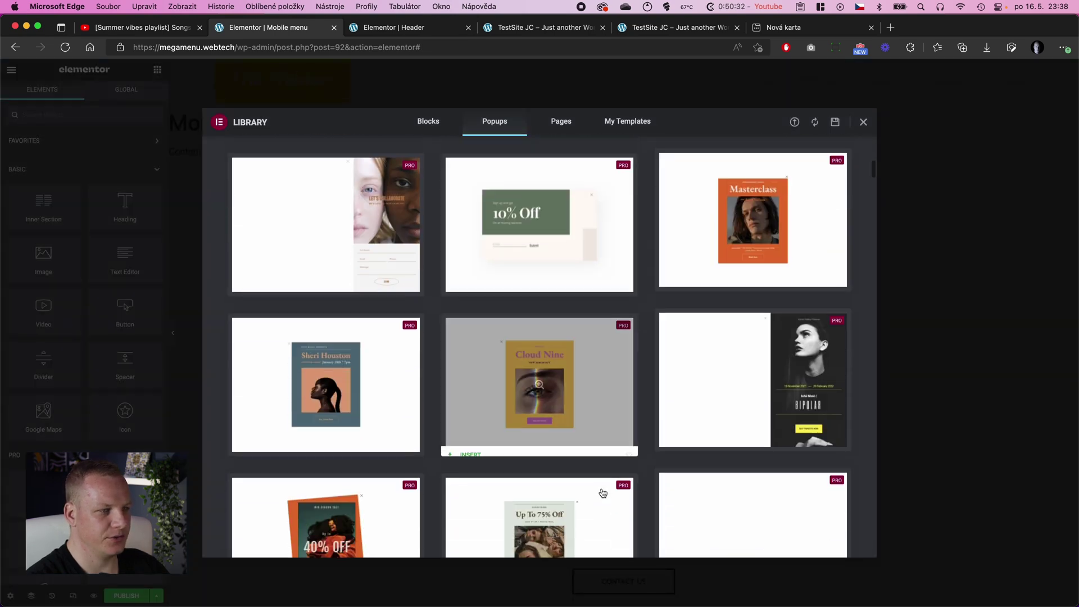
scroll(602, 501, "down", 10)
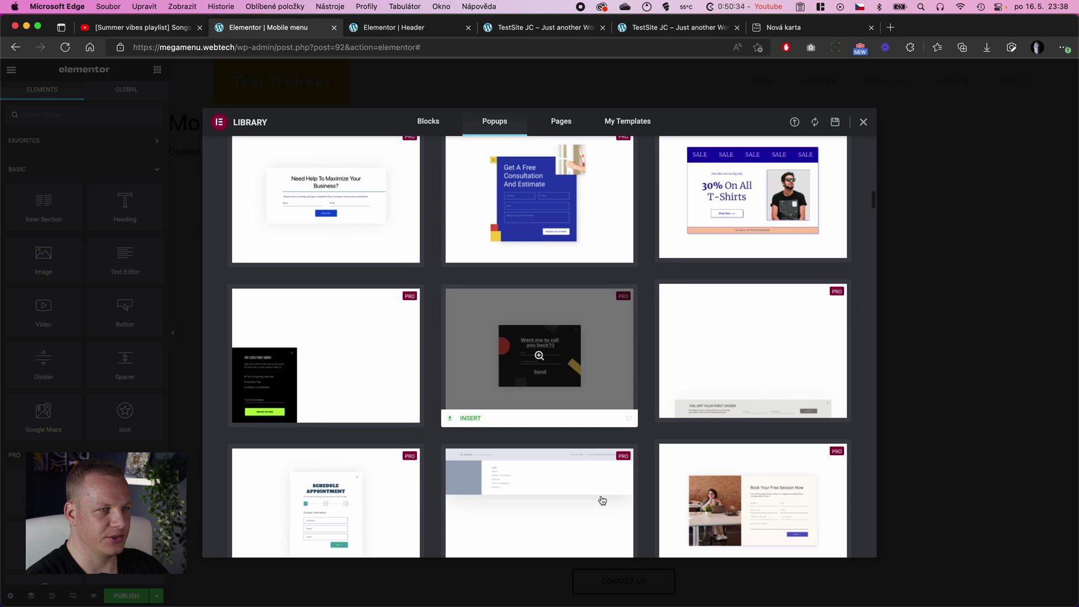
scroll(602, 500, "down", 10)
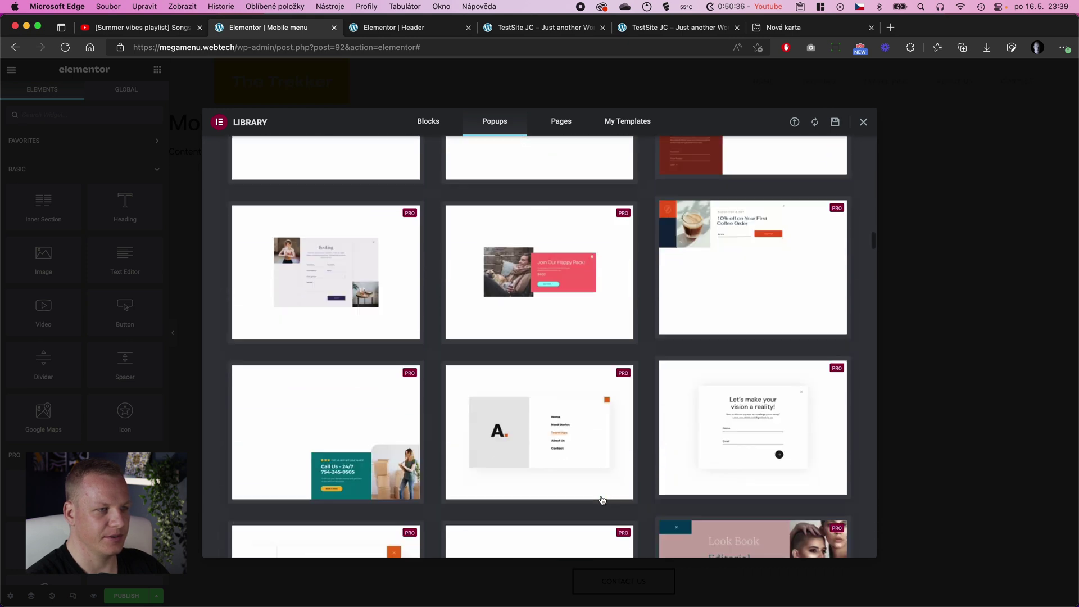
mouse_move(543, 265)
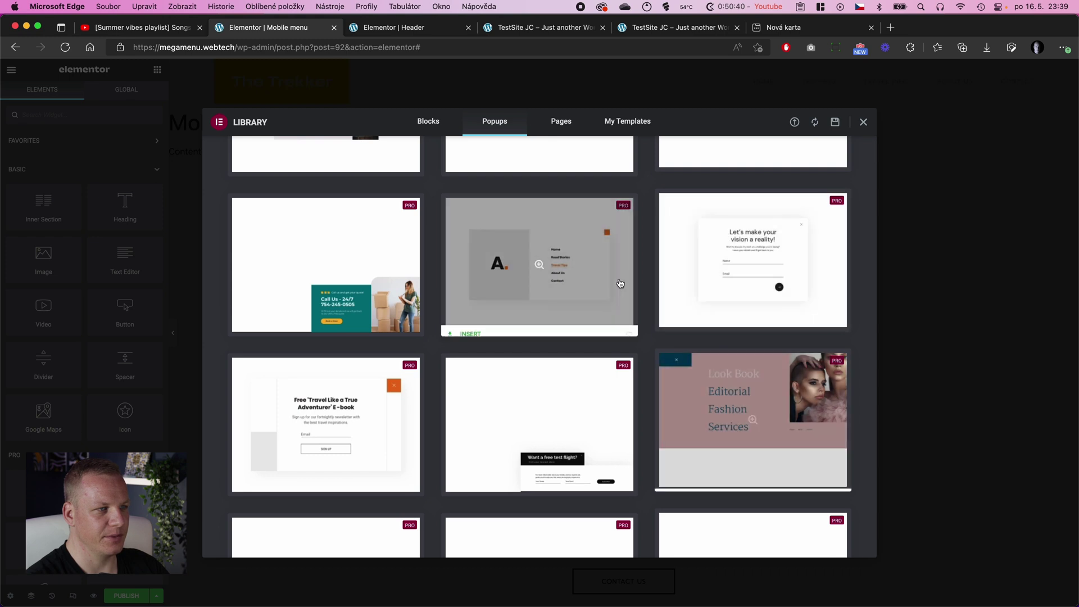
left_click(864, 122)
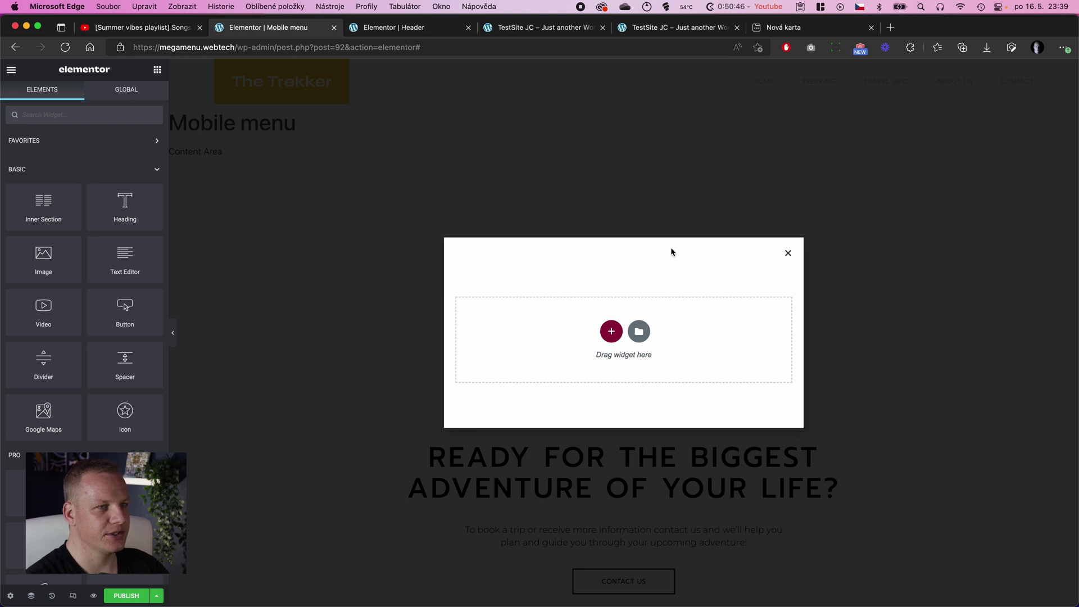
- Add a one-column section to the popup and start a widget search
left_click(611, 332)
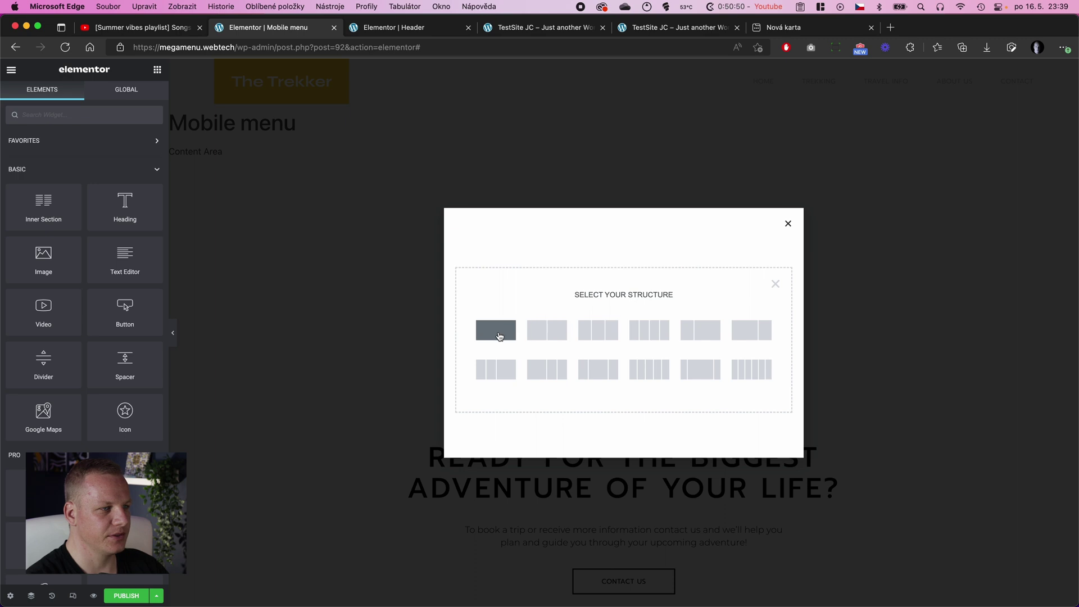
left_click(498, 334)
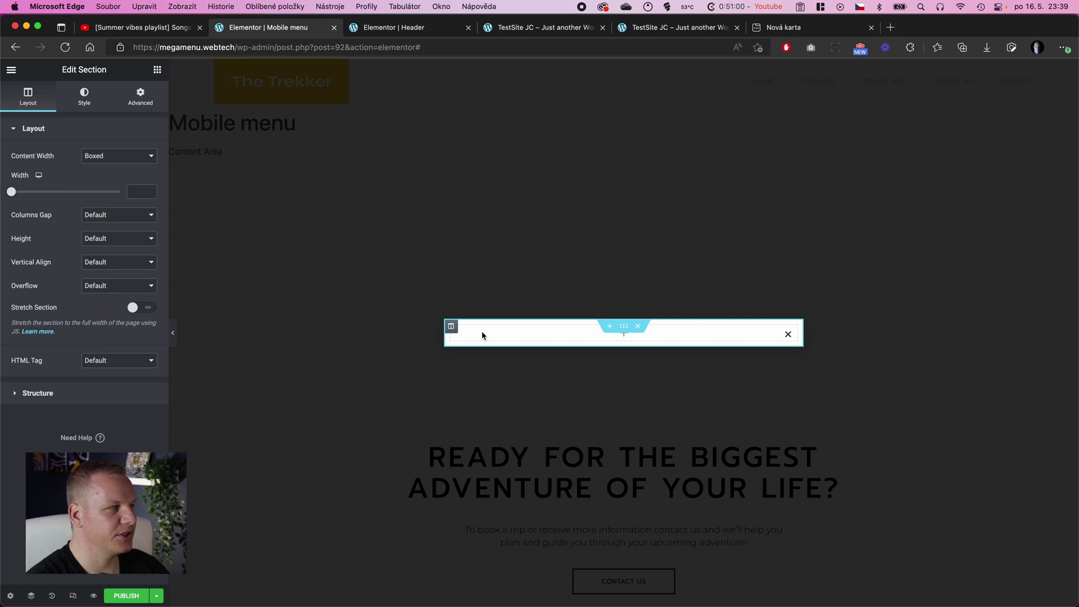
left_click(157, 71)
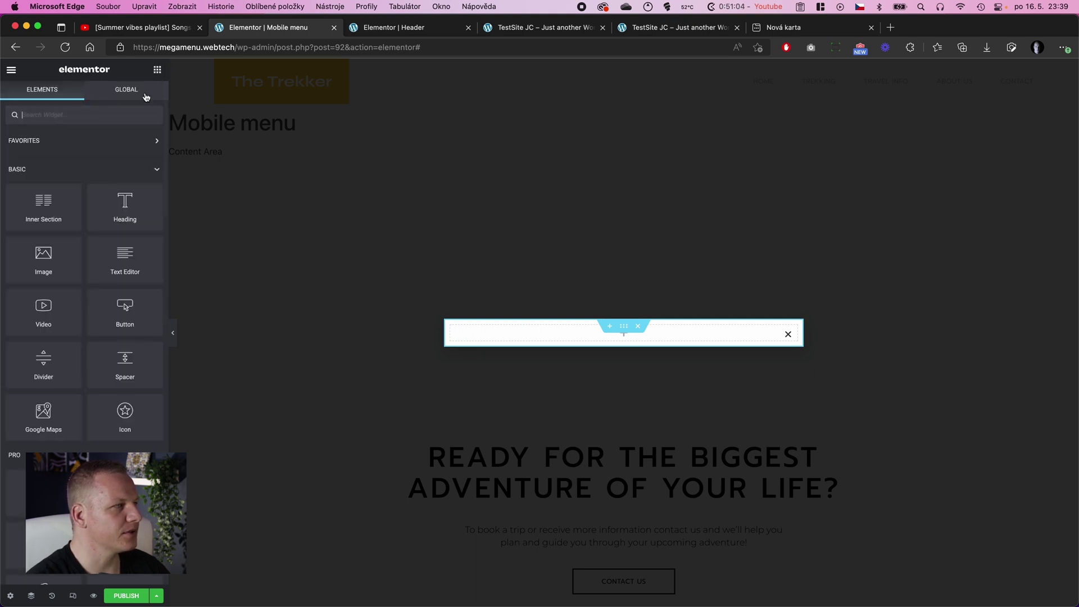
left_click(54, 117)
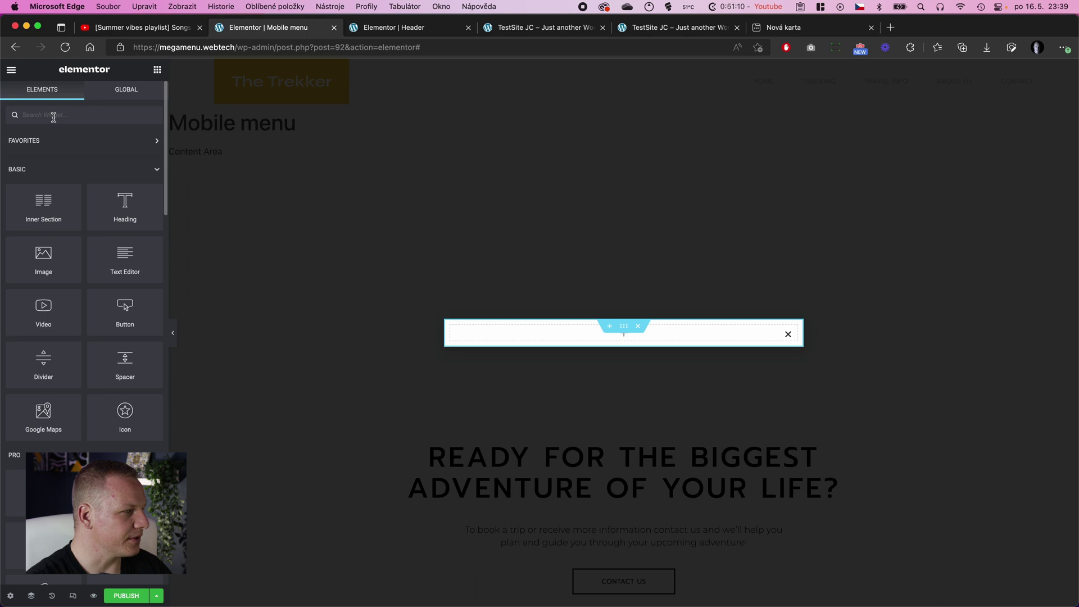
- Add a Nav Menu widget with Vertical layout, Pointer None and Breakpoint None
type("men")
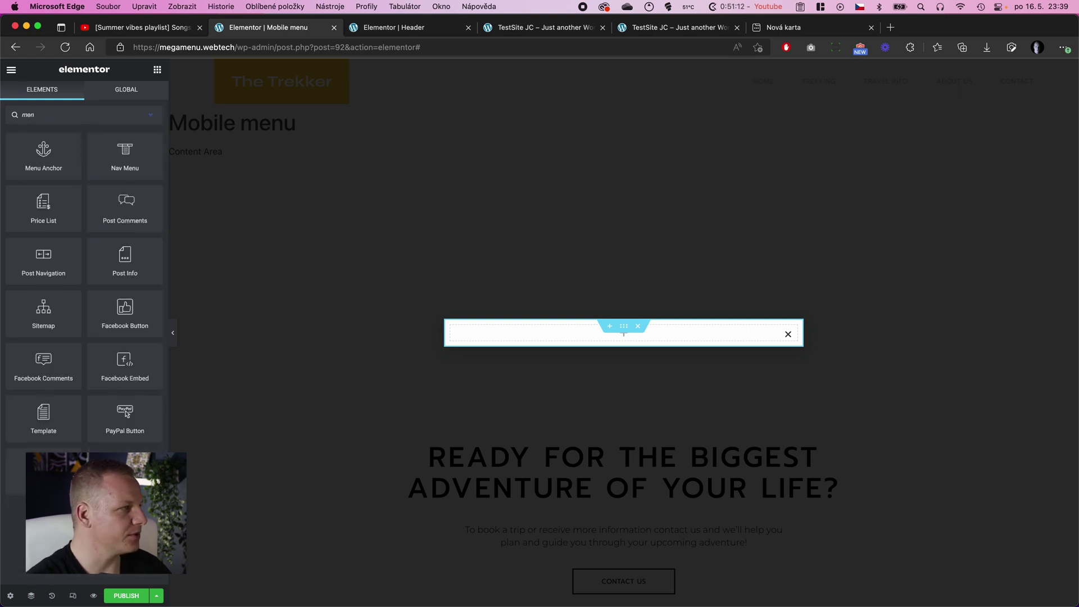
left_click_drag(137, 166, 644, 339)
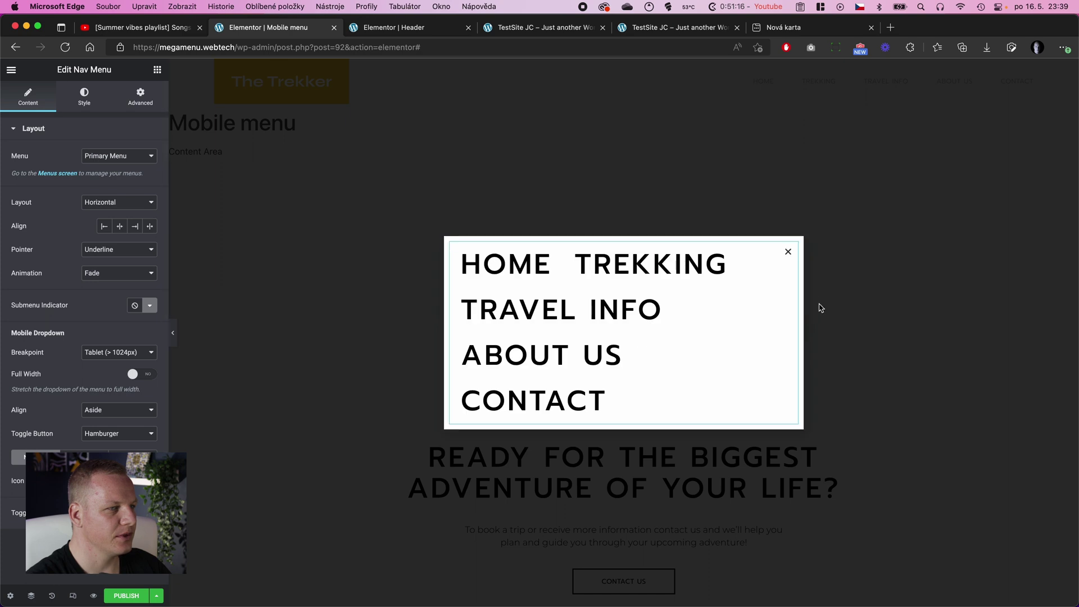
left_click(119, 198)
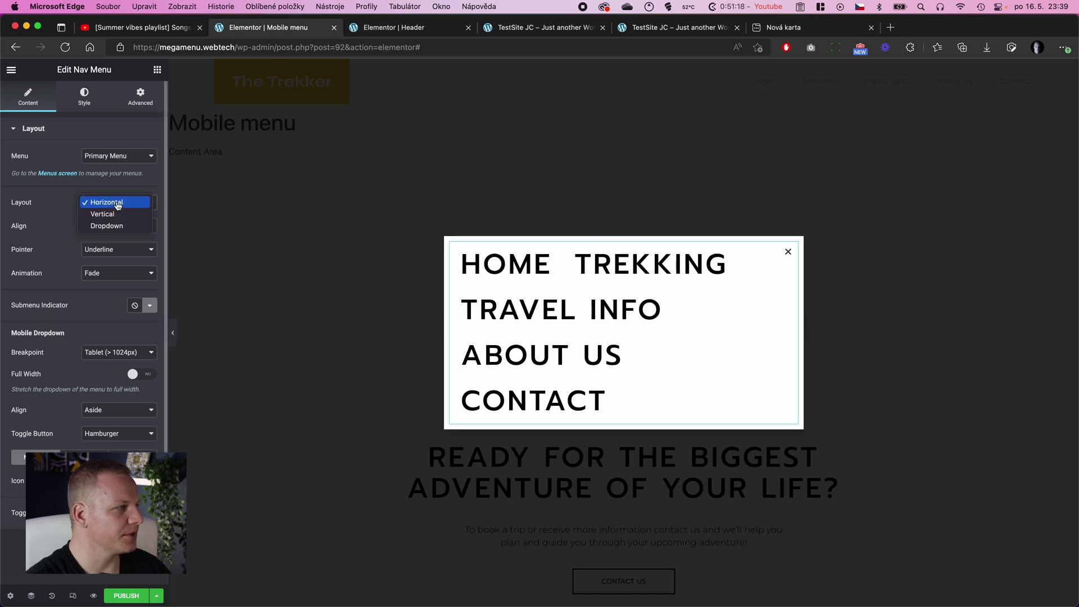
left_click(118, 213)
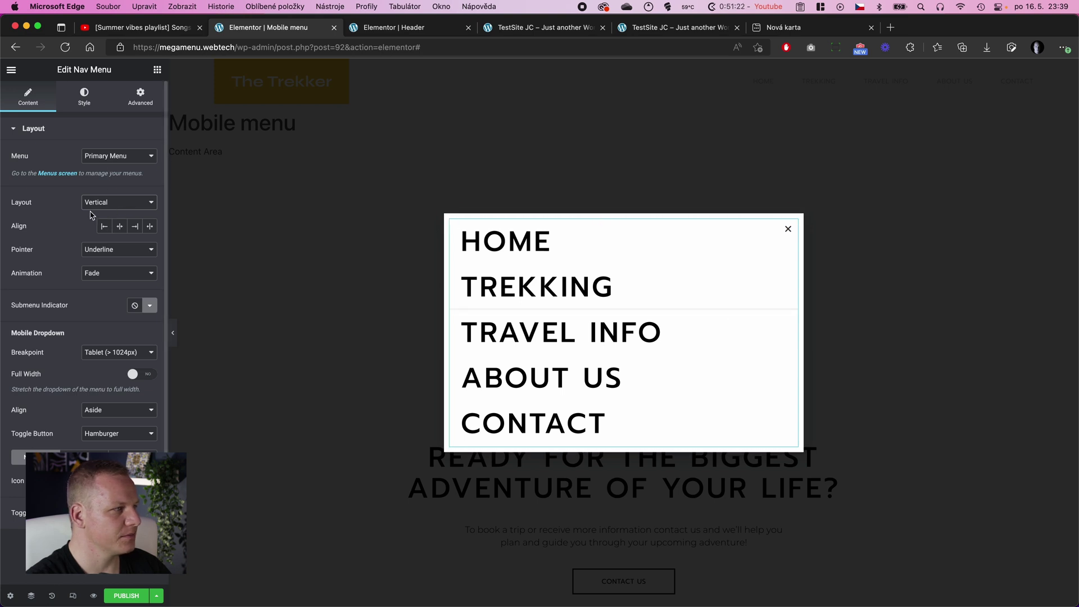
left_click(109, 251)
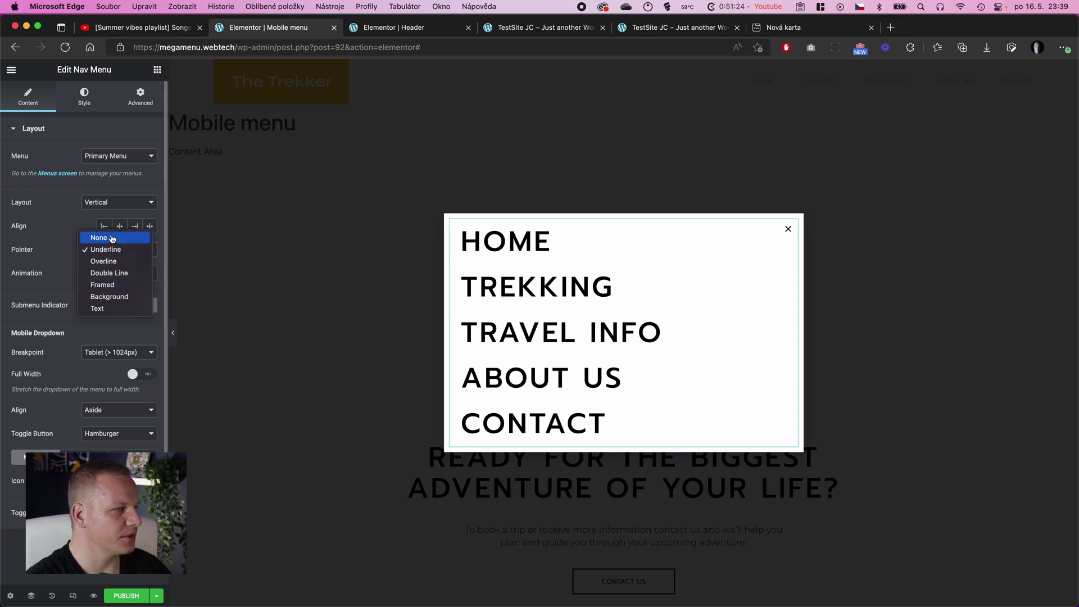
left_click(112, 237)
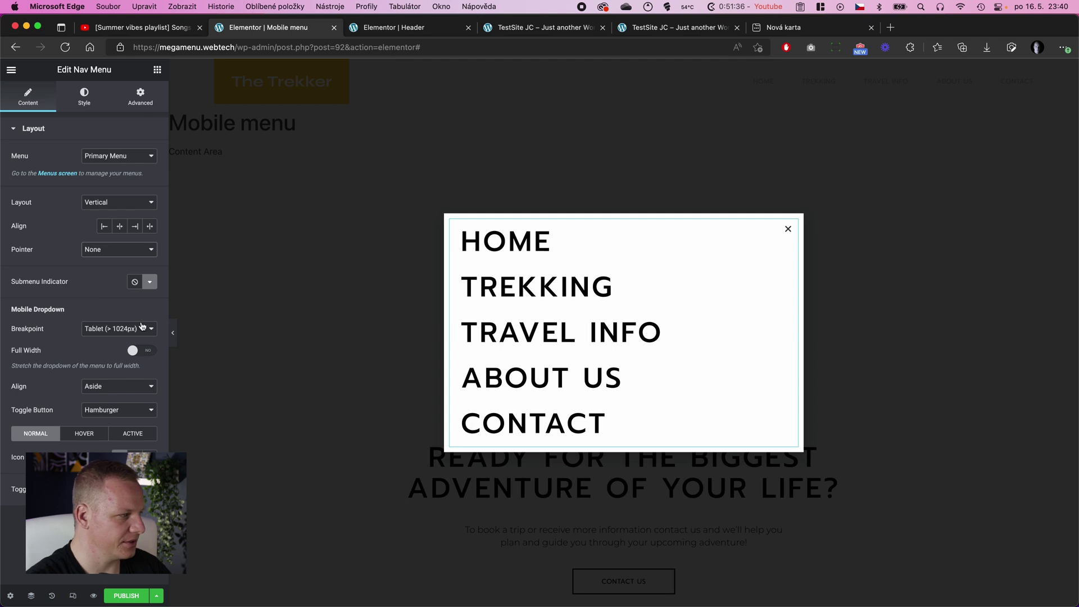
left_click(132, 332)
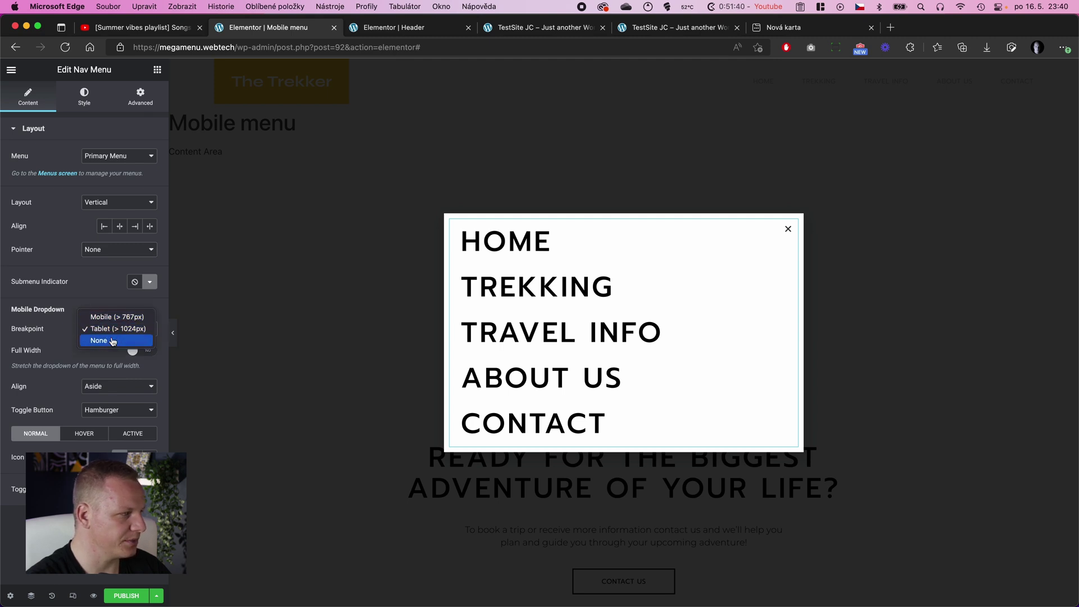
left_click(113, 341)
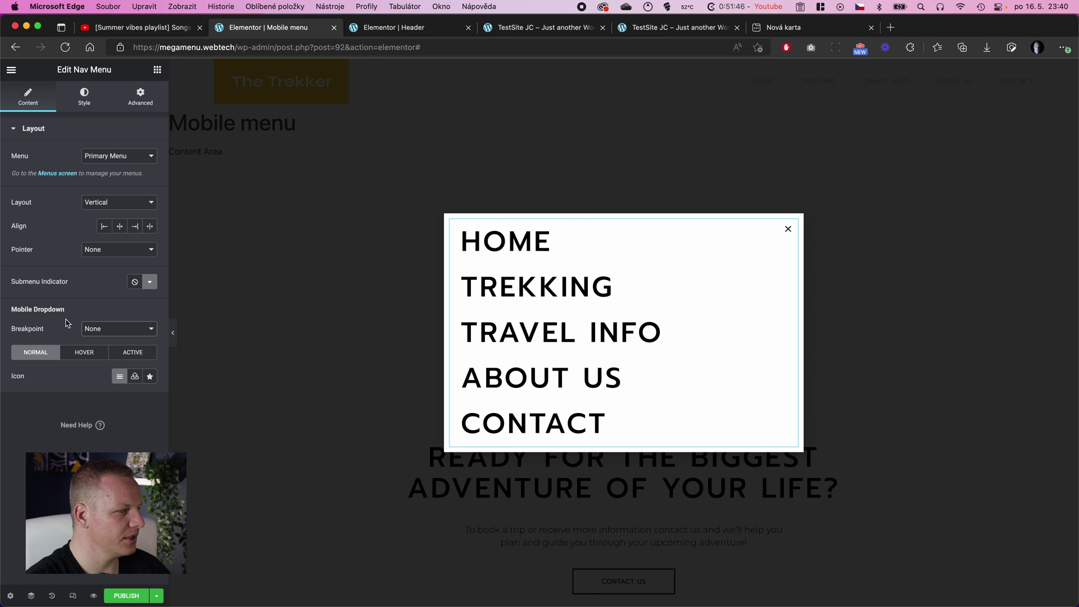
left_click(156, 72)
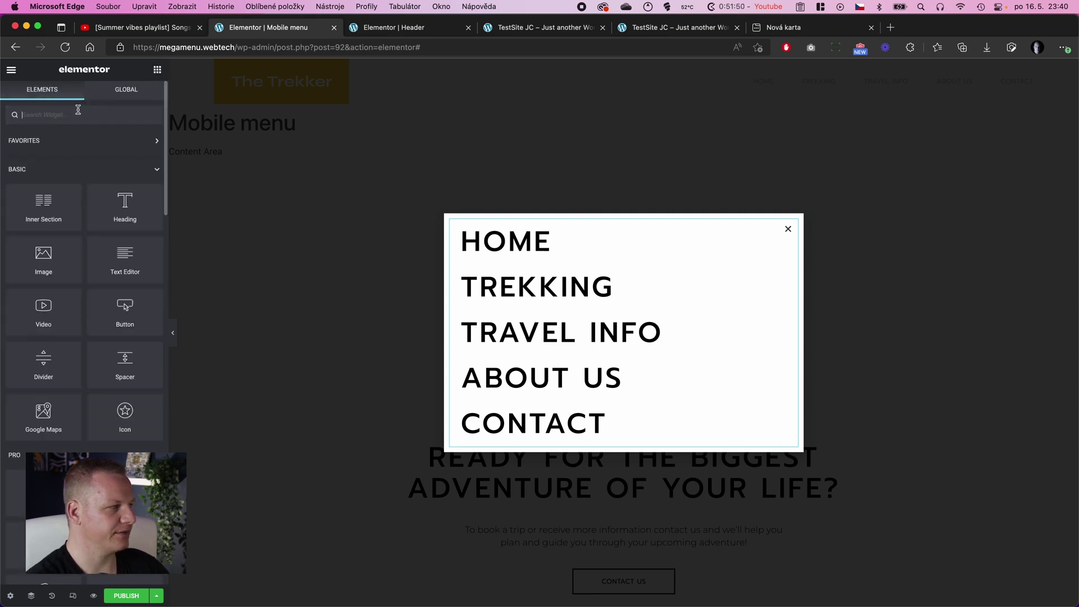
- Add Social Icons below the menu, coloured with the yellow global colour
type("so")
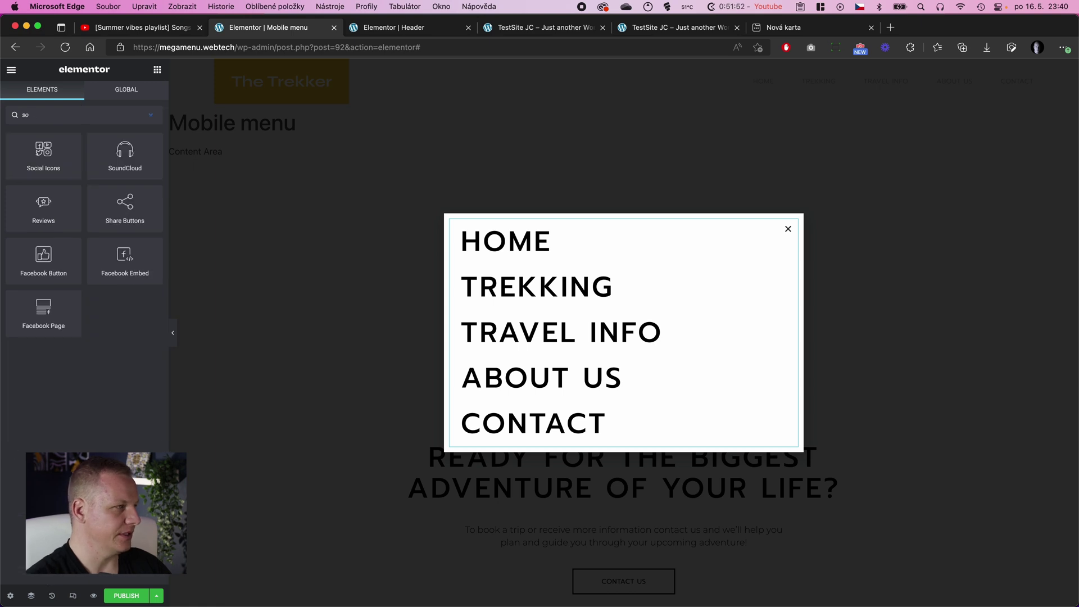
left_click_drag(43, 154, 614, 423)
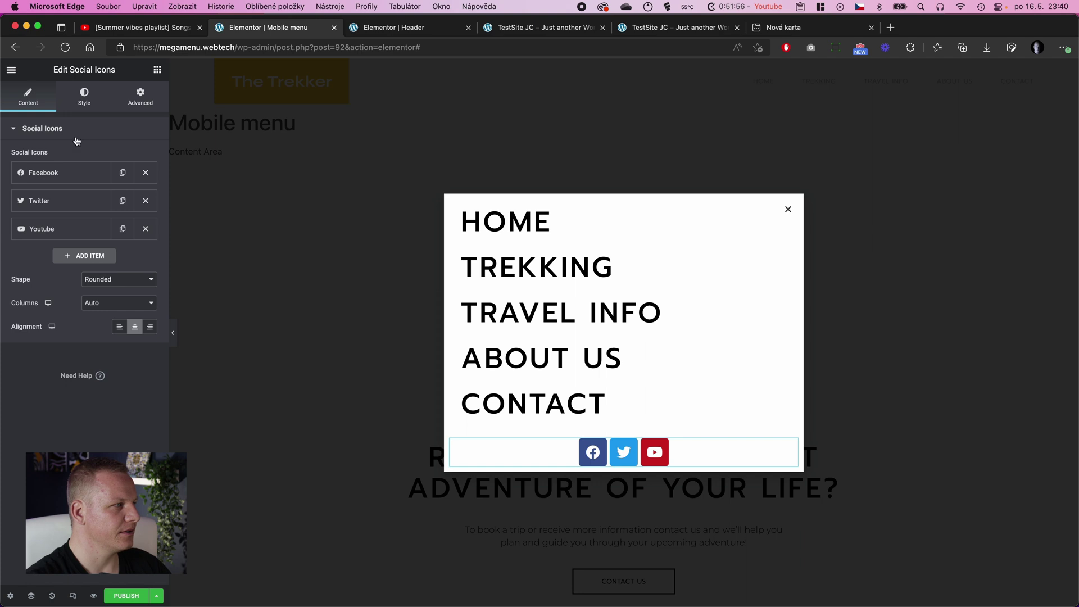
left_click(87, 96)
left_click(115, 159)
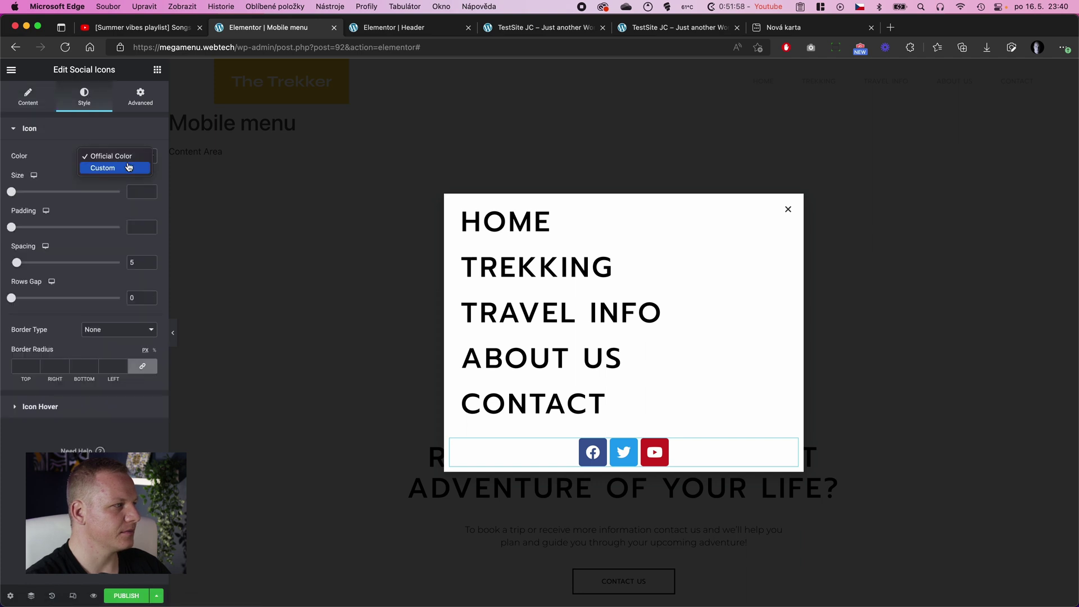
left_click(112, 168)
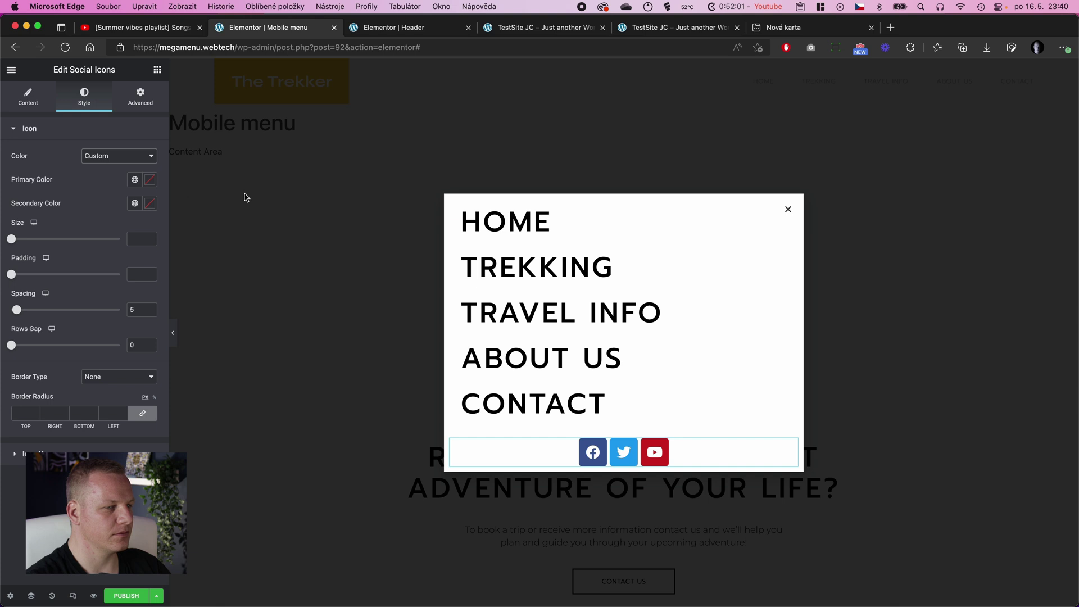
left_click(134, 180)
left_click(61, 252)
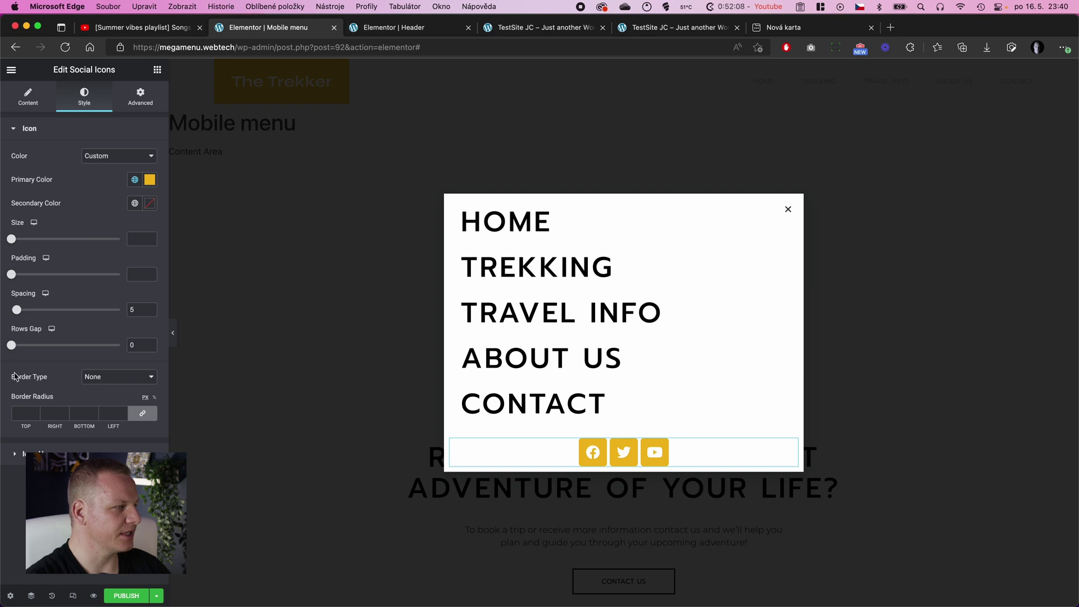
- Set the social icons' border radius to 0 and spacing to 14
left_click(22, 413)
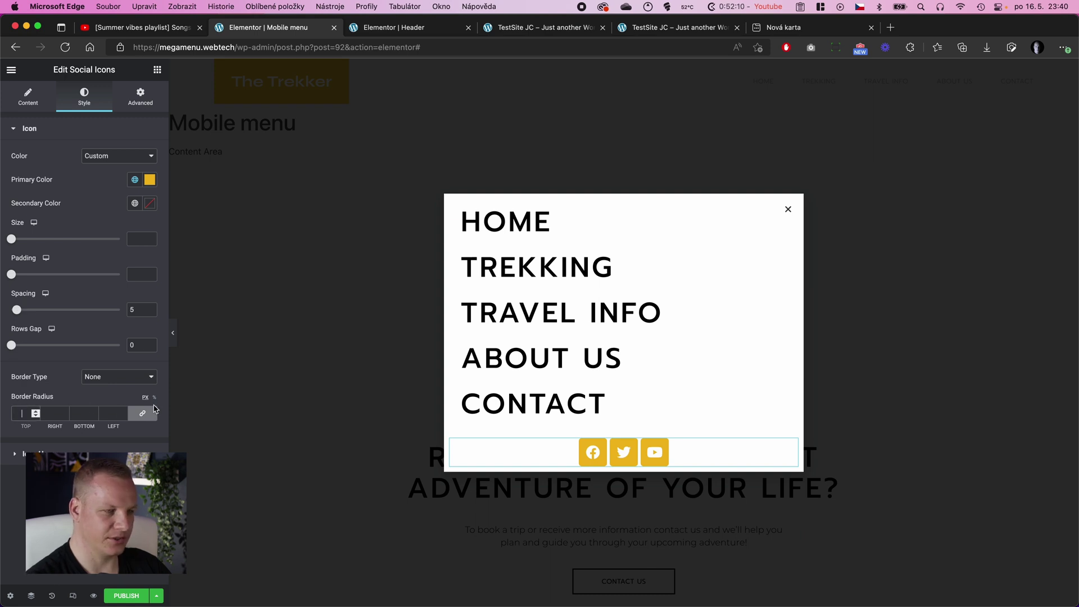
key("Down")
key("Down")
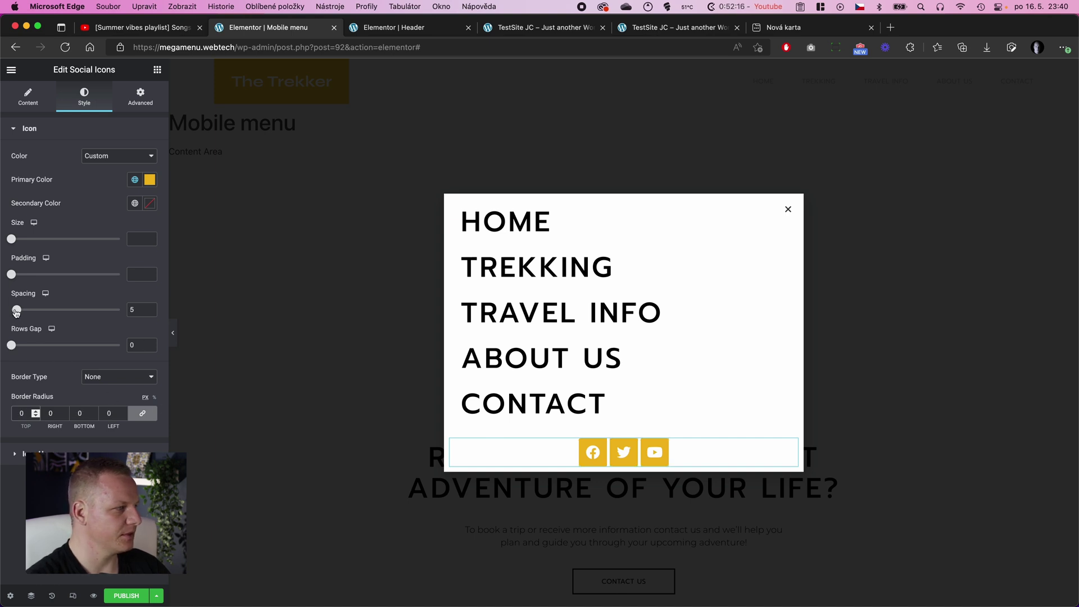
left_click_drag(16, 312, 27, 313)
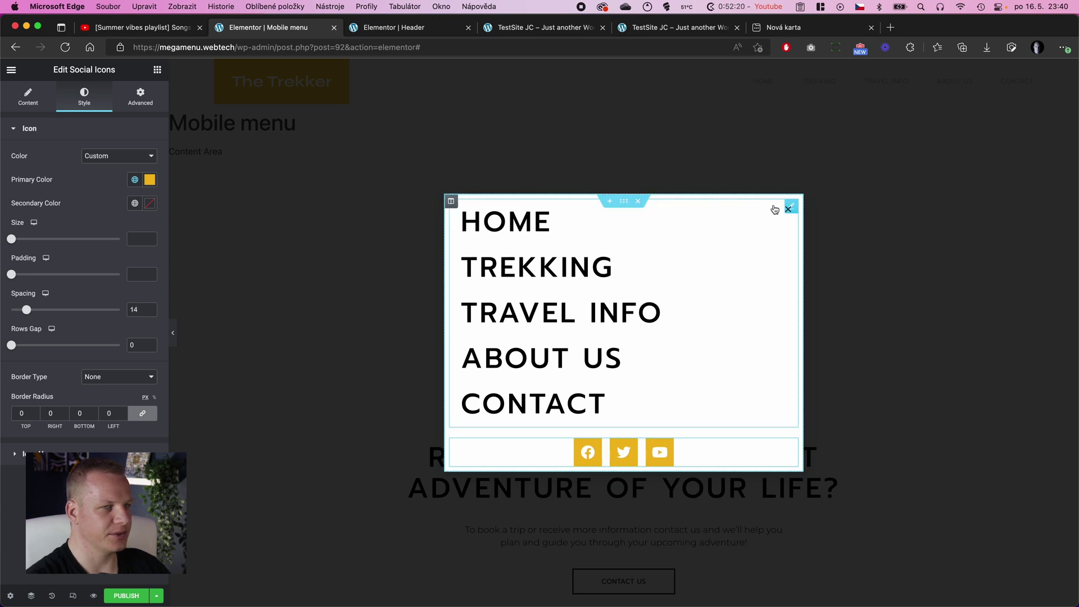
- Centre-align the Nav Menu items, then add an Icon List and delete it again
left_click(792, 207)
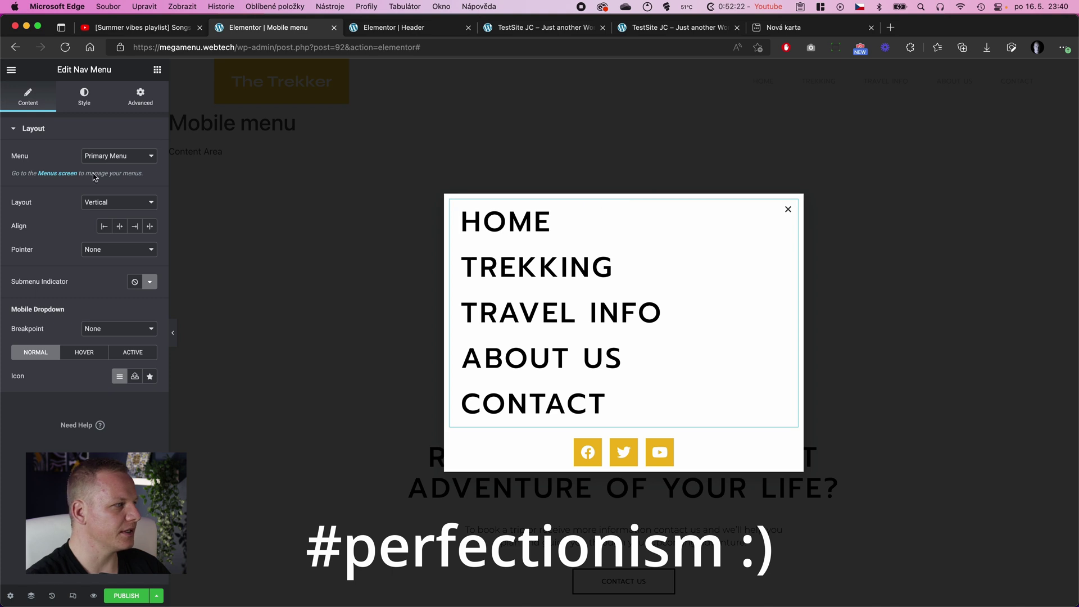
left_click(119, 226)
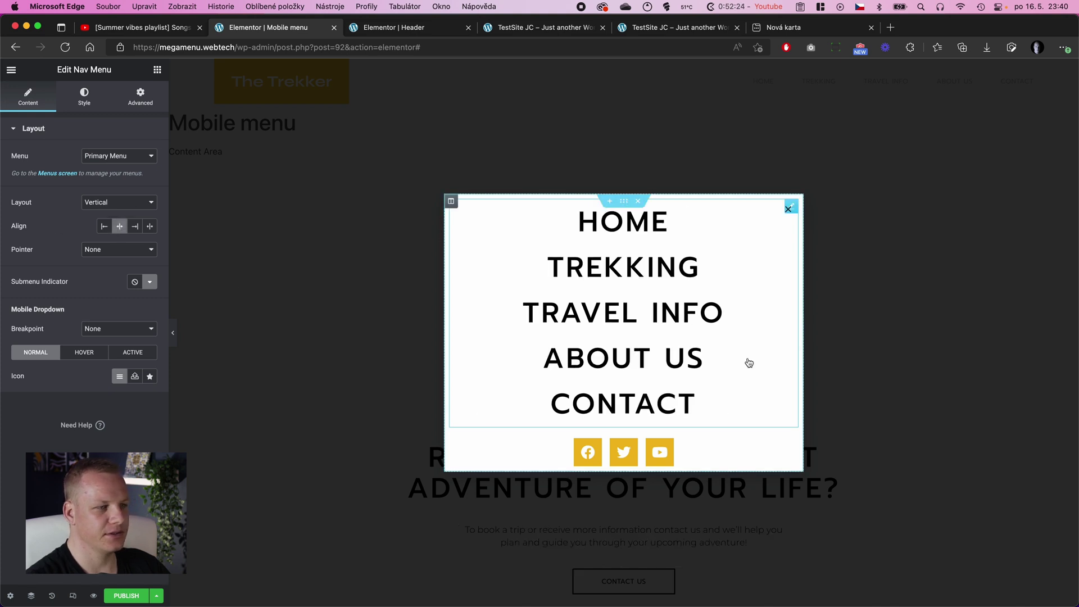
left_click(157, 69)
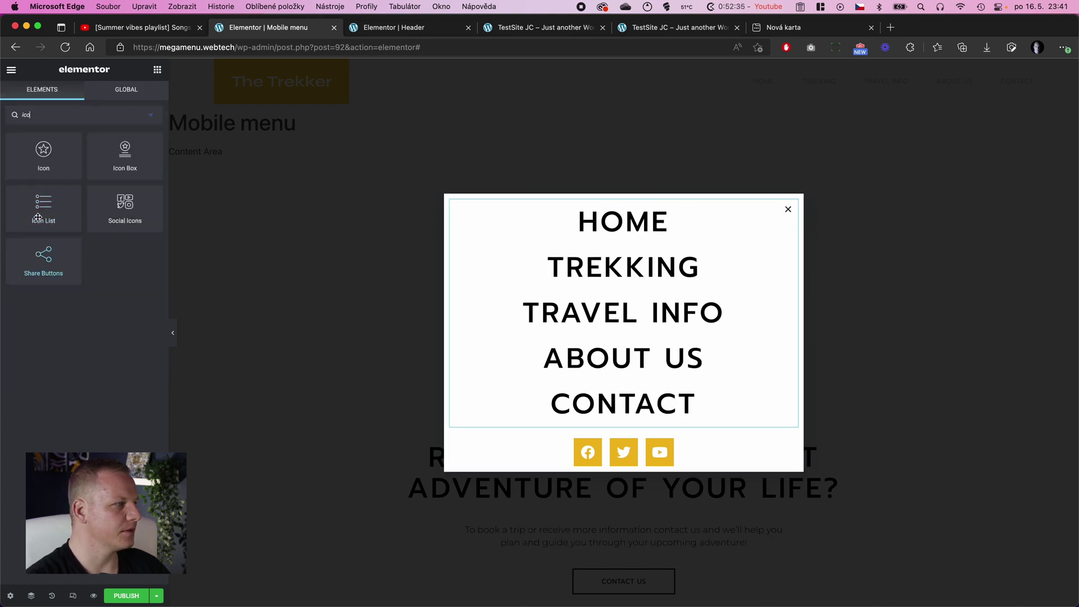
left_click_drag(44, 205, 660, 448)
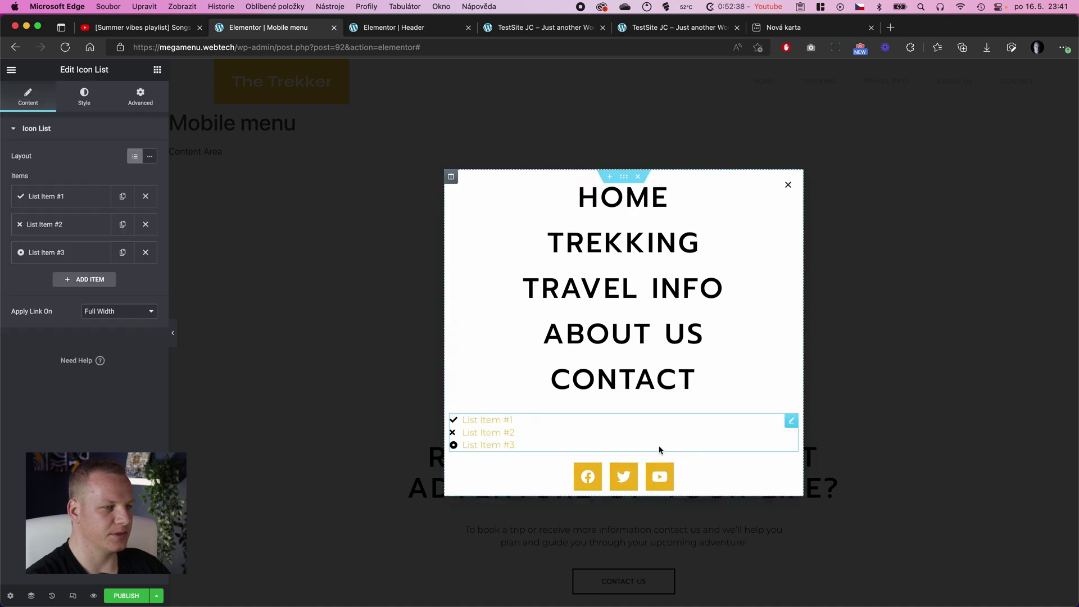
right_click(791, 421)
left_click(821, 584)
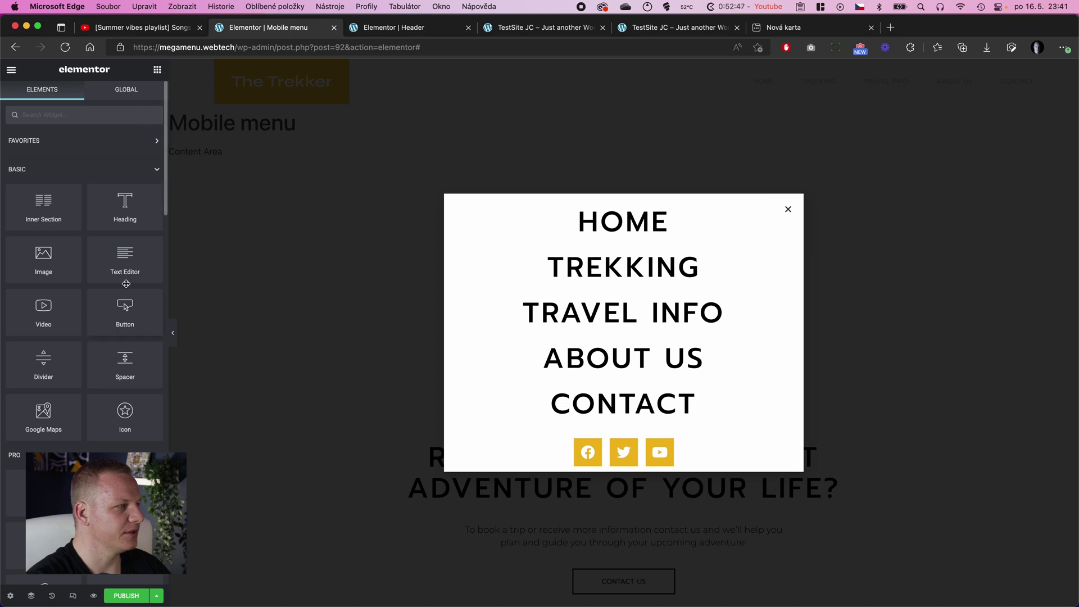
- Add a Heading below the social icons as a p tag with the Link Style global font
left_click_drag(115, 205, 619, 455)
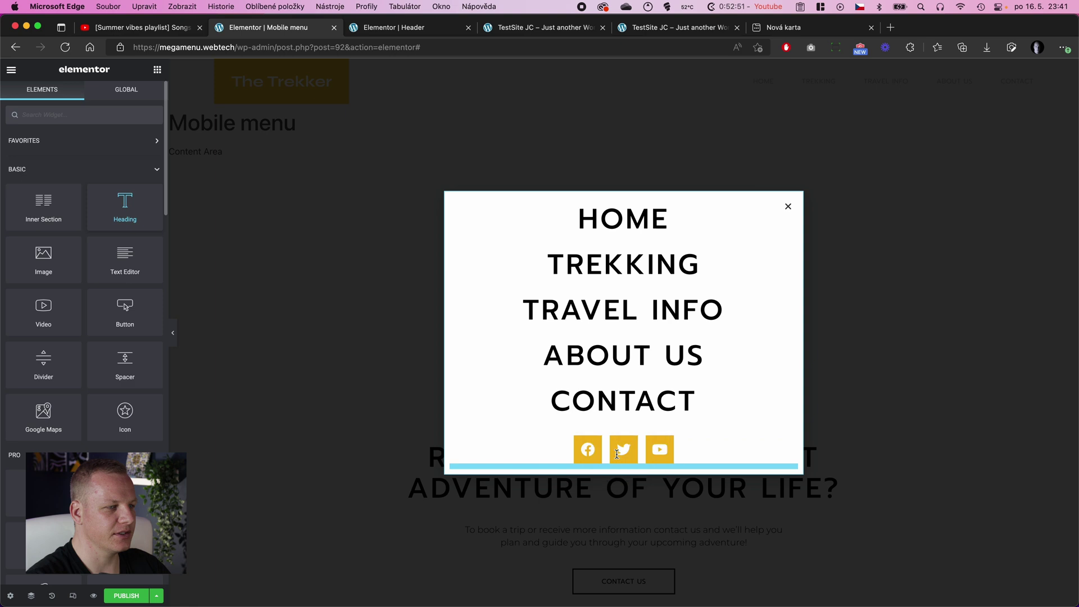
left_click(128, 292)
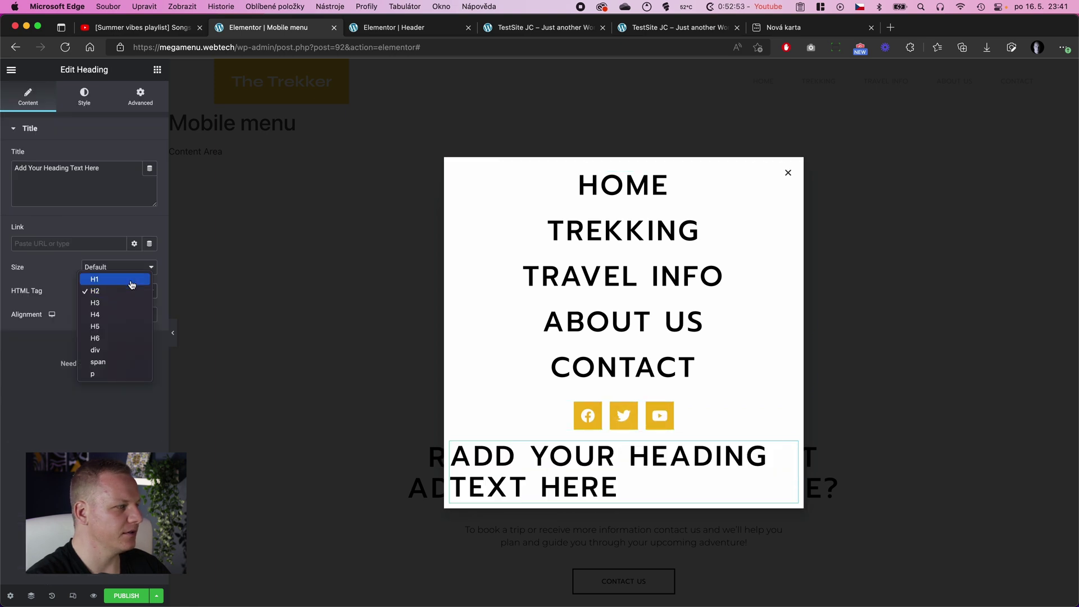
left_click(124, 373)
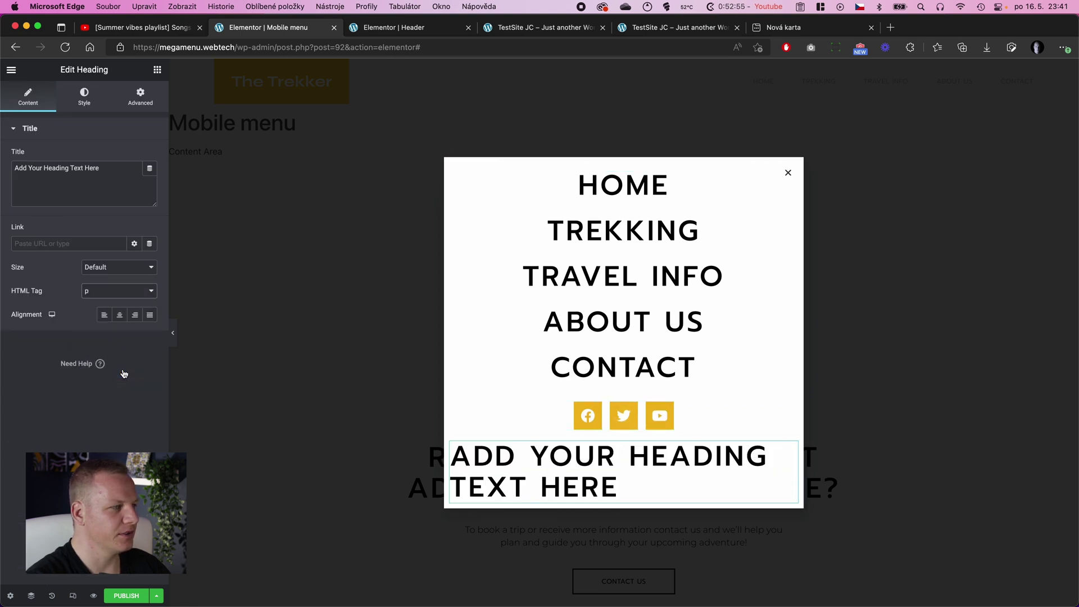
double_click(92, 168)
left_click(85, 95)
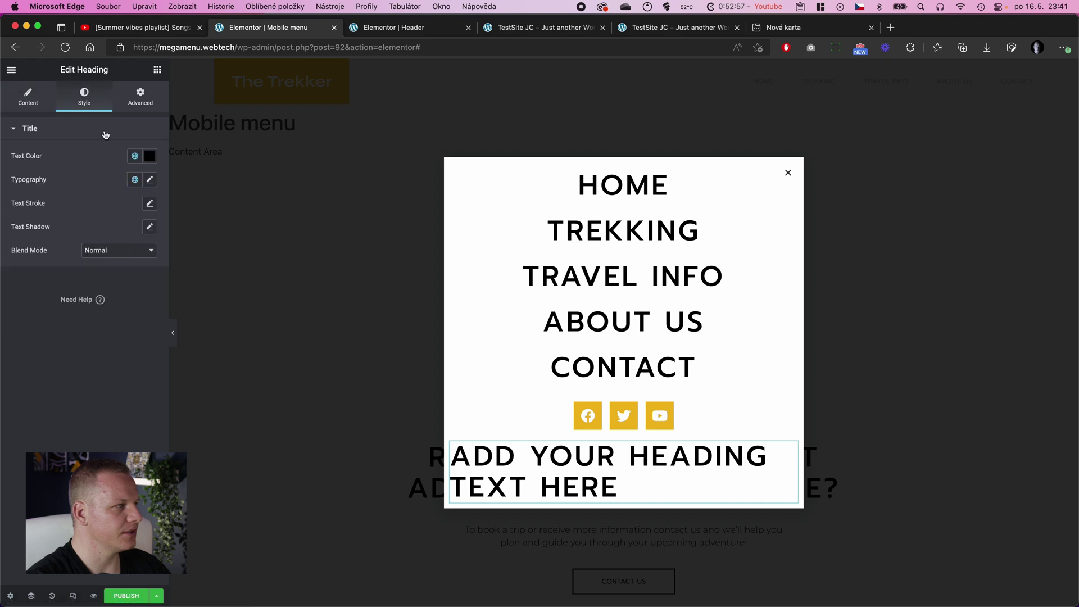
left_click(135, 179)
scroll(112, 342, "down", 5)
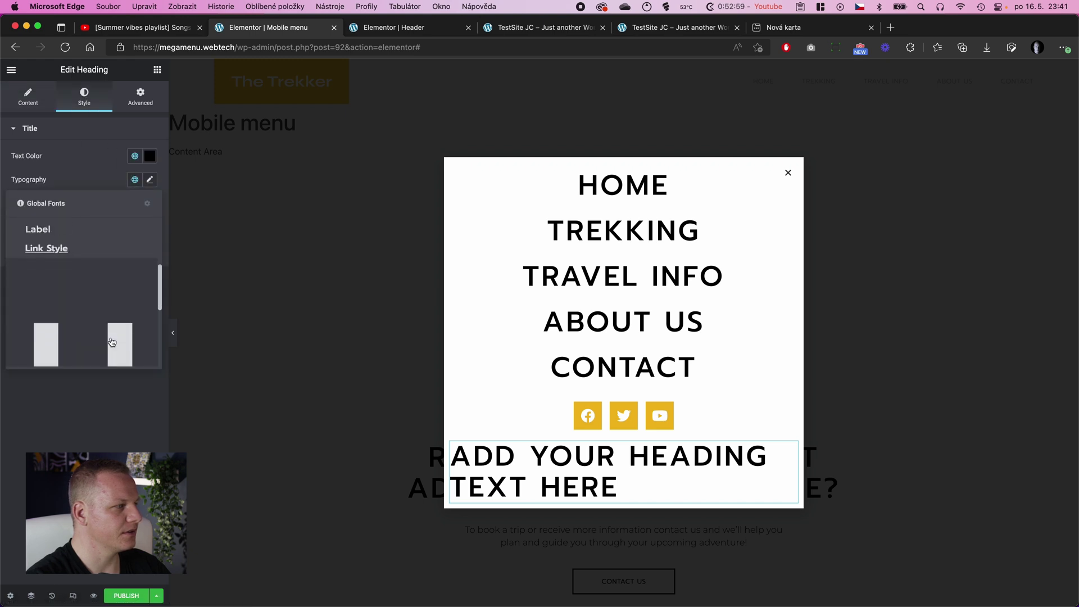
scroll(102, 279, "up", 2)
left_click(72, 277)
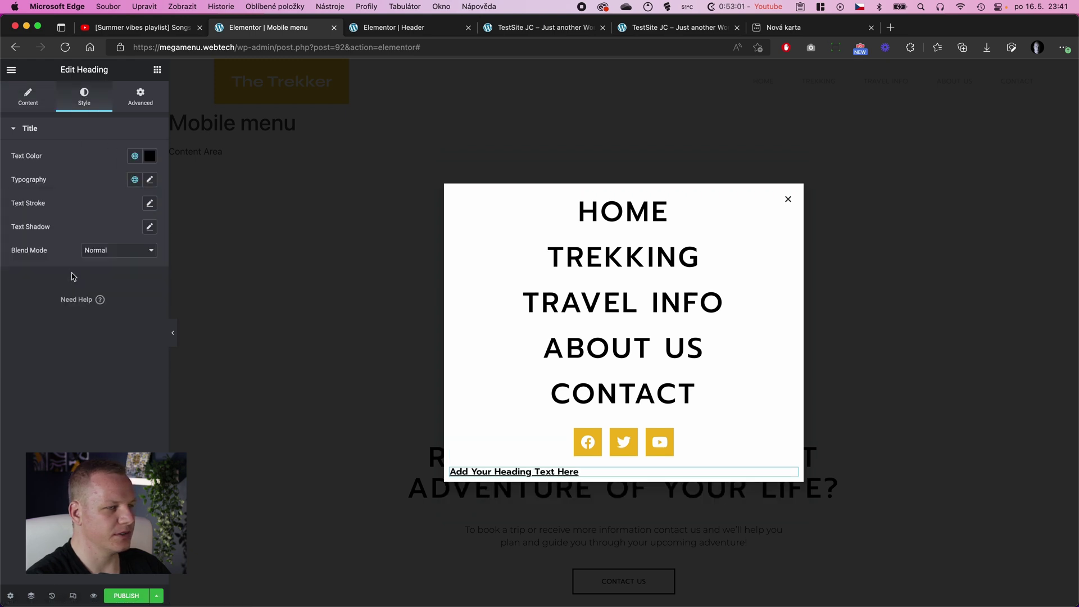
- Paste the contact e-mail address as the heading text and centre it
left_click(15, 88)
triple_click(72, 189)
key("super+v")
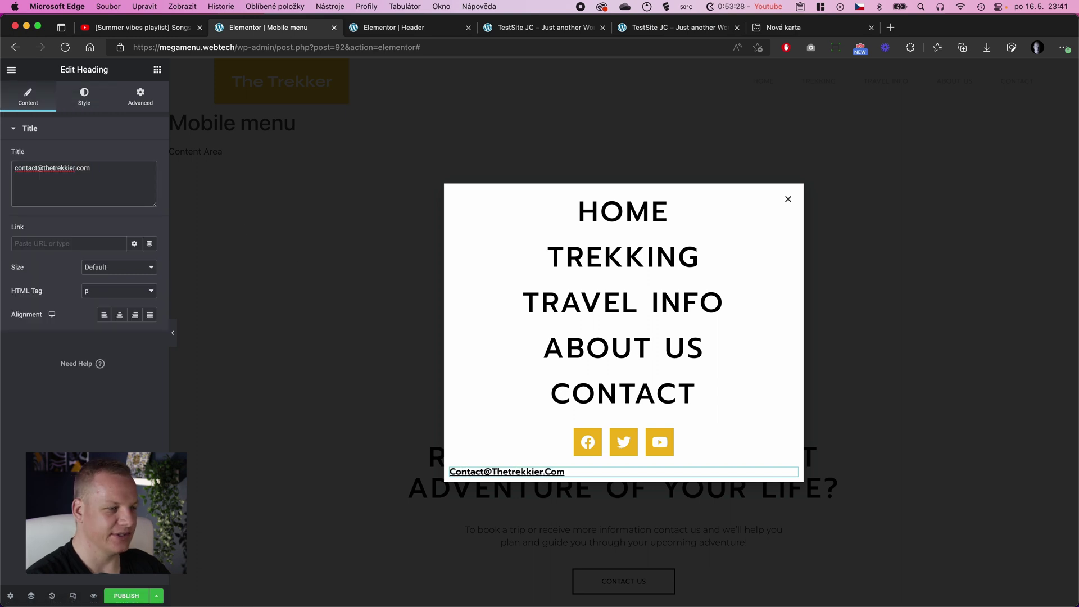
left_click(124, 315)
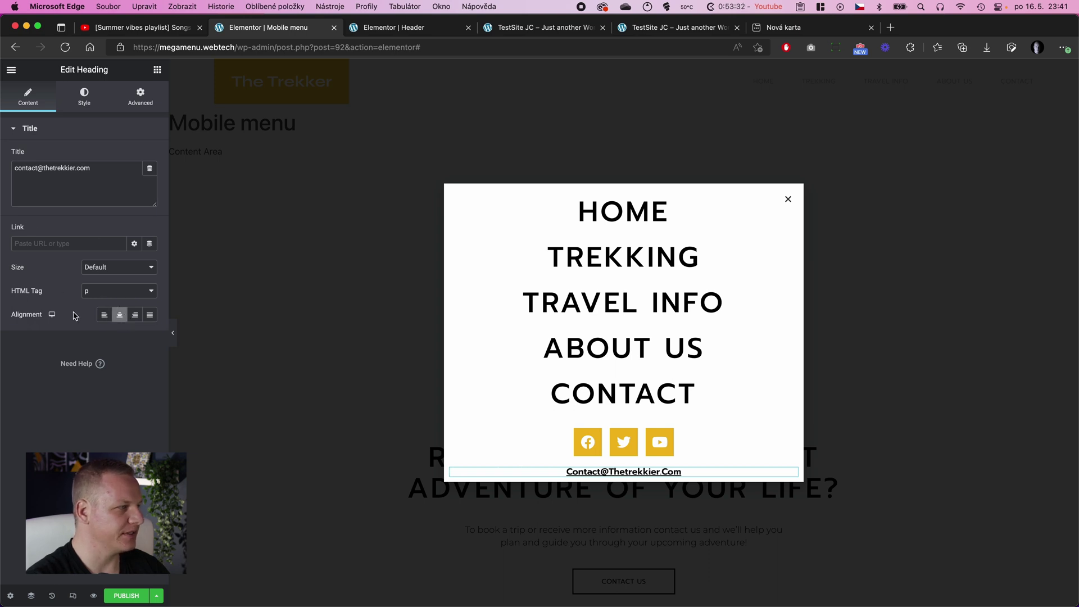
- Give the heading an unlinked top margin of 20 px
left_click(77, 107)
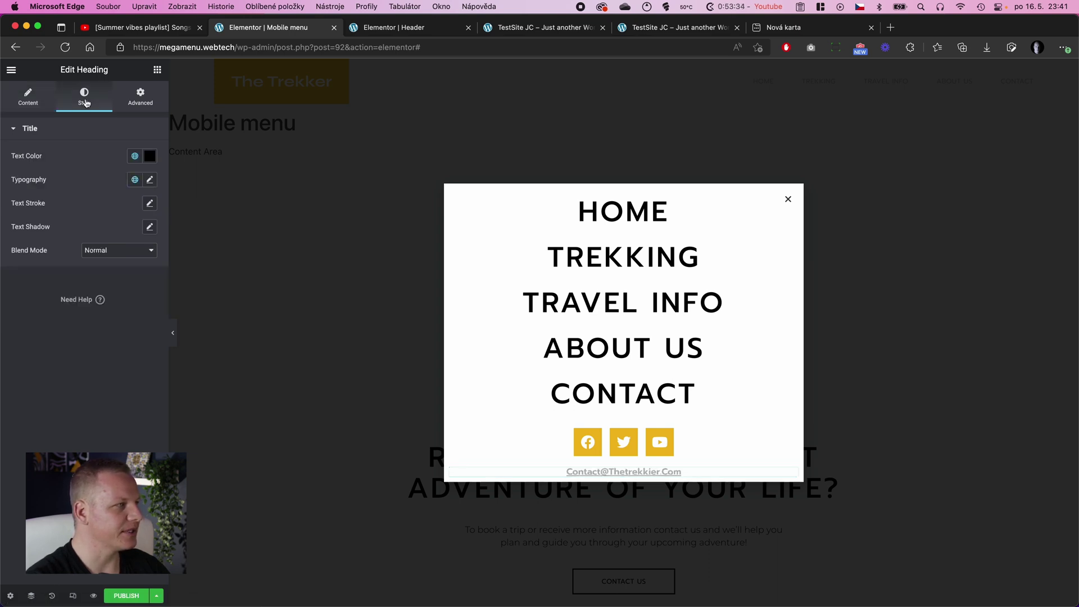
left_click(149, 105)
left_click(141, 170)
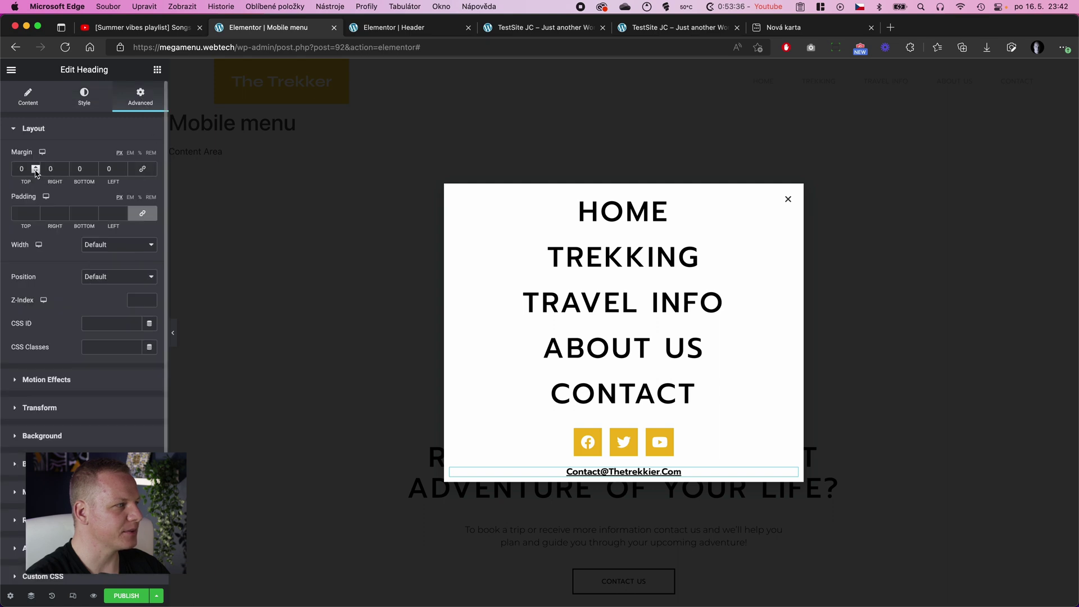
left_click(20, 168)
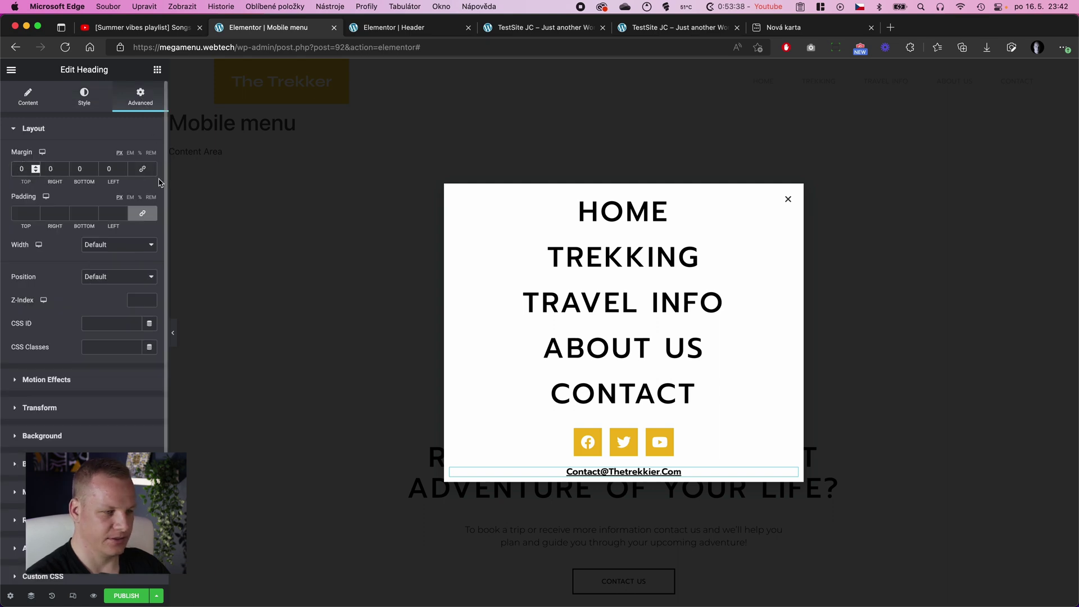
type("2")
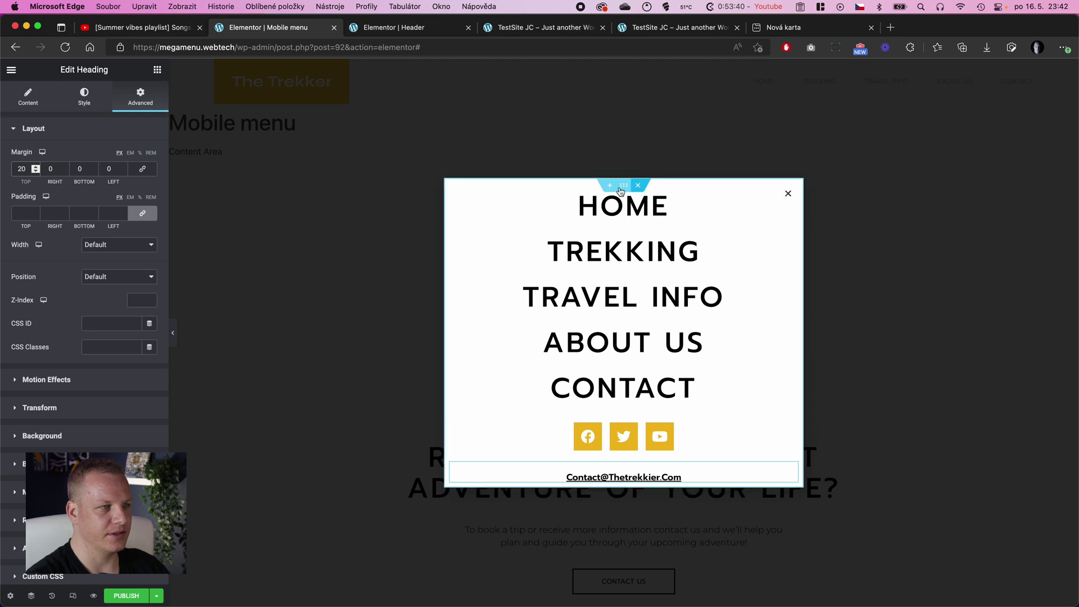
mouse_move(612, 187)
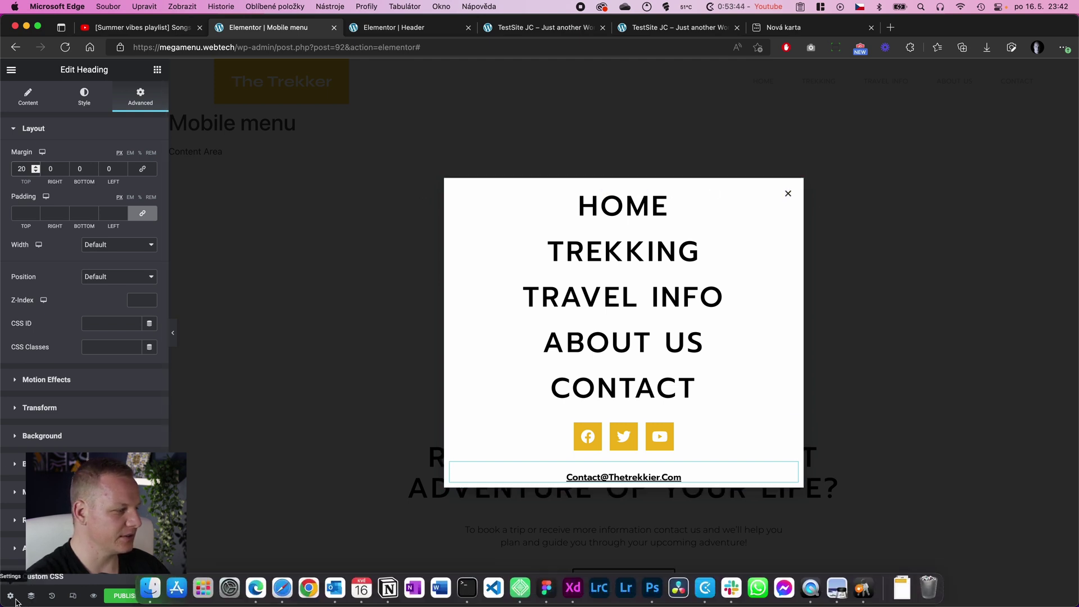
- Set the popup's Layout Height to Fit To Screen in Popup Settings
left_click(12, 597)
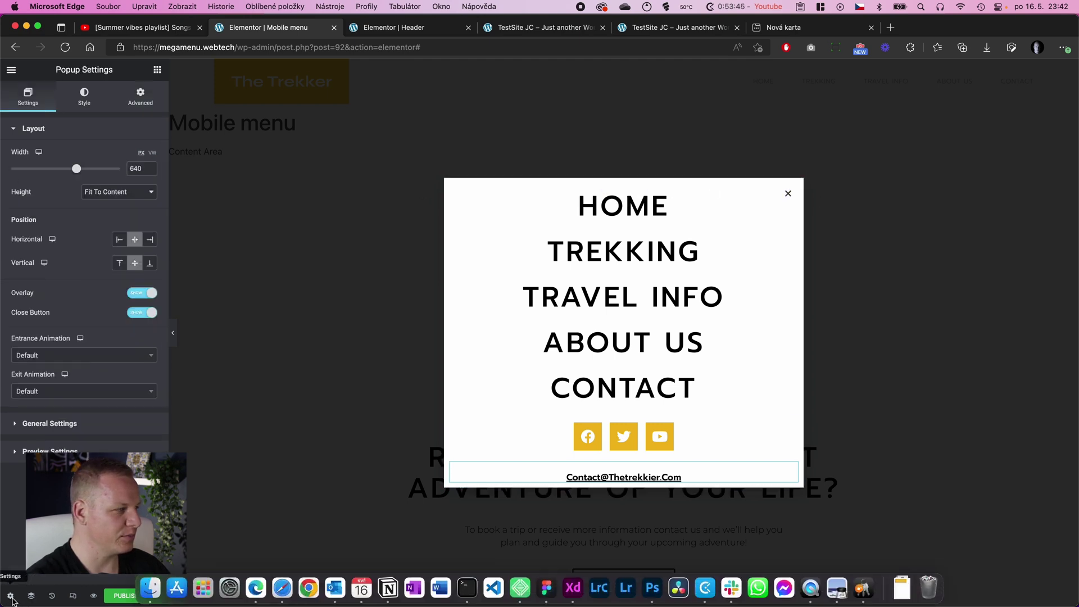
left_click(118, 192)
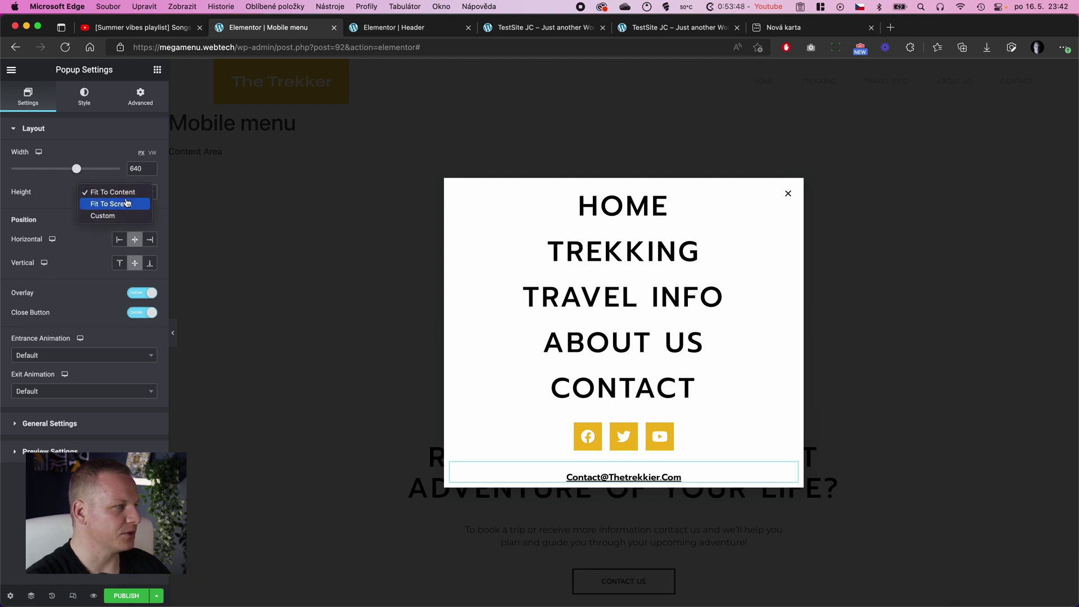
left_click(127, 203)
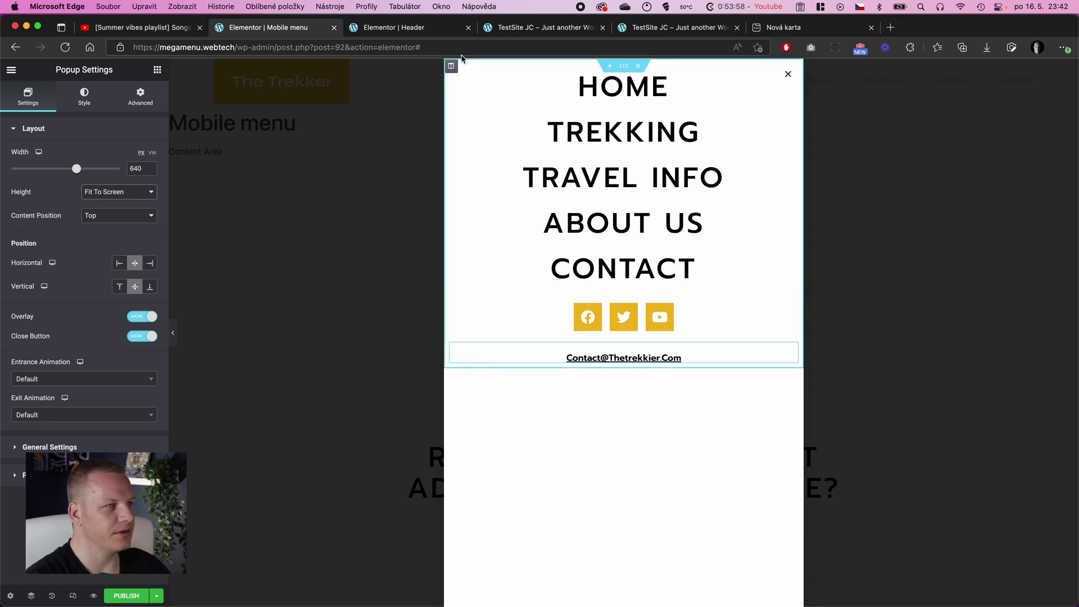
- Set the popup section's Vertical Align to Middle
left_click(624, 66)
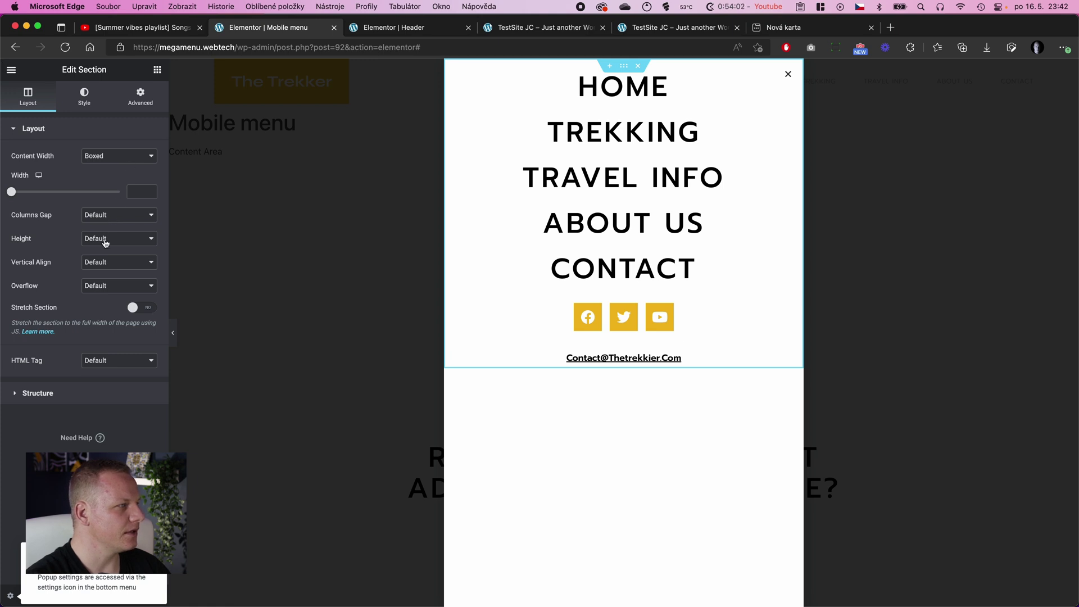
left_click(101, 264)
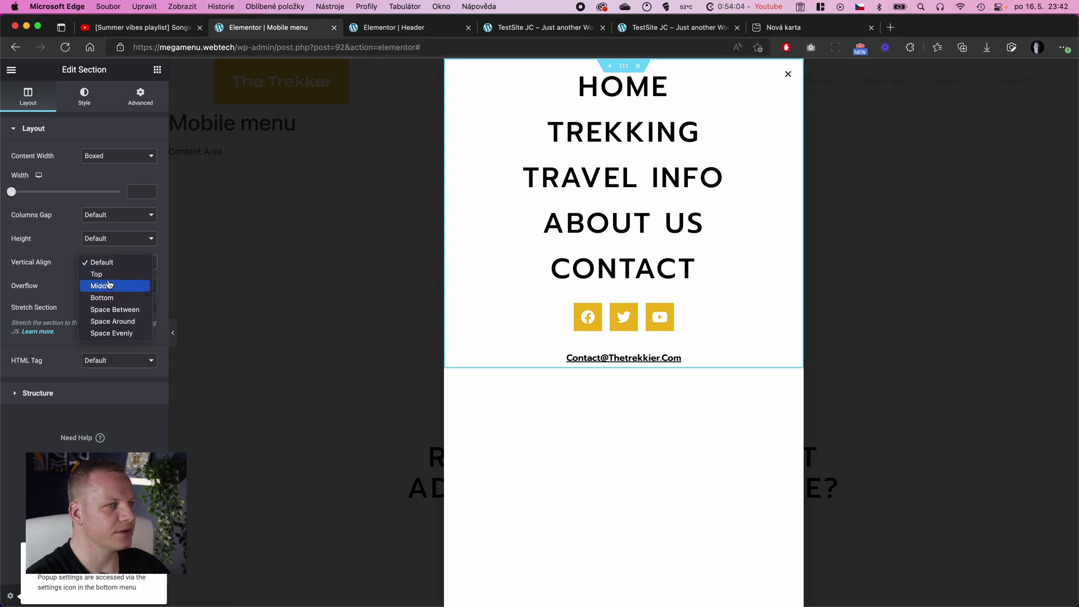
left_click(109, 285)
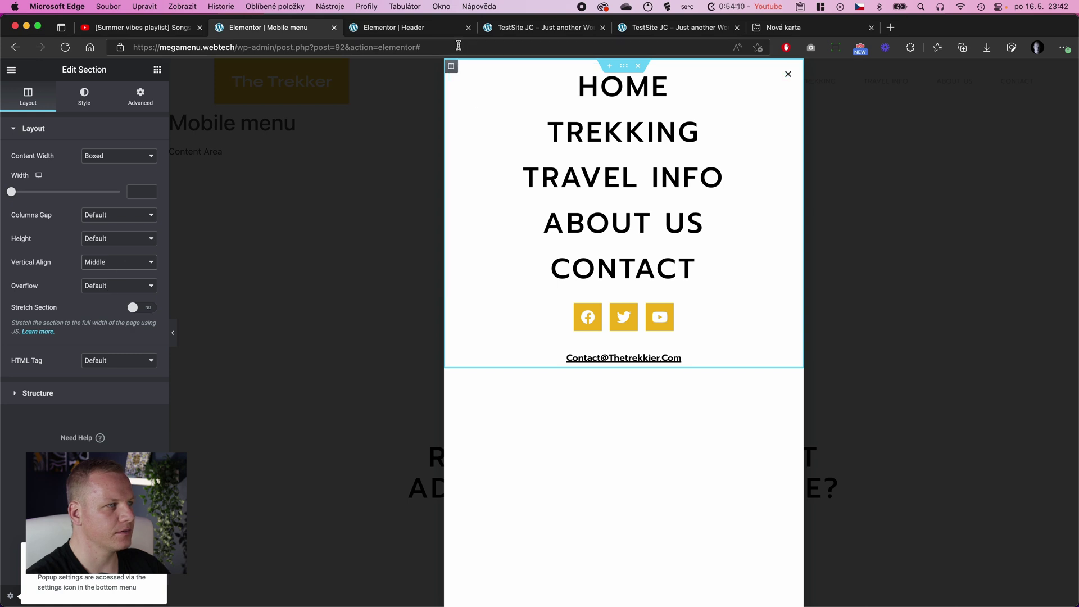
left_click(450, 66)
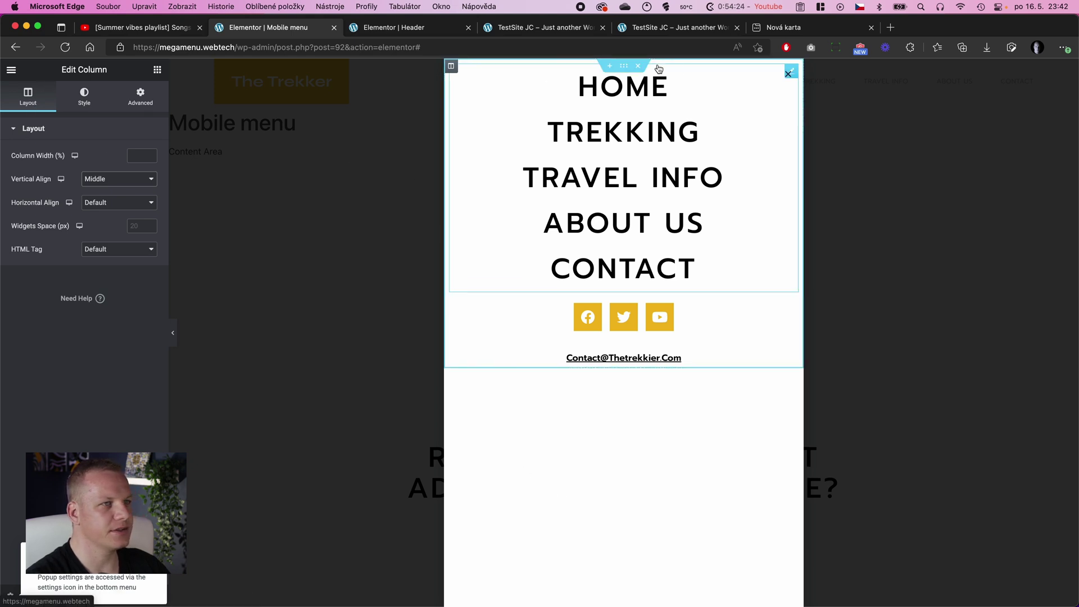
left_click(624, 66)
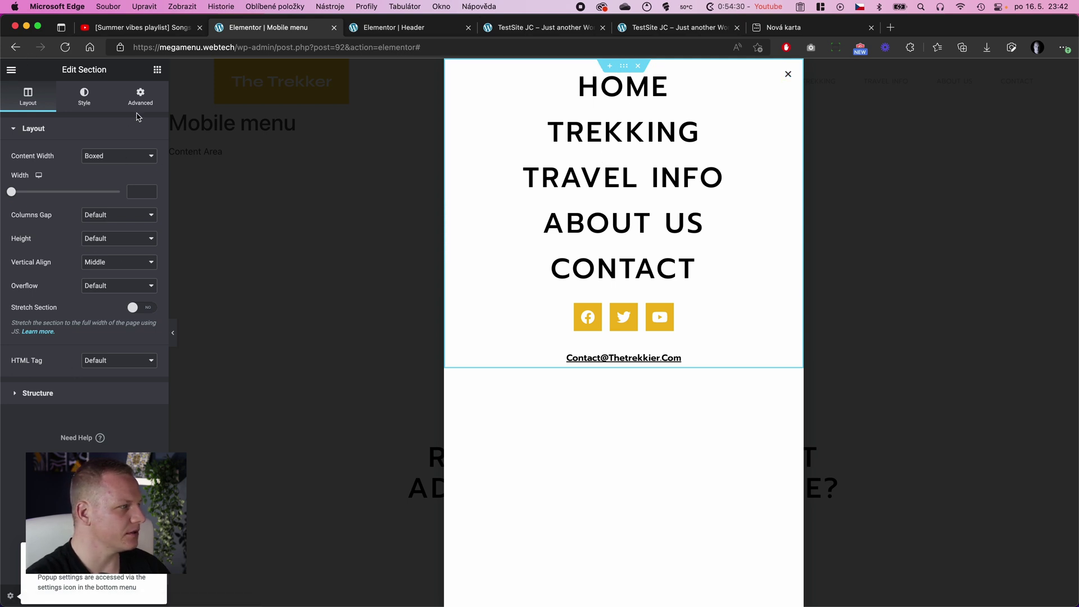
- Give the section a Min Height of 100 vh
left_click(39, 395)
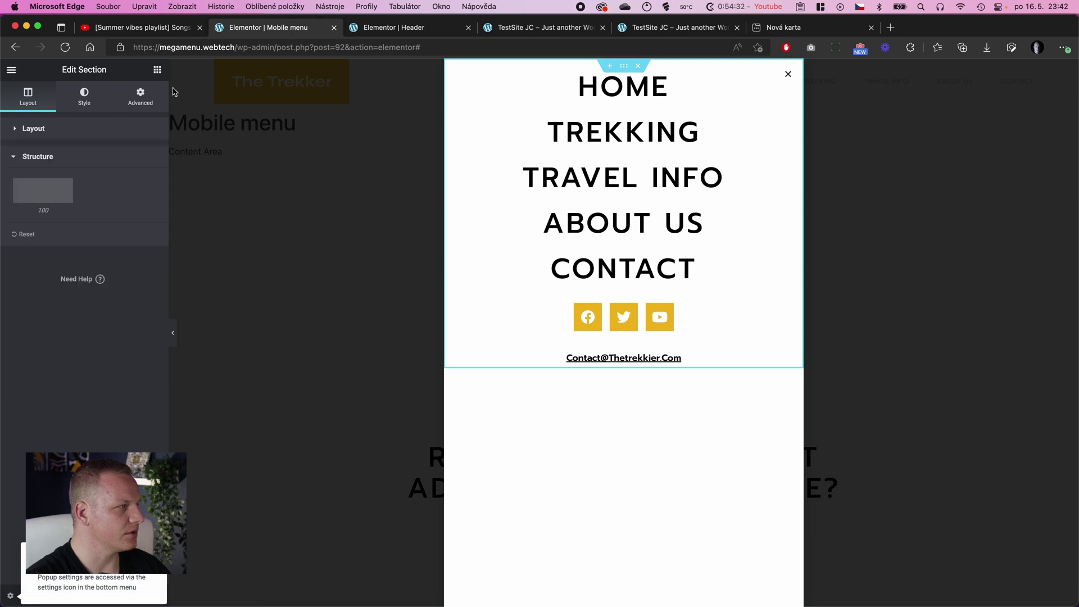
left_click(142, 90)
left_click(12, 104)
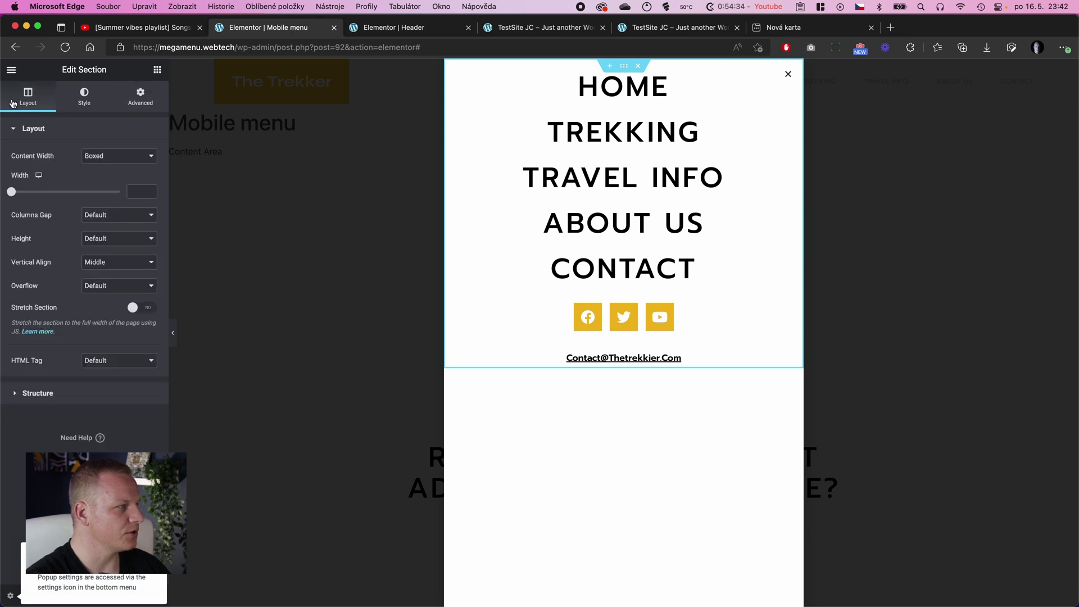
left_click(104, 241)
key("Escape")
left_click(112, 238)
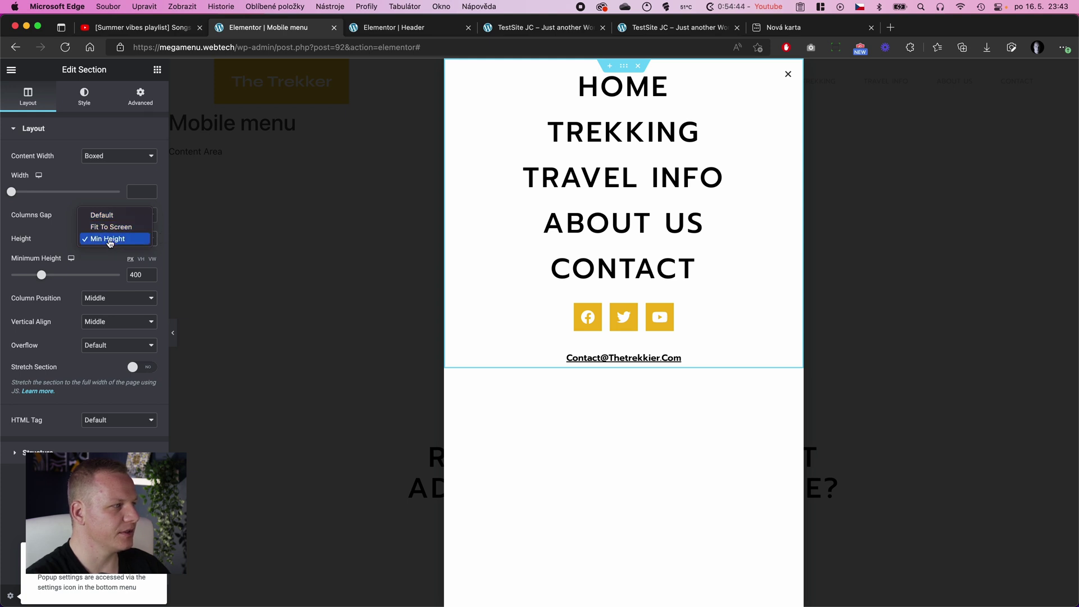
left_click(110, 241)
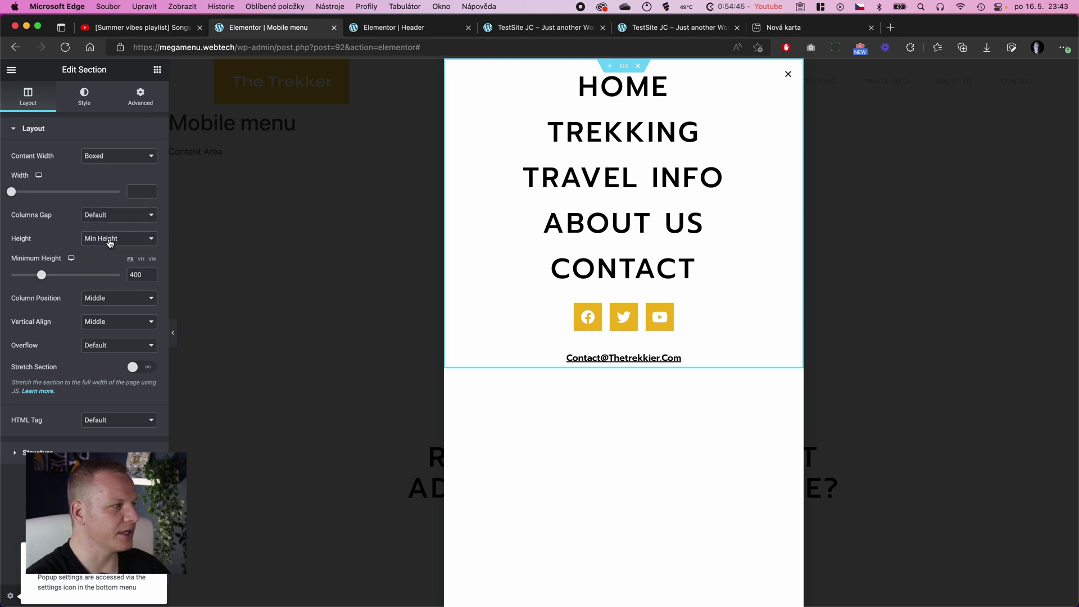
left_click(141, 259)
left_click_drag(135, 271, 124, 275)
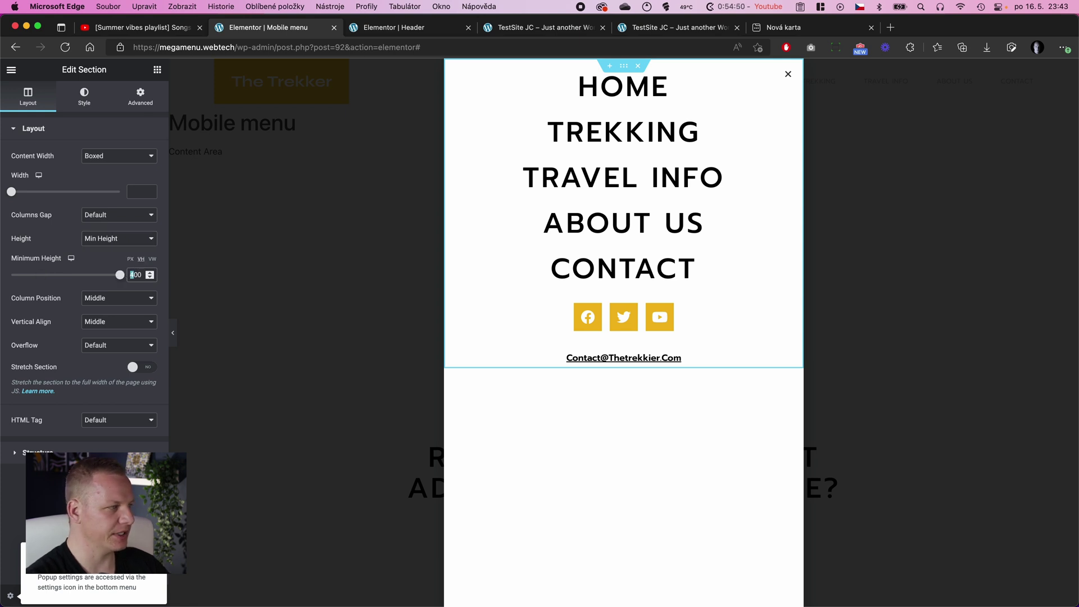
type("1")
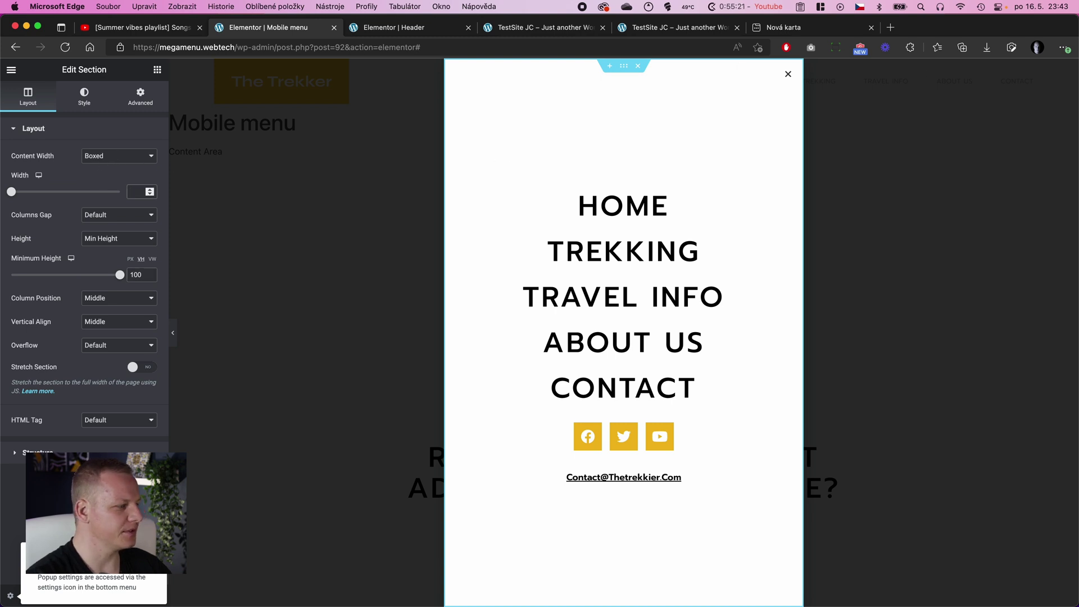
- Set the popup width to 90 vw
left_click(9, 595)
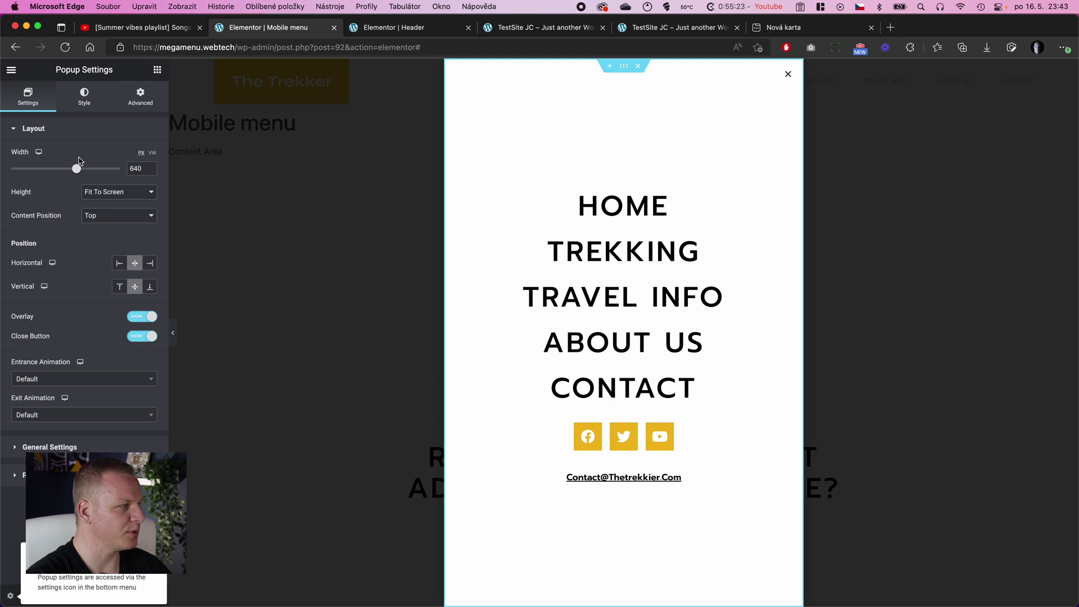
left_click(152, 153)
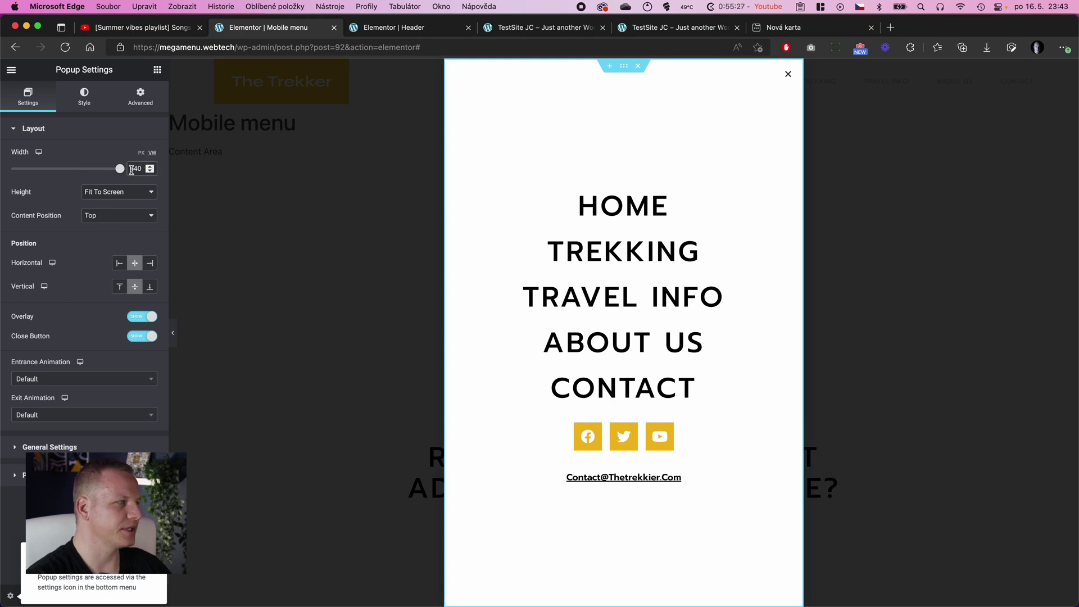
type("90")
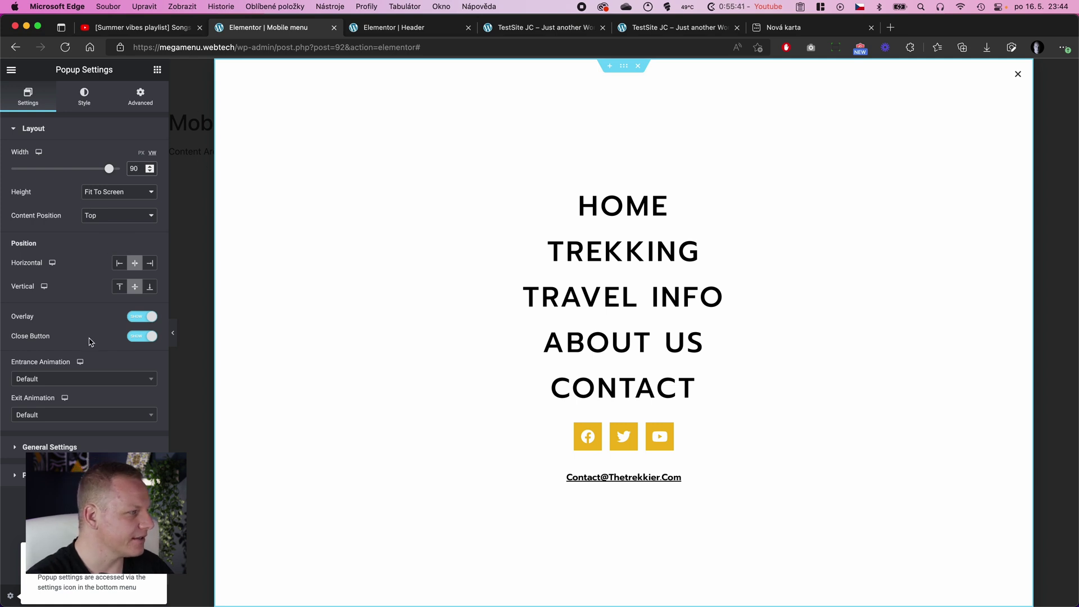
- Set entrance Fade In Right, exit Fade Out Right, and 0.3 s animation duration
left_click(49, 384)
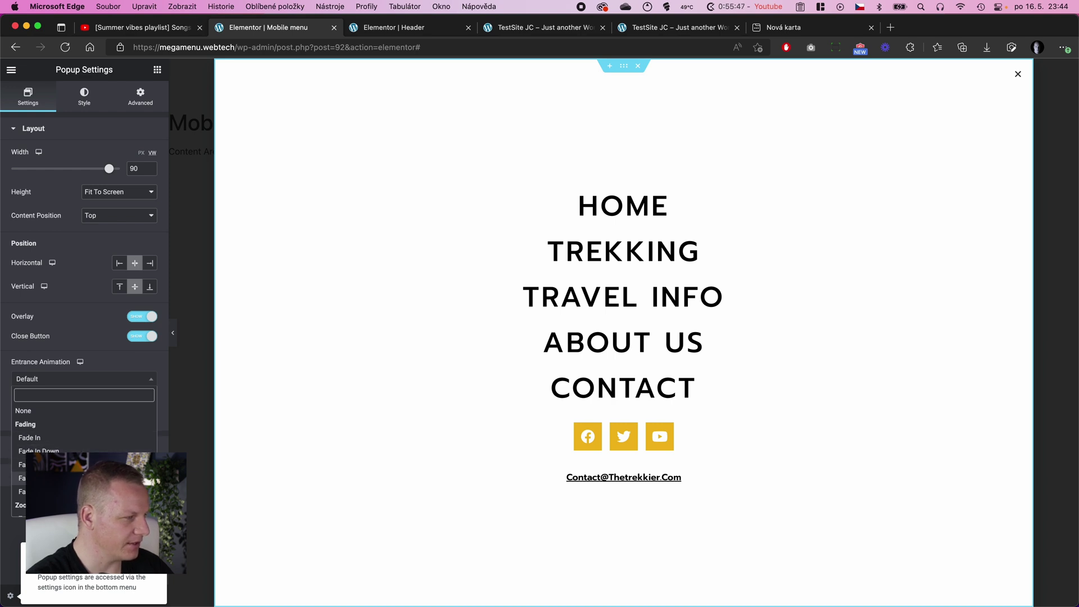
left_click(84, 477)
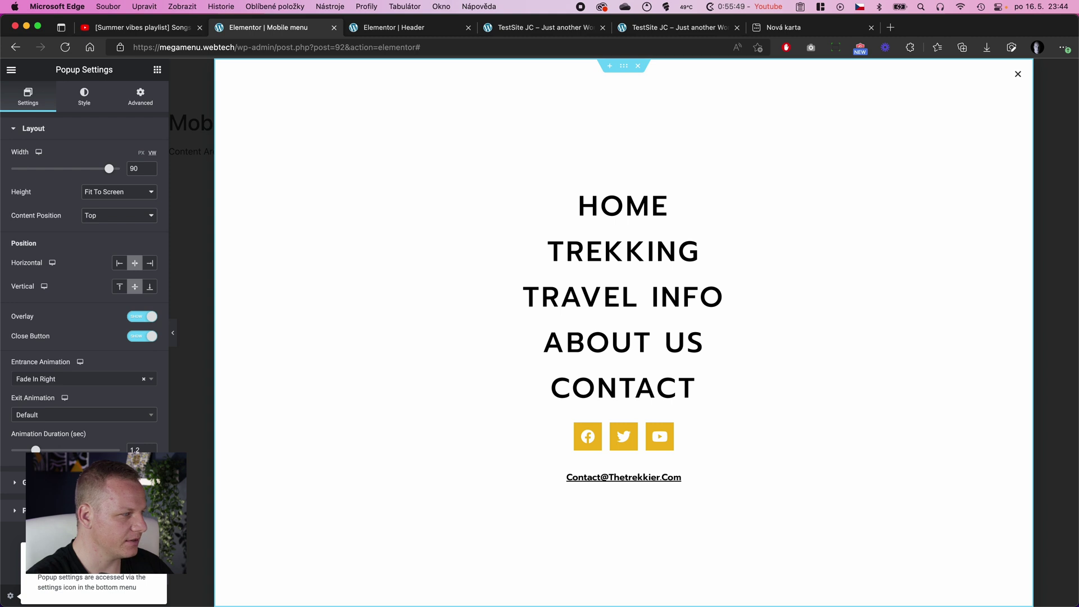
left_click(79, 415)
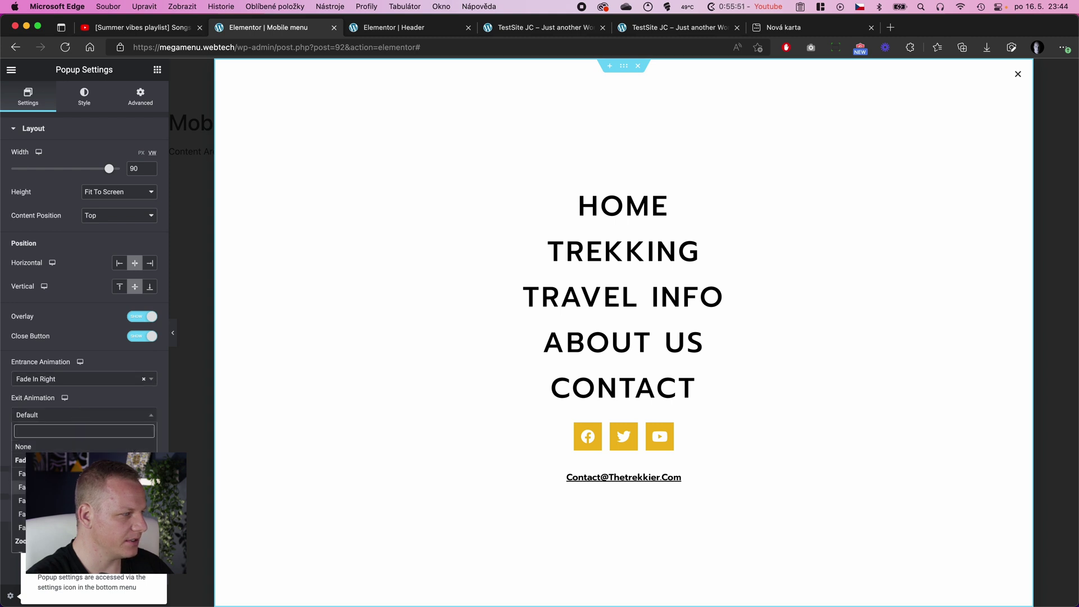
left_click(56, 514)
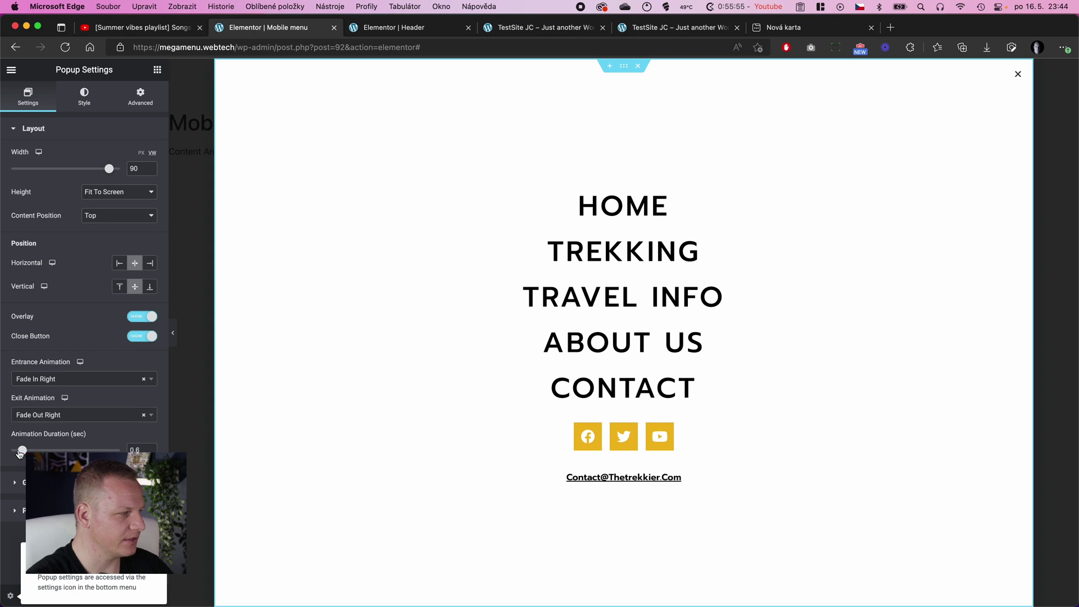
left_click_drag(15, 455, 13, 455)
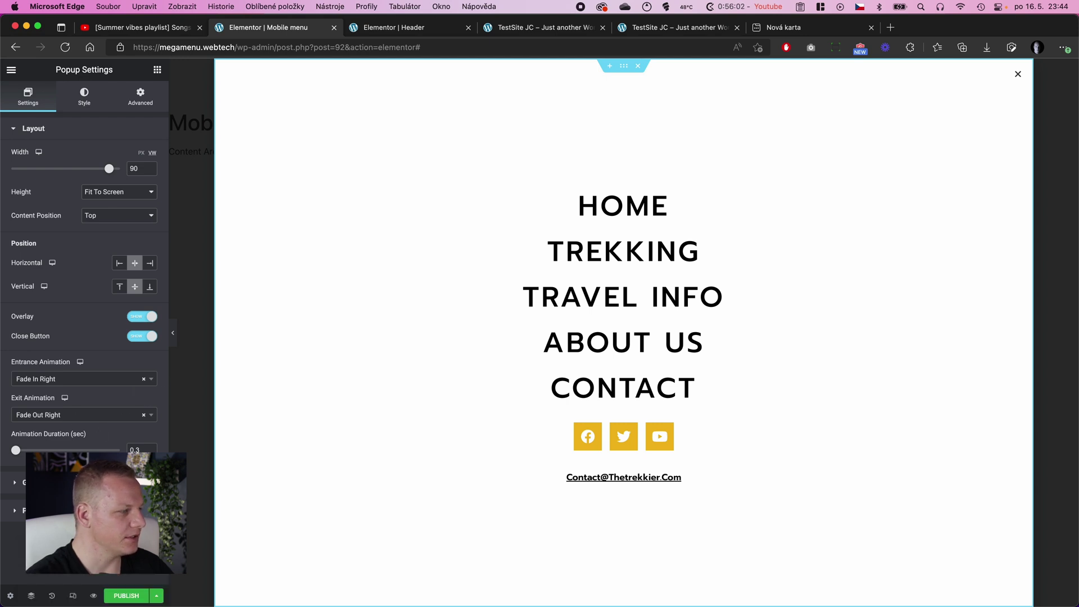
- Publish the popup without display conditions and return to the Header editor
left_click(127, 596)
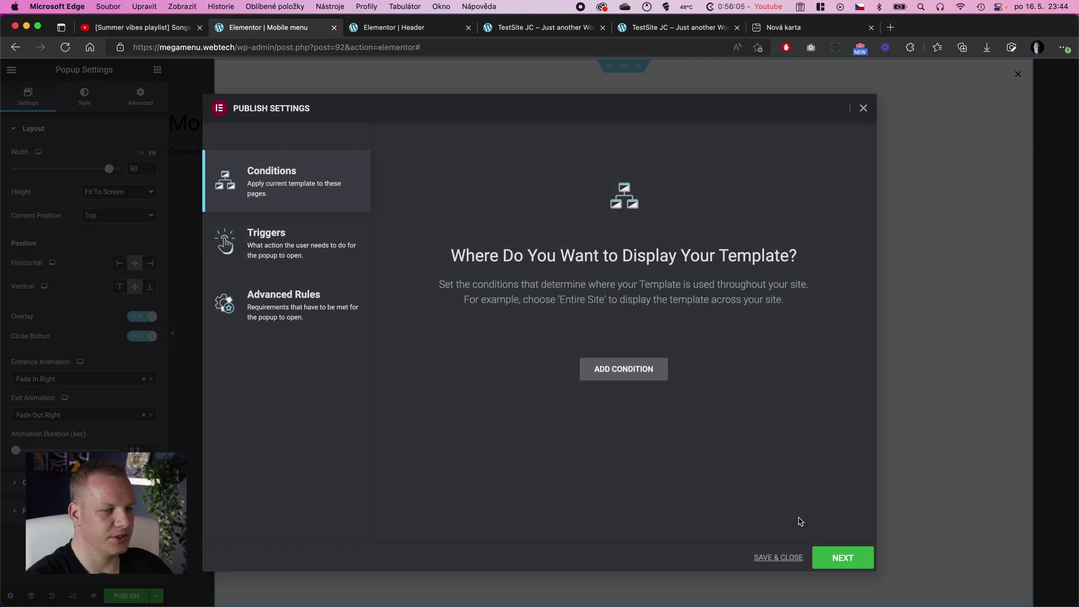
left_click(776, 557)
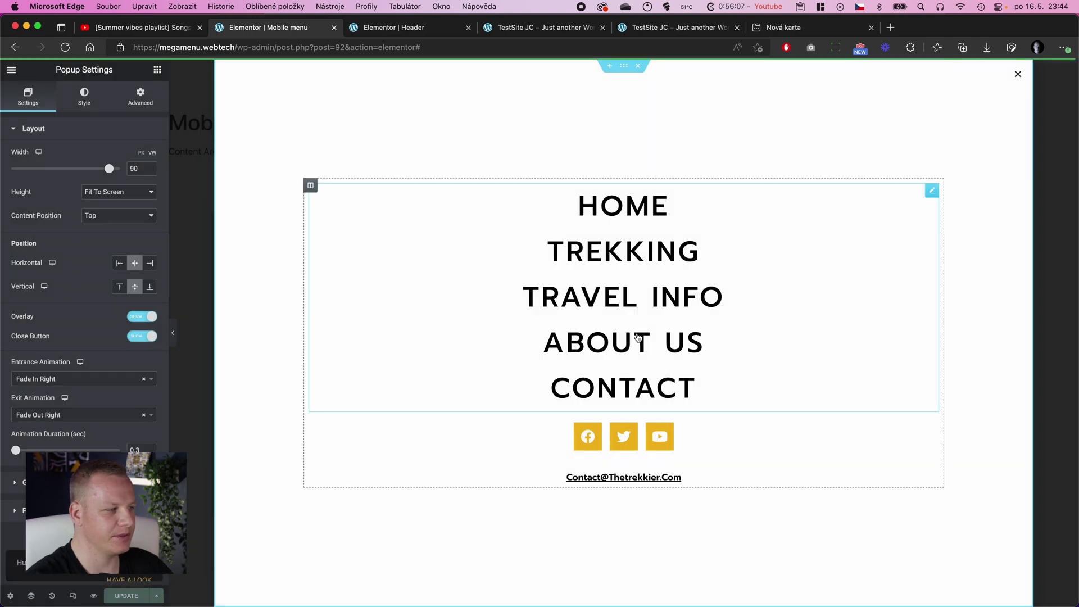
left_click(433, 31)
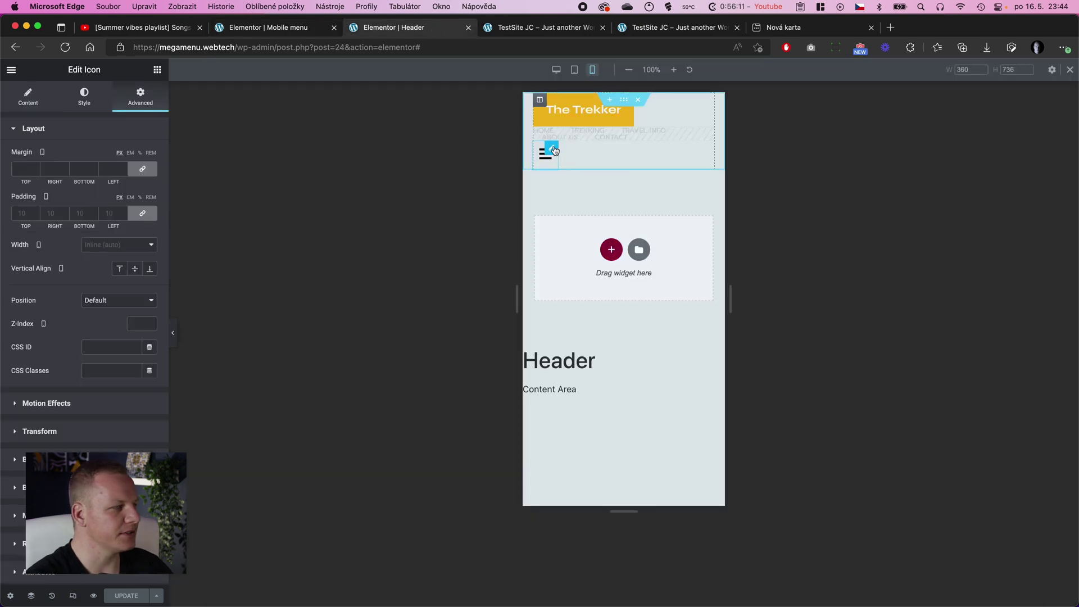
- Link the hamburger icon to the Popup dynamic tag: Open Popup, Mobile menu
left_click(22, 101)
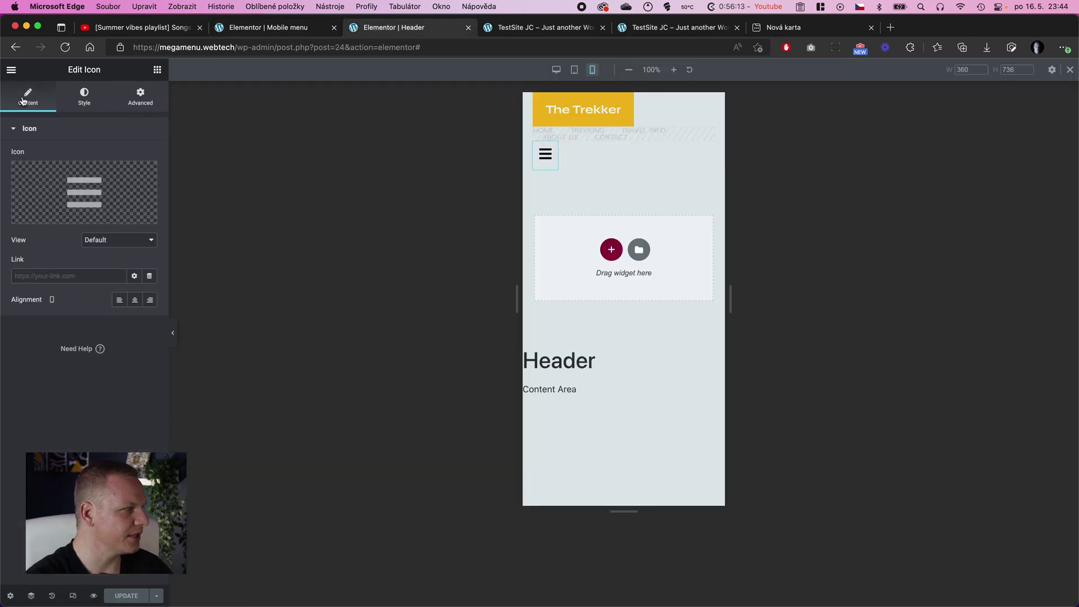
left_click(133, 277)
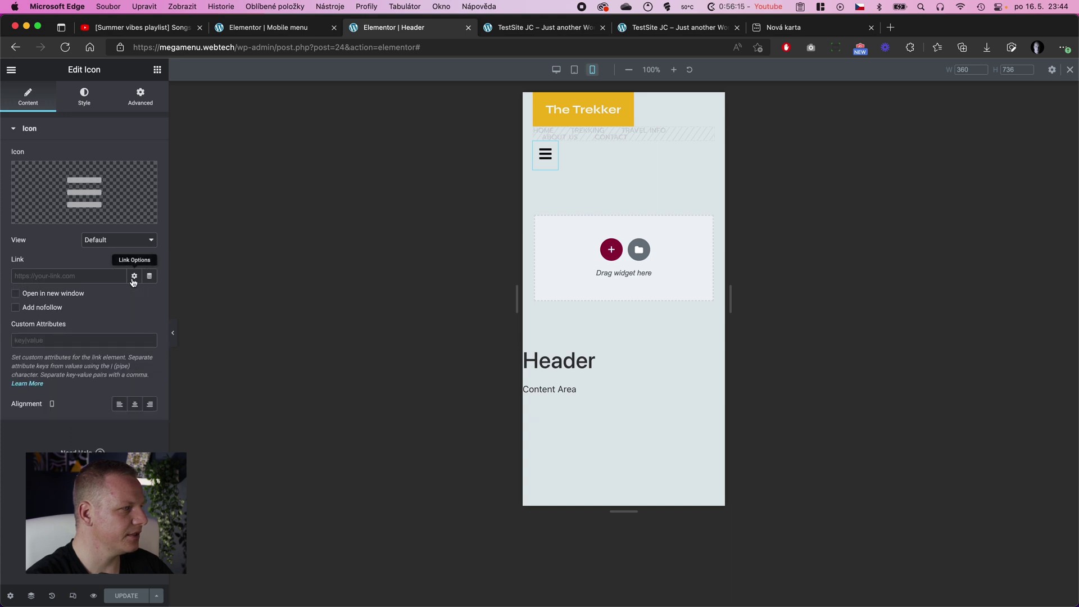
left_click(135, 277)
left_click(149, 276)
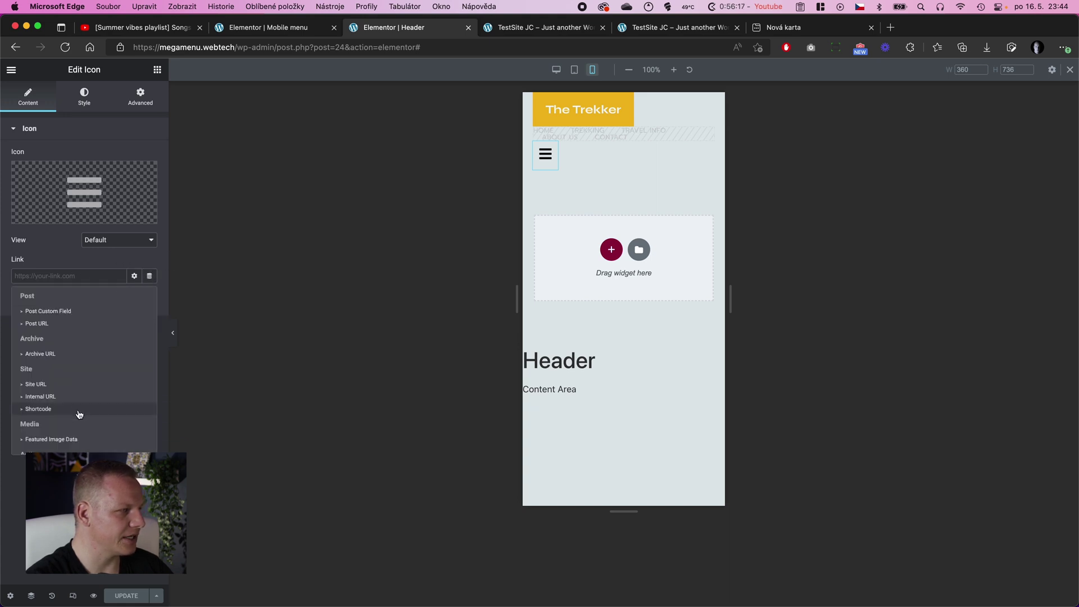
scroll(73, 434, "down", 3)
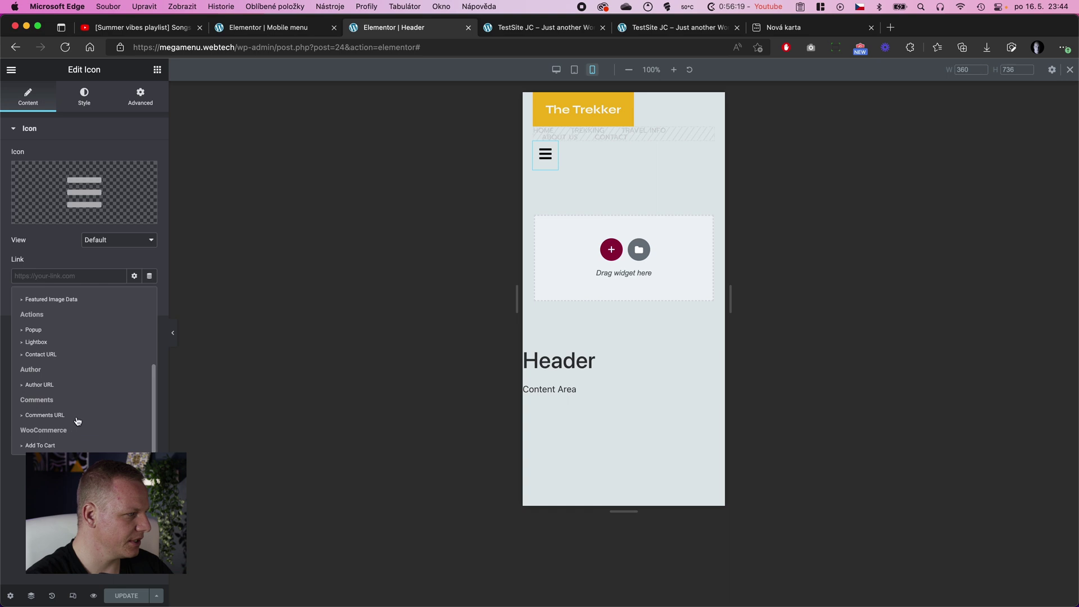
left_click(81, 334)
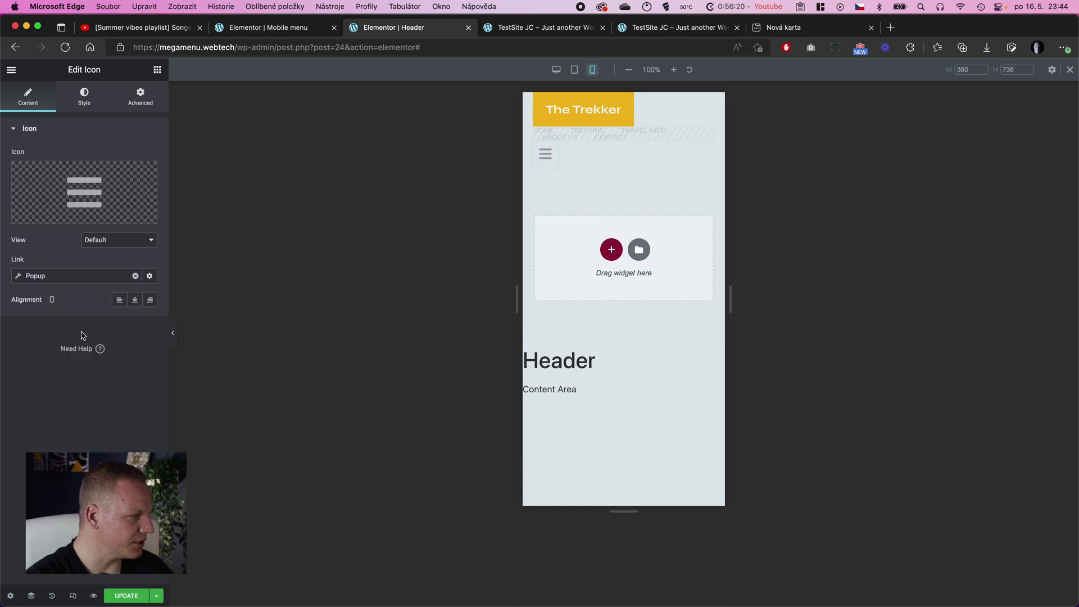
left_click(16, 276)
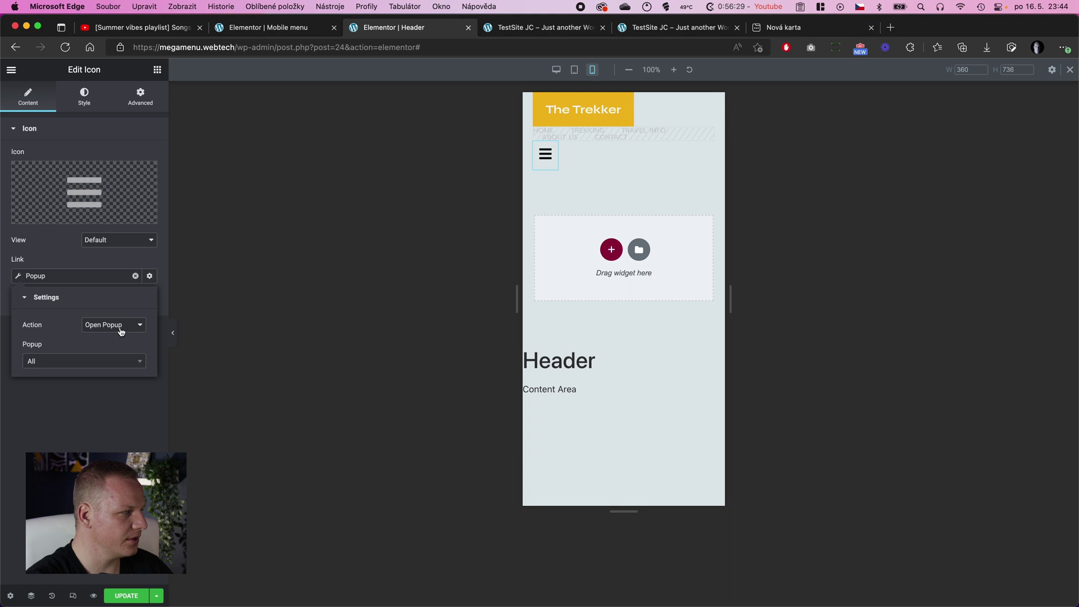
left_click(75, 365)
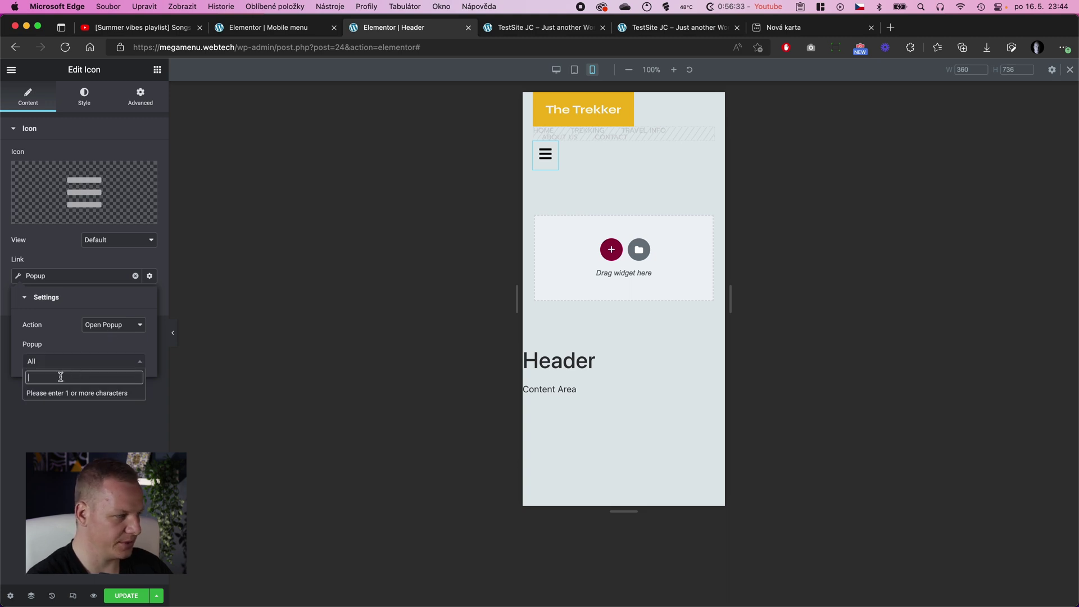
type("mo")
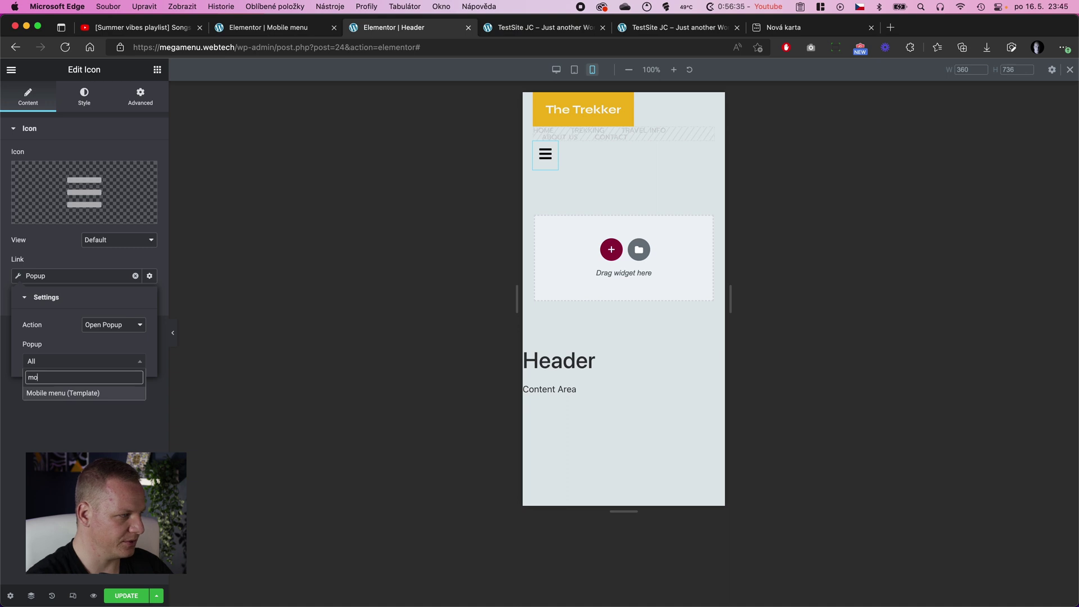
left_click(67, 394)
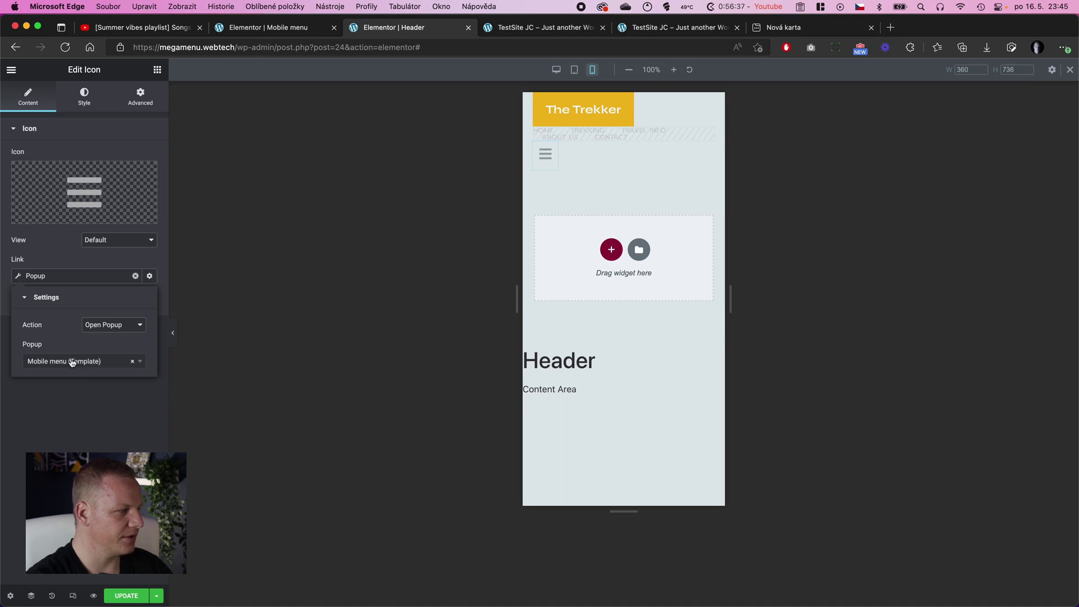
- Update the header and bring up the TestSite JC live homepage
left_click(166, 281)
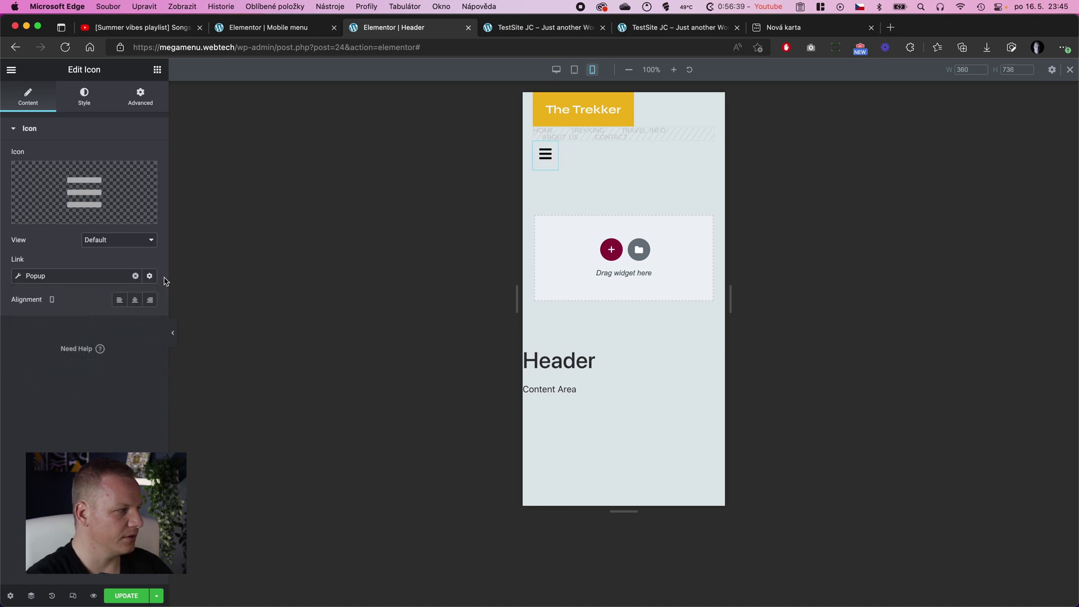
left_click(134, 591)
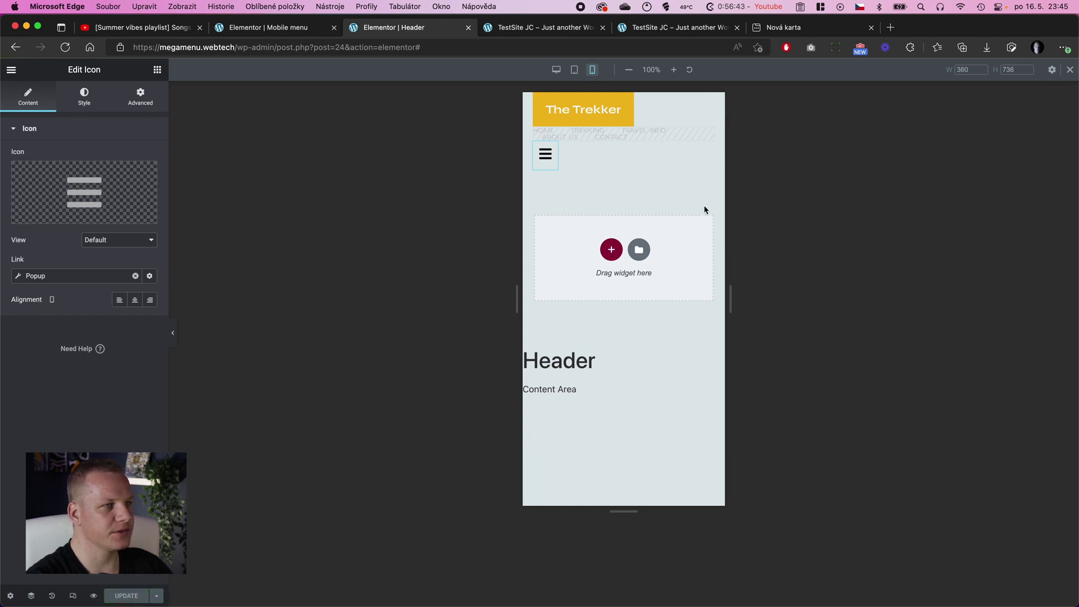
left_click(533, 32)
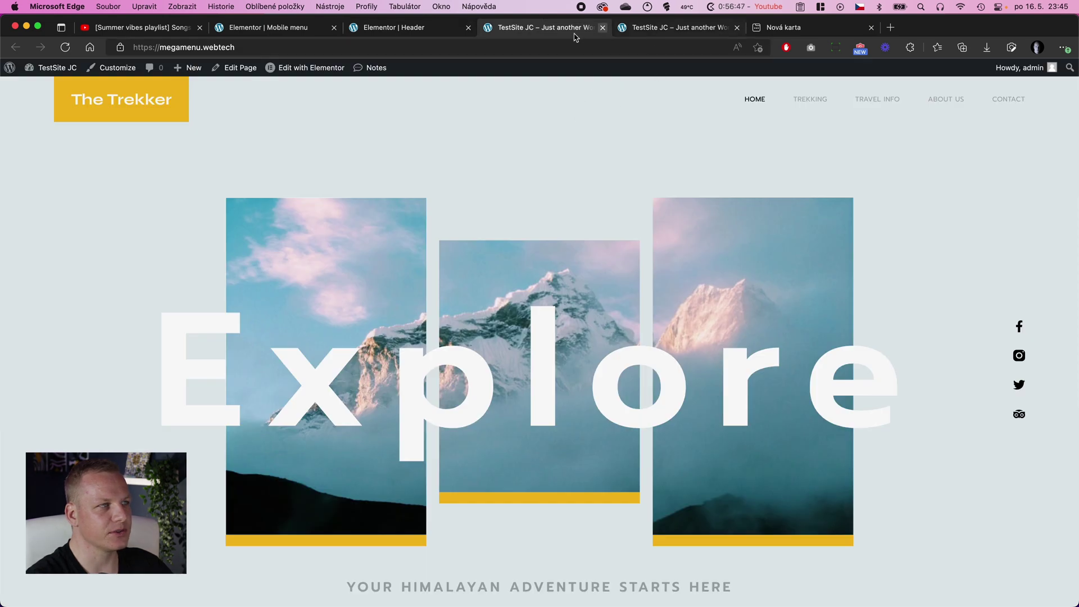
- Reload the homepage and preview it in the iPhone 12 Pro device toolbar via Inspect
key("super+r")
right_click(454, 128)
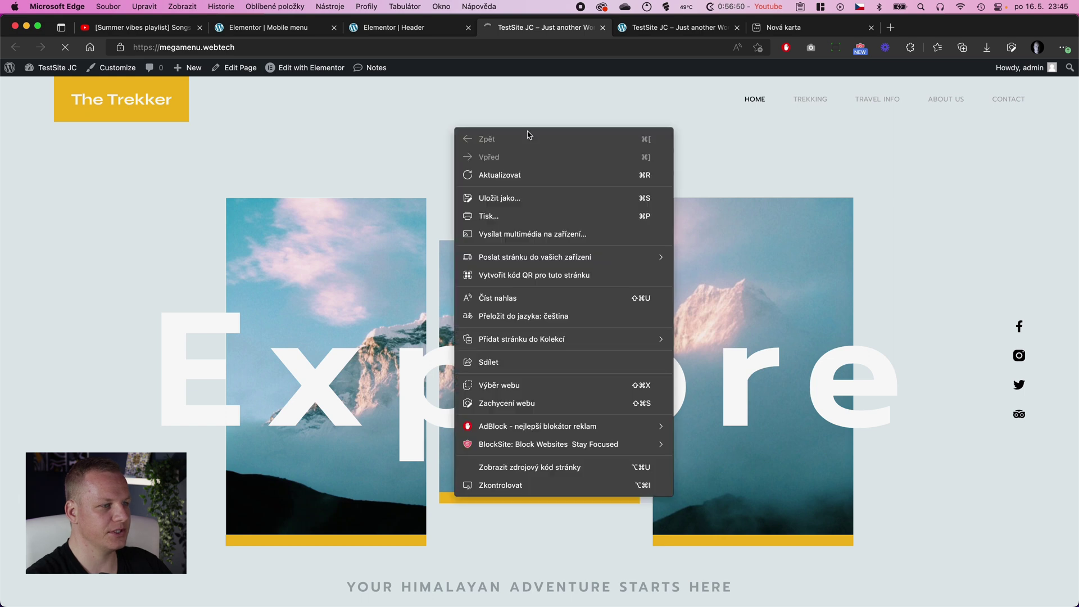
left_click(541, 485)
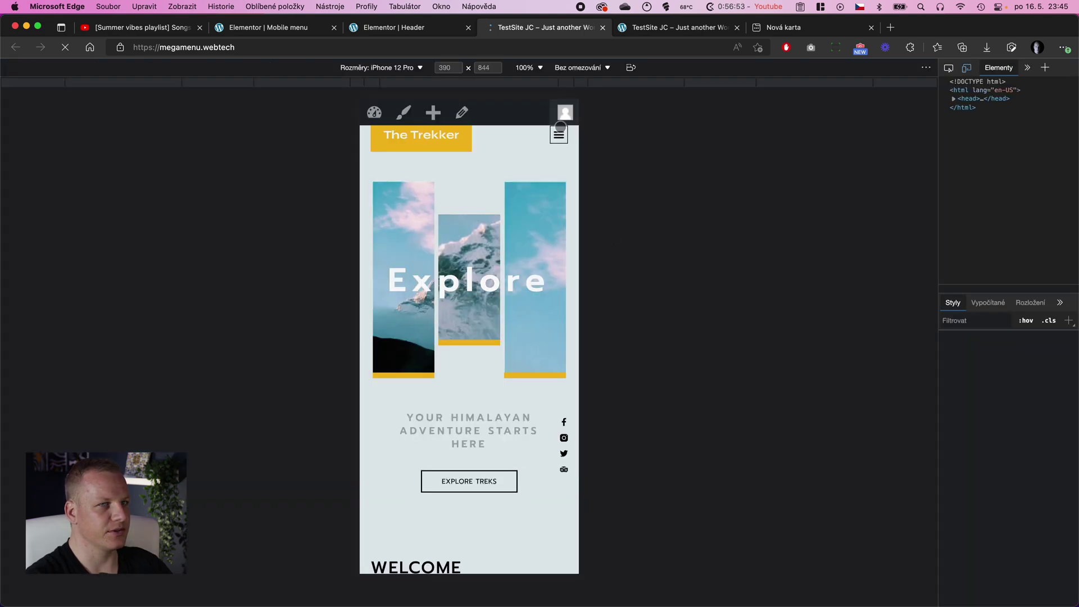
left_click(968, 68)
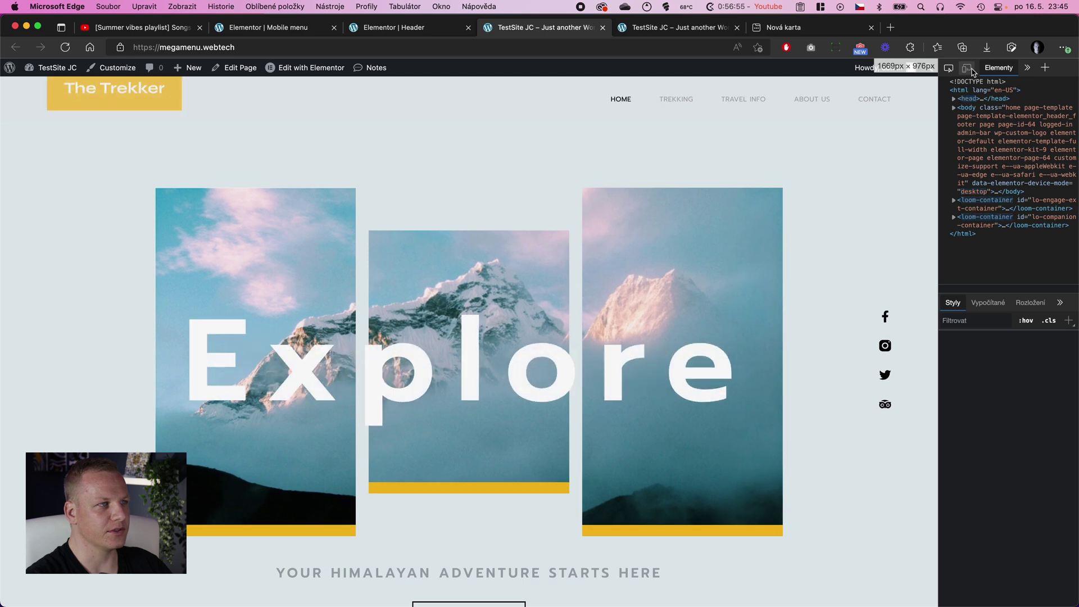
left_click(968, 68)
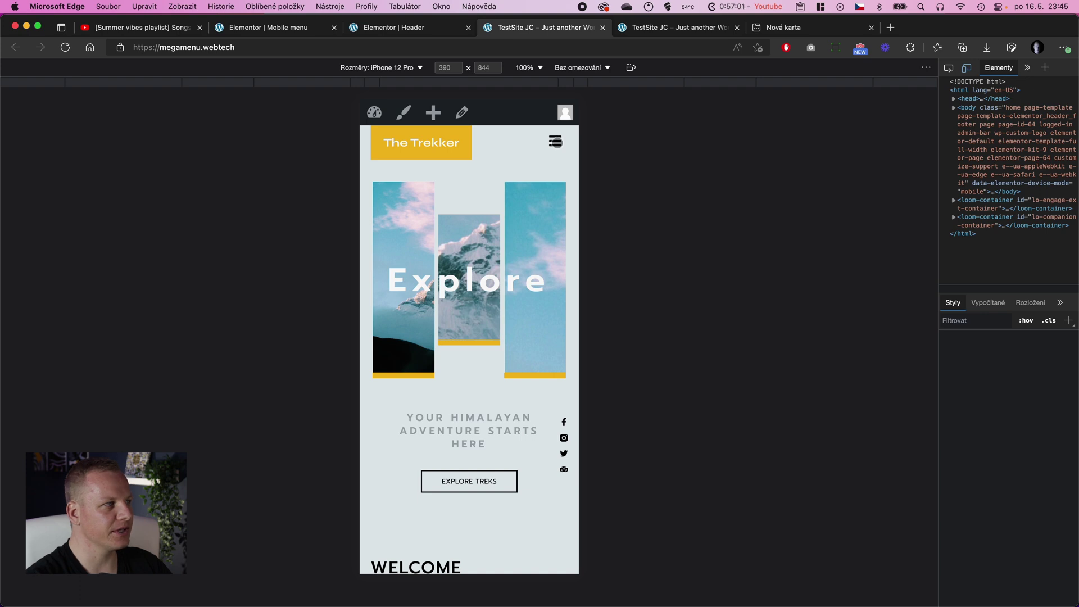
- Open and close the Mobile menu from the hamburger icon repeatedly, leaving it open
left_click(556, 142)
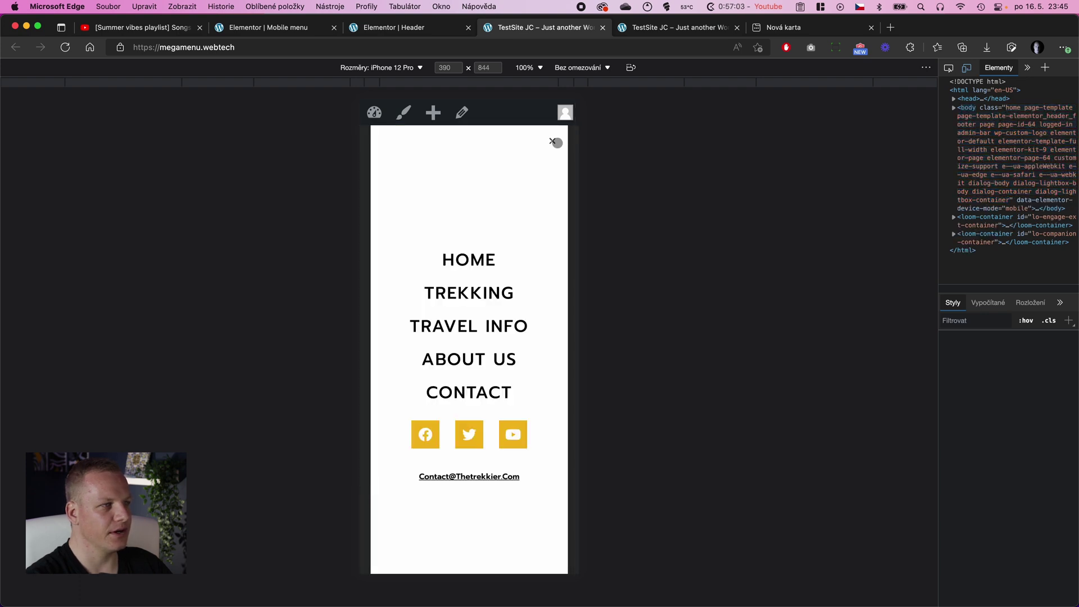
left_click(553, 142)
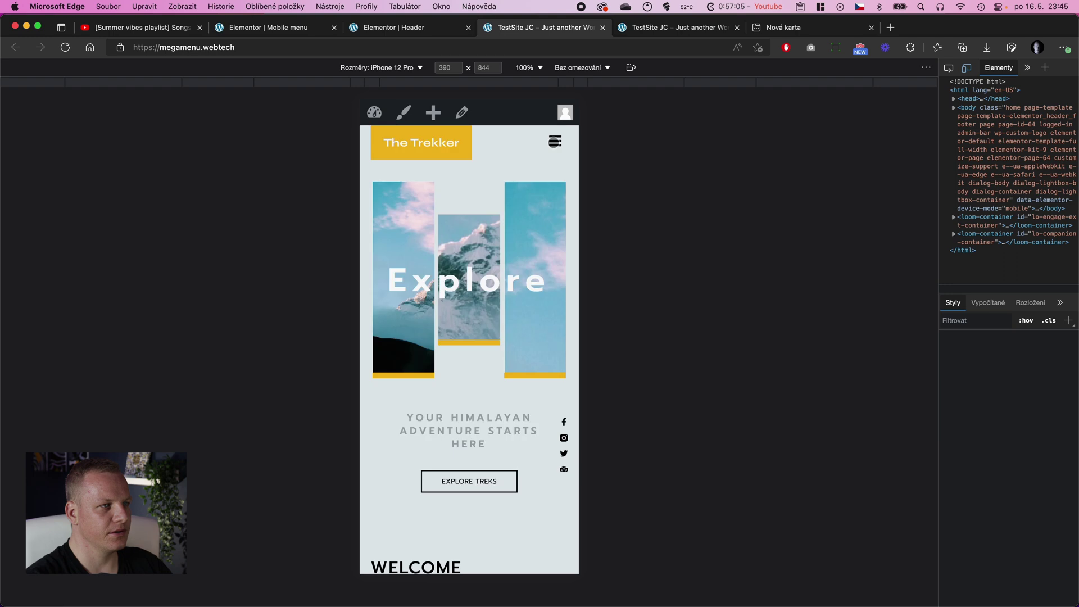
left_click(554, 141)
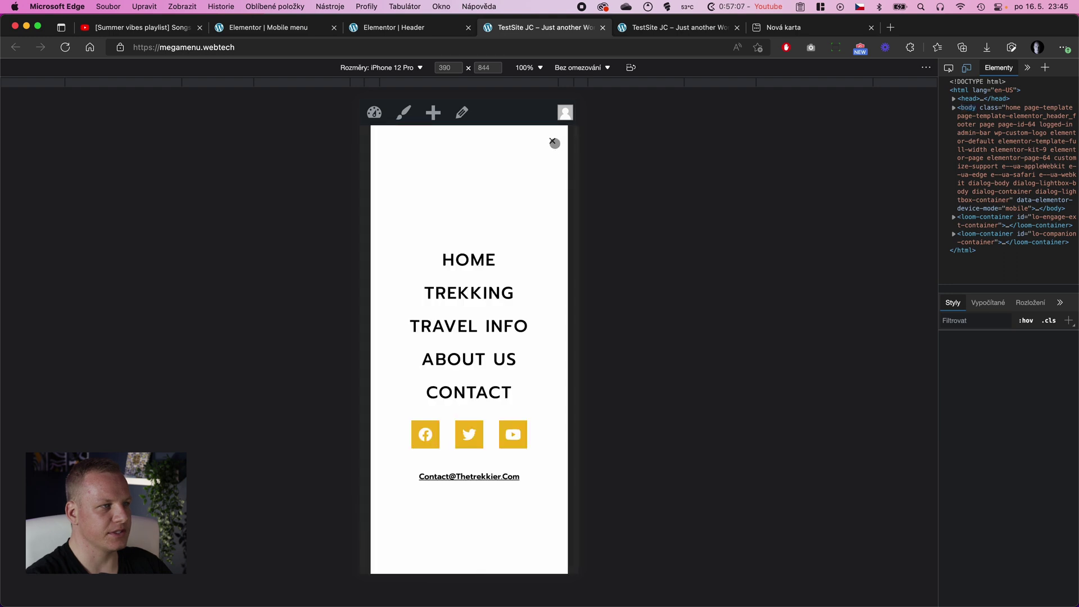
left_click(552, 141)
left_click(560, 145)
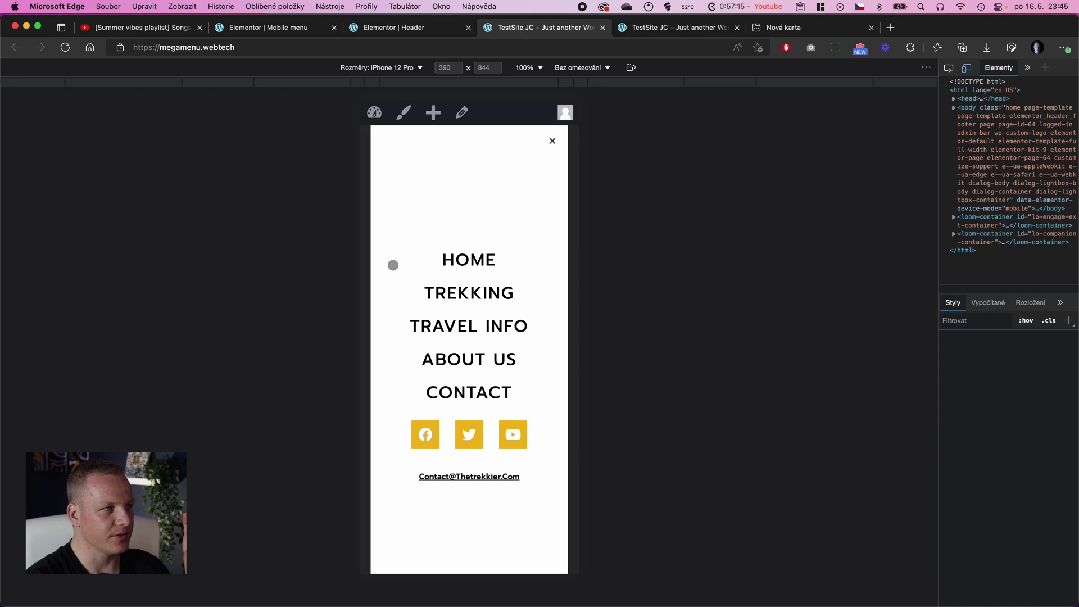
left_click(401, 68)
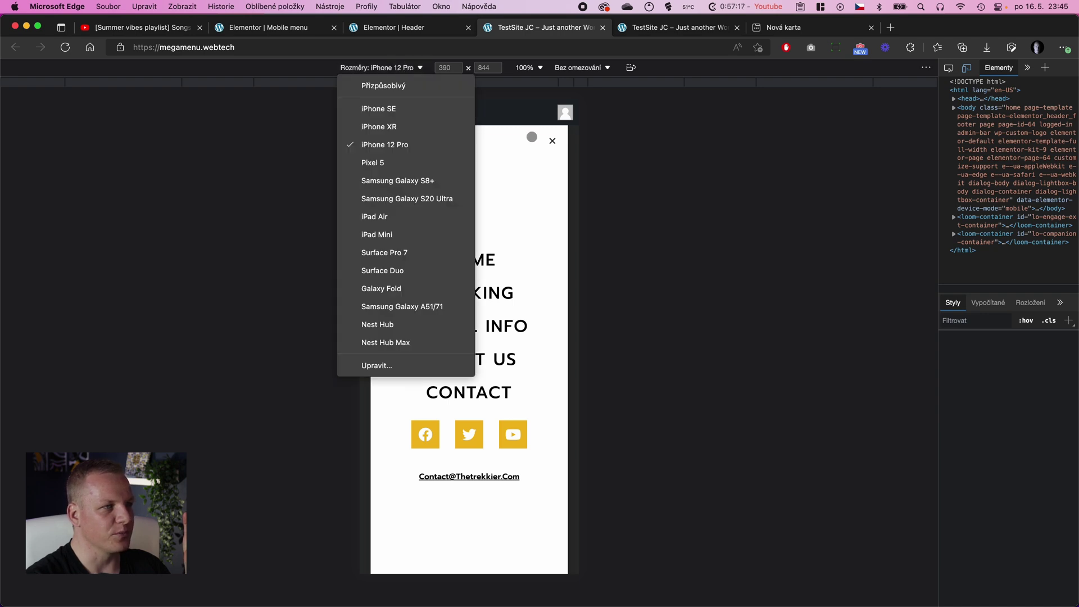
left_click(552, 141)
left_click(552, 141)
left_click(554, 141)
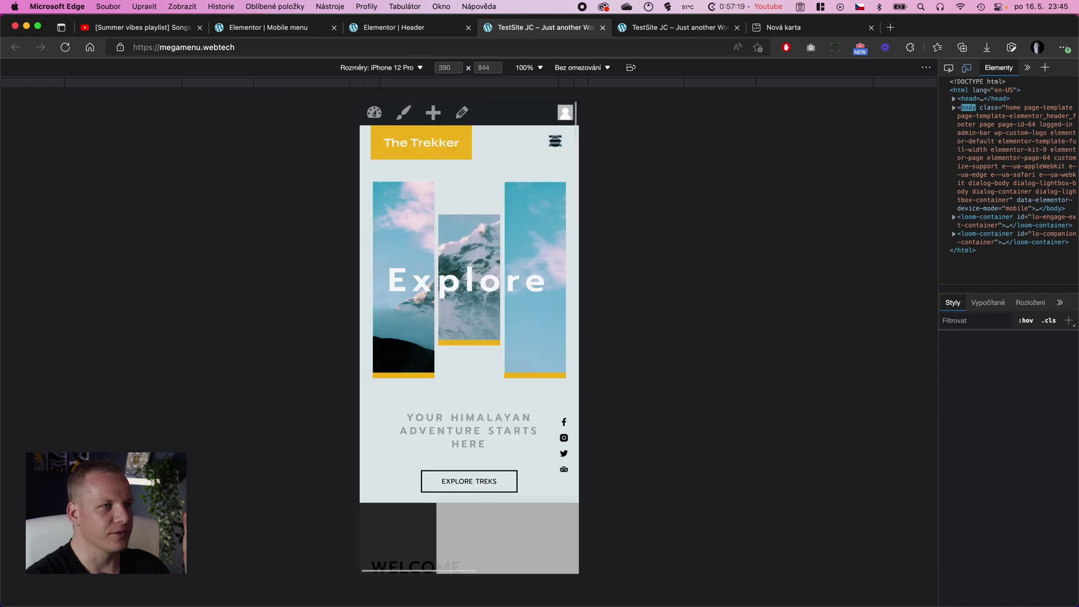
left_click(555, 141)
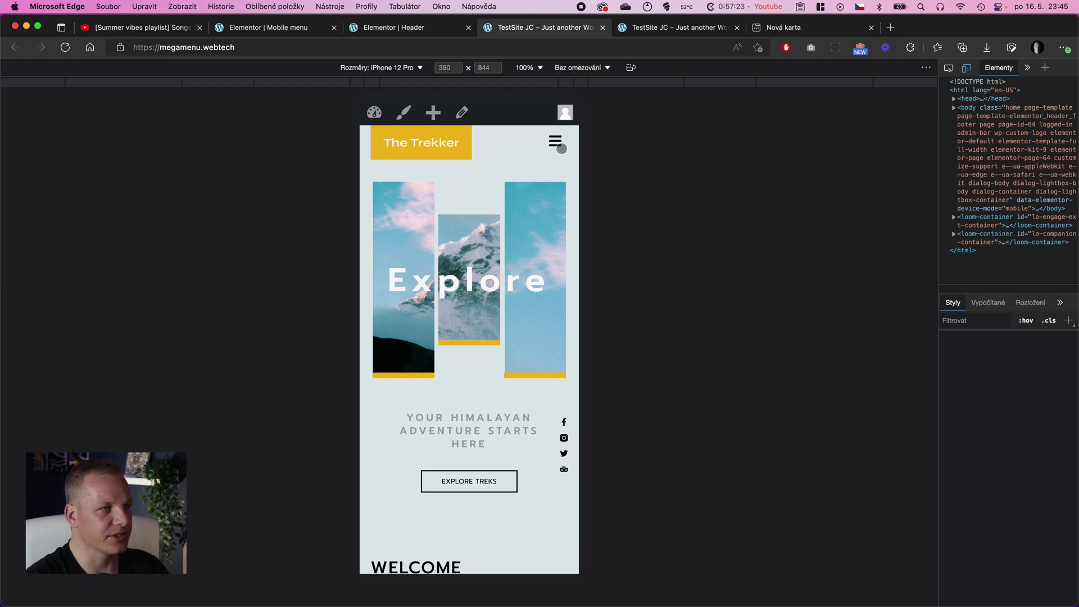
left_click(558, 144)
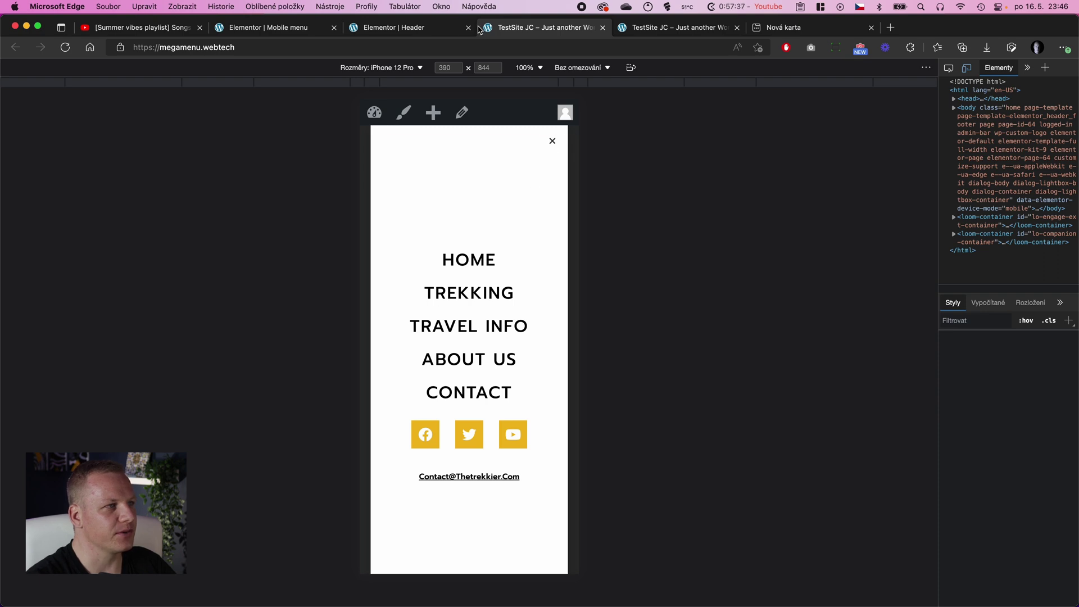
- Set the Mobile menu popup's Close Button size to 25 and save with Save & Close
left_click(291, 34)
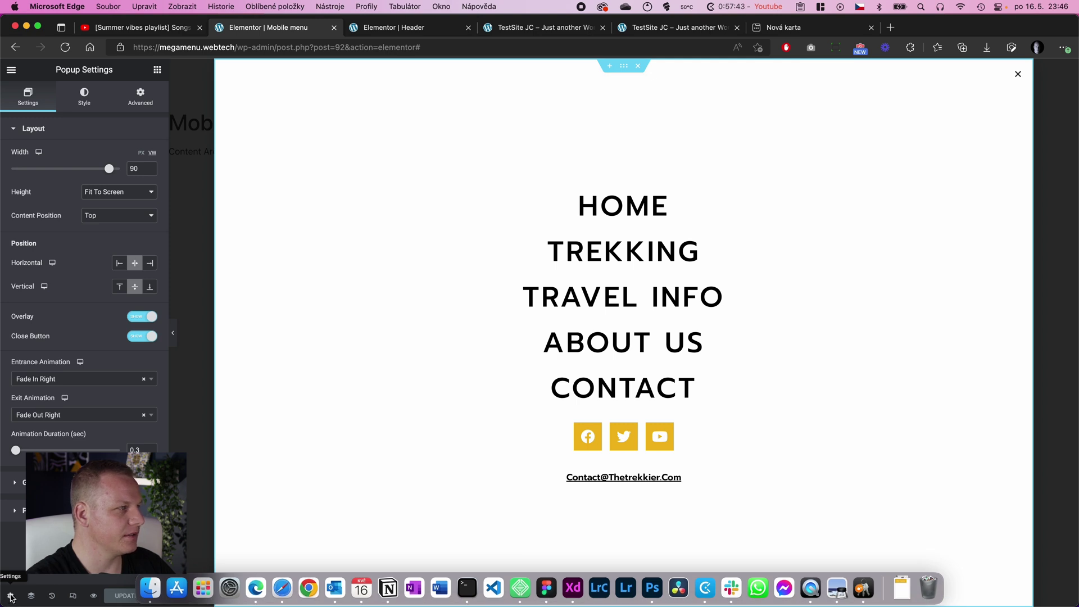
left_click(84, 101)
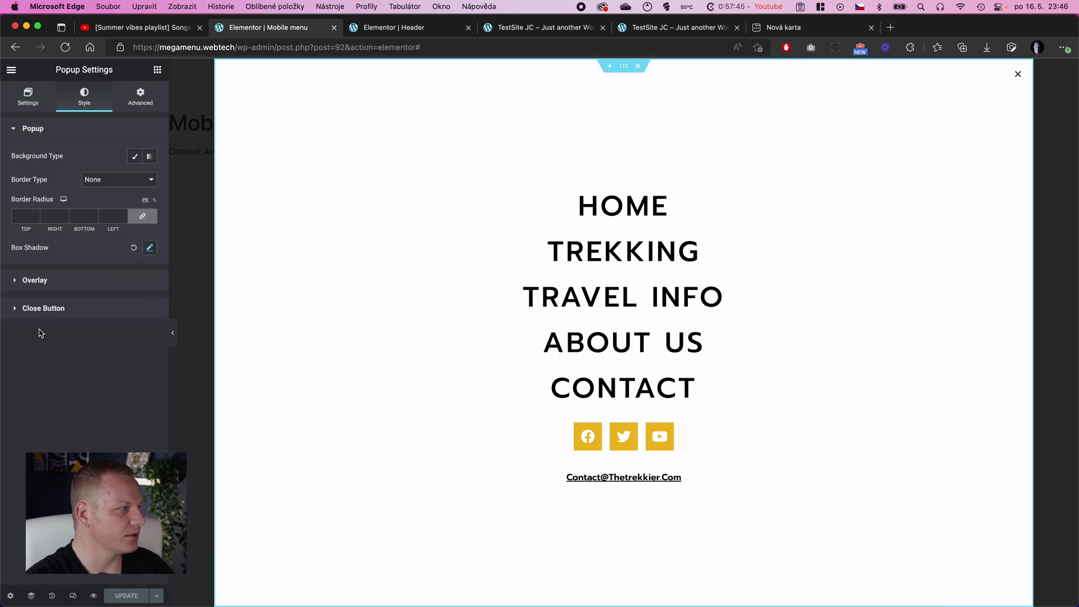
left_click(48, 309)
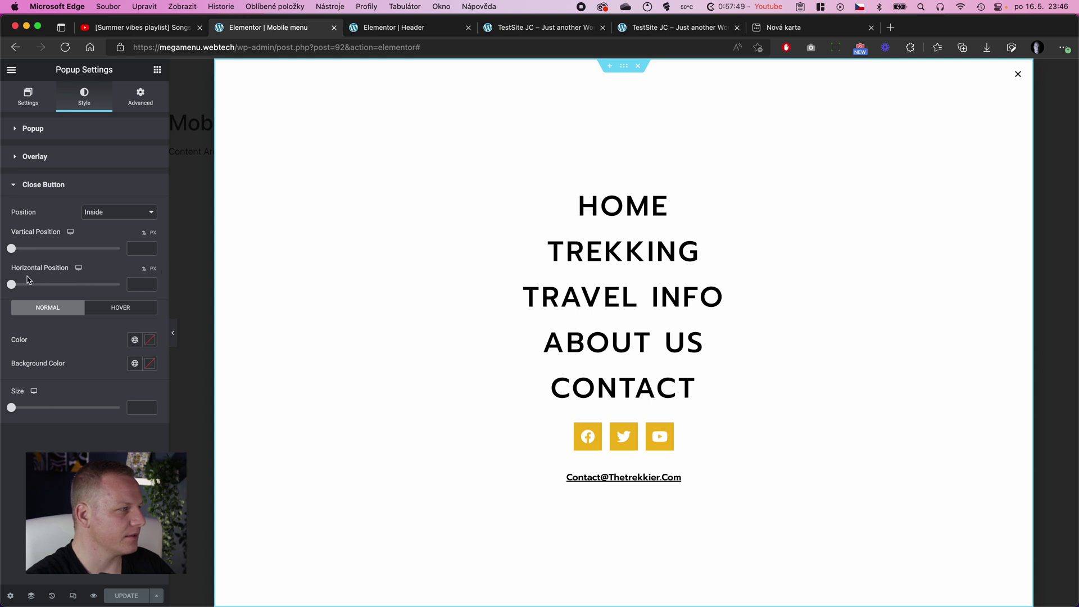
left_click(135, 408)
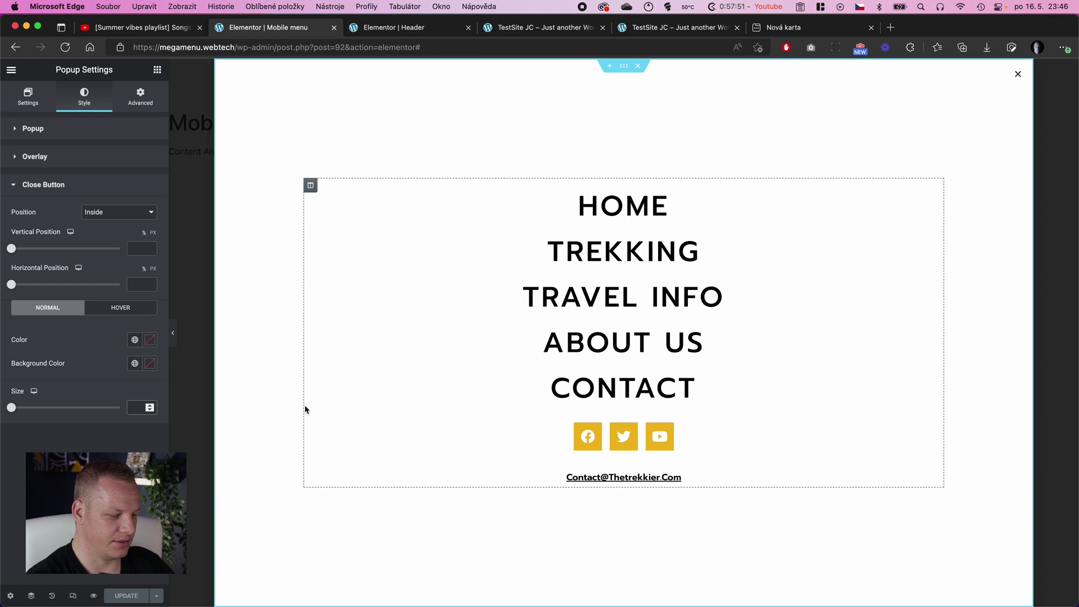
type("25")
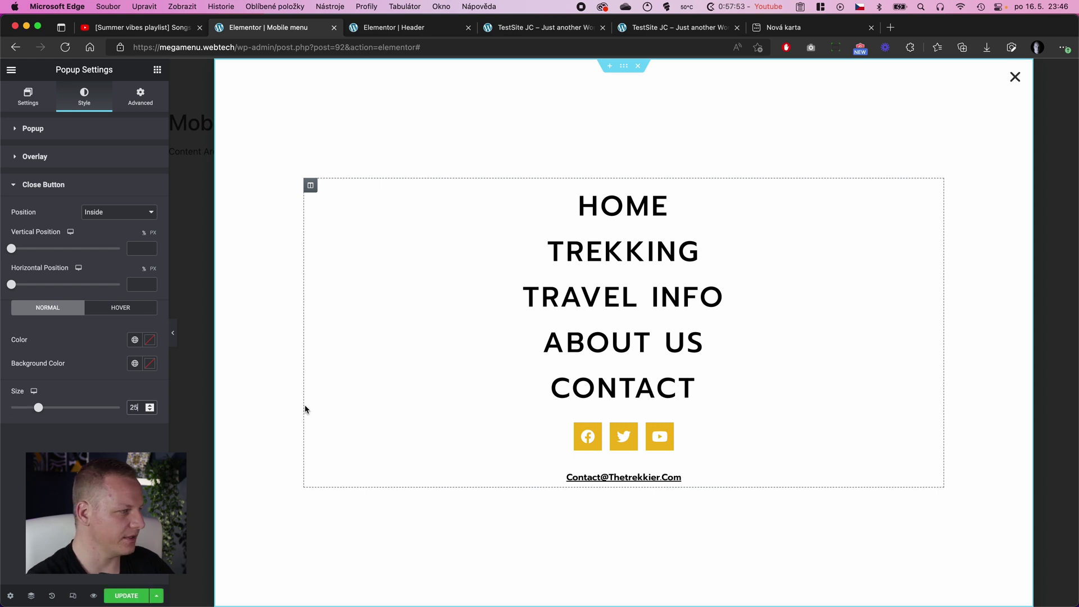
key("super+s")
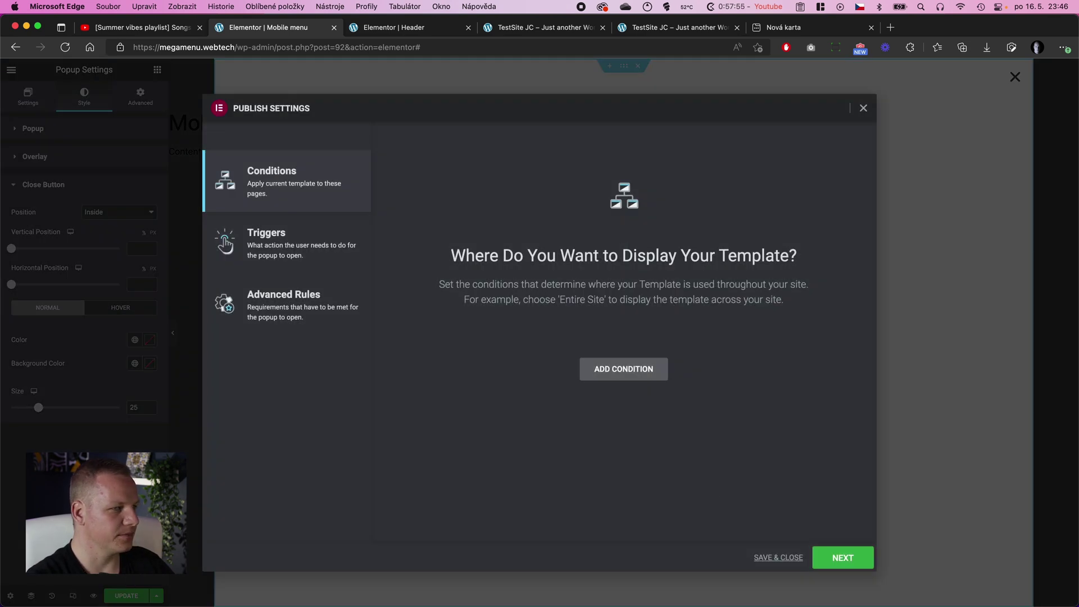
left_click(778, 558)
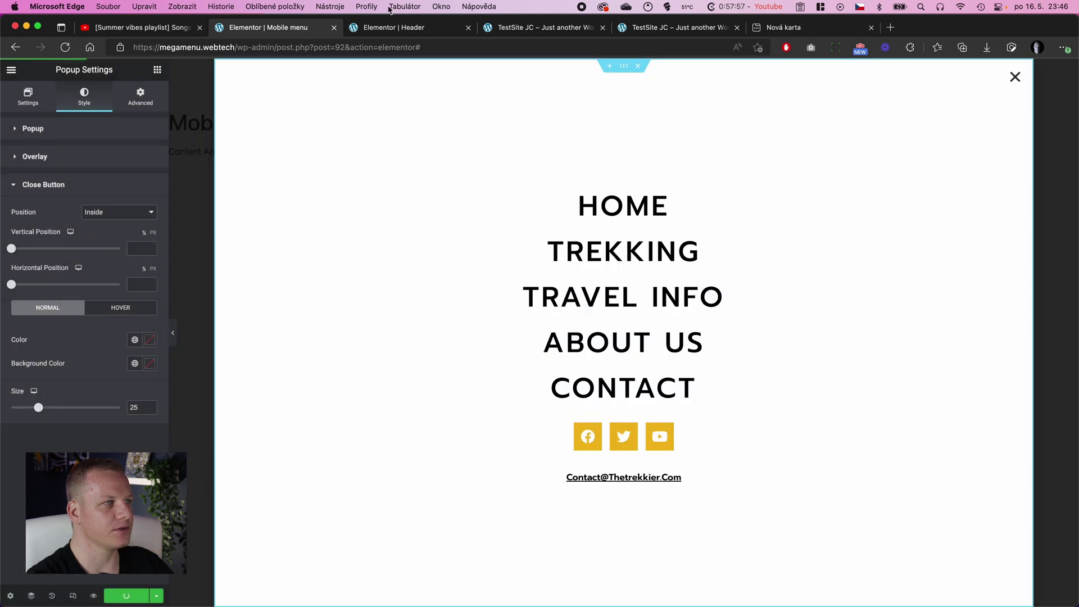
- Reload the live site and open and close the mobile menu twice
left_click(535, 28)
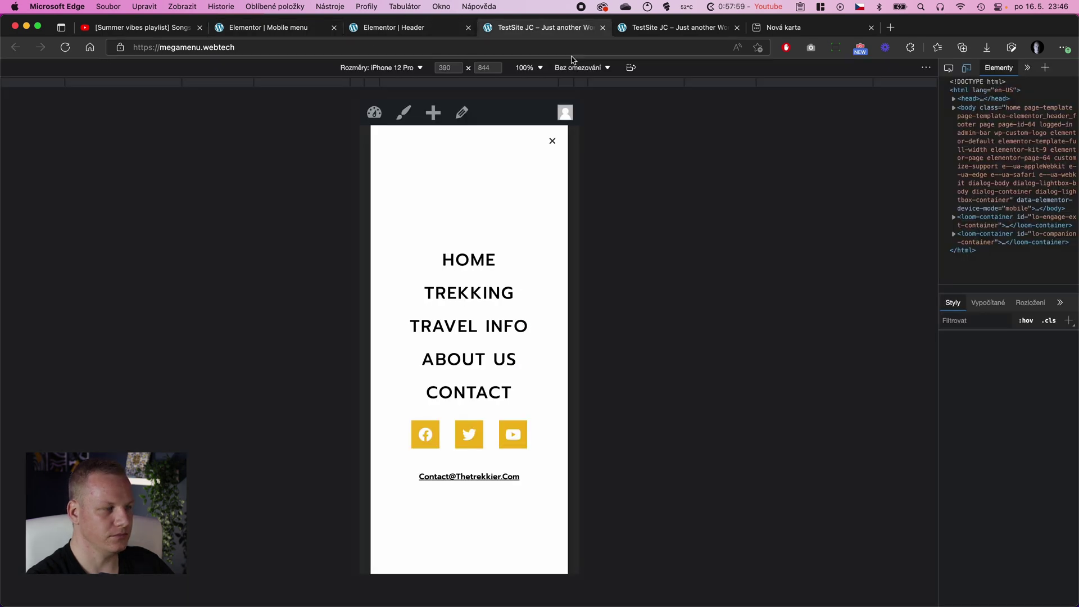
key("super+r")
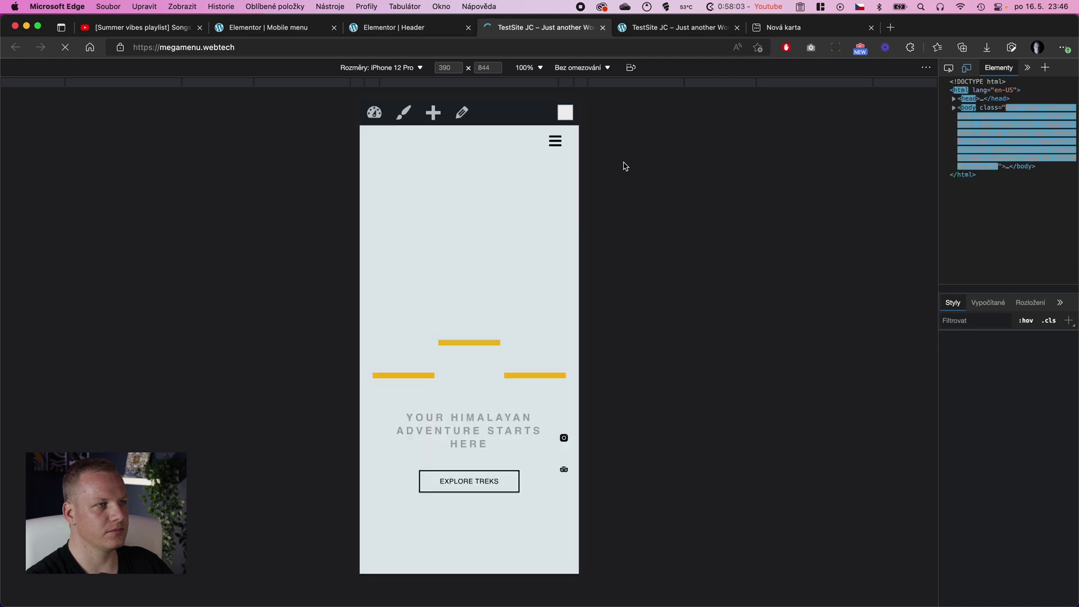
left_click(555, 141)
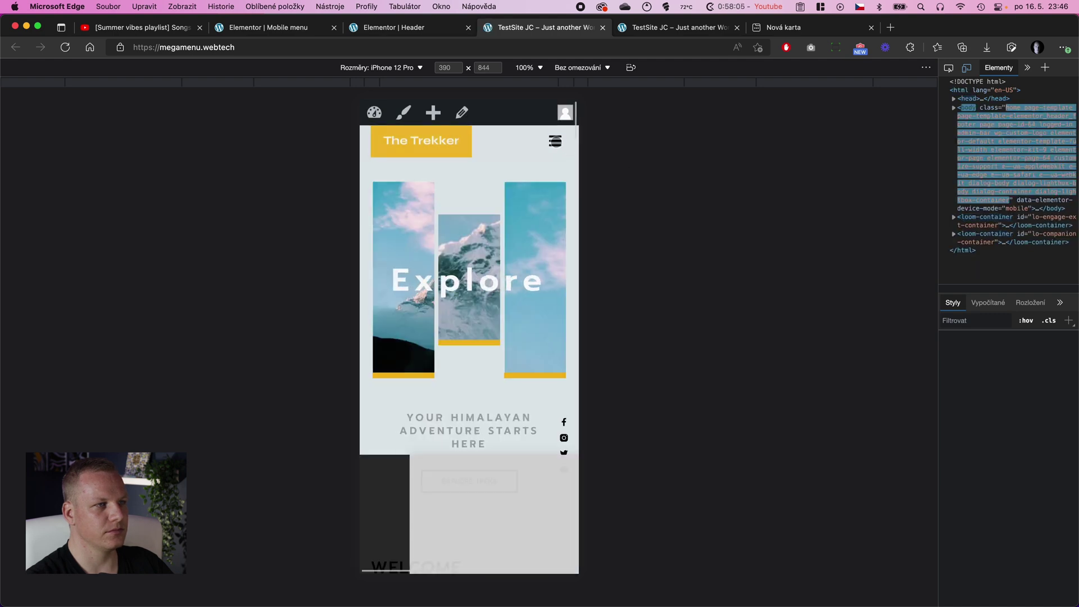
left_click(553, 141)
left_click(555, 141)
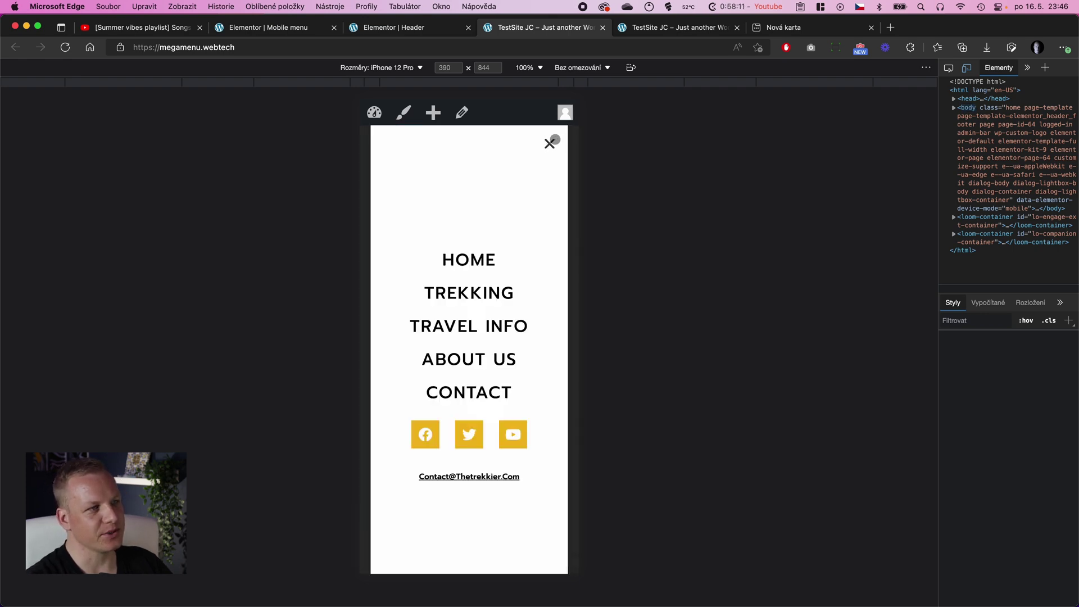
left_click(553, 141)
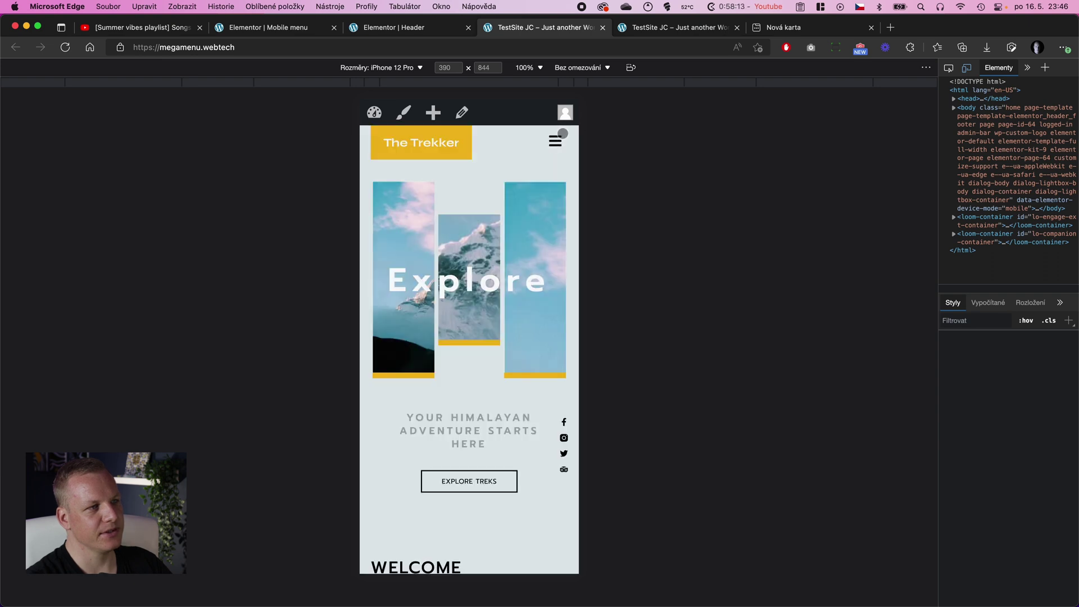
- Keep reopening the full-screen menu, scrolling it, and closing it with the larger X
left_click(559, 140)
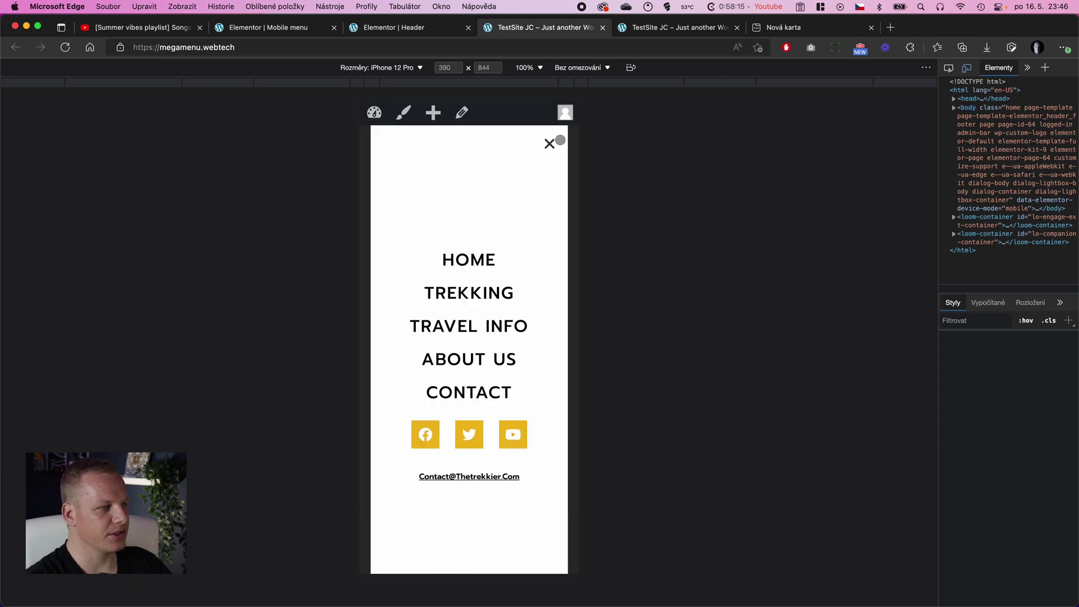
scroll(481, 370, "down", 1)
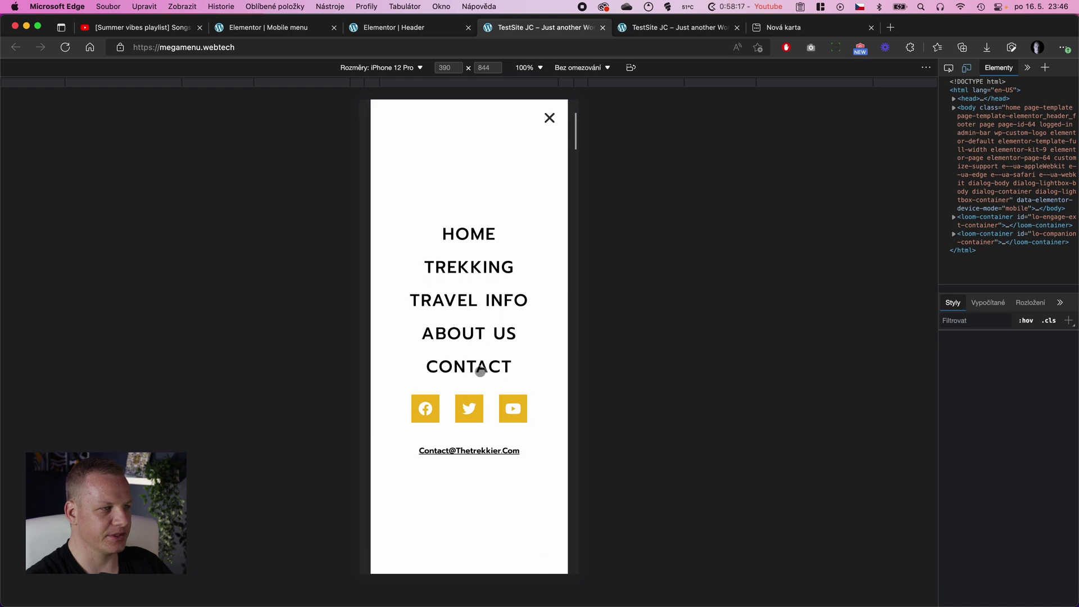
scroll(499, 281, "up", 1)
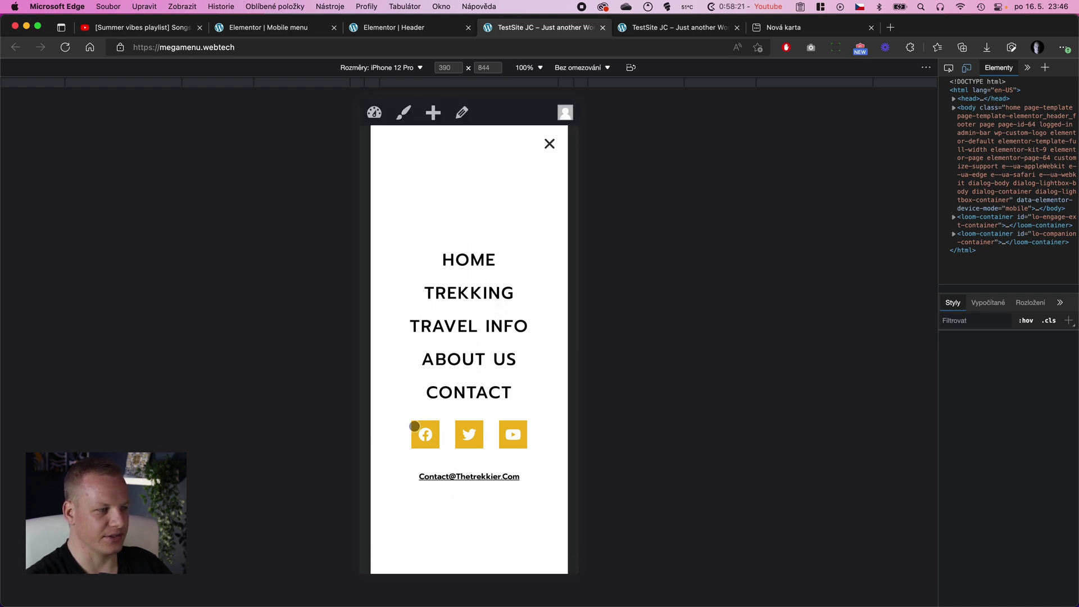
left_click(549, 144)
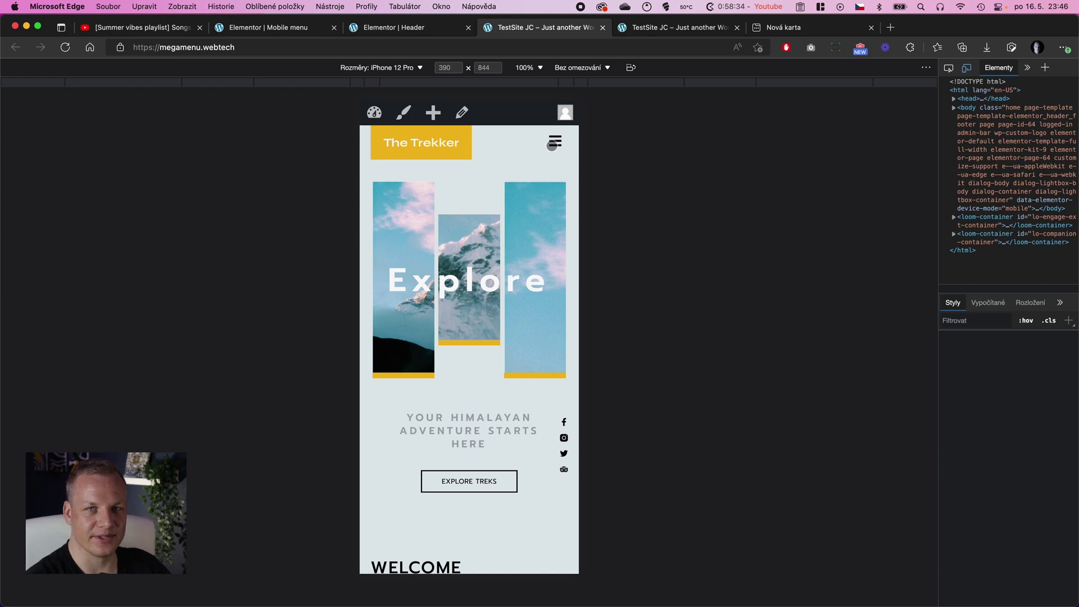
left_click(552, 145)
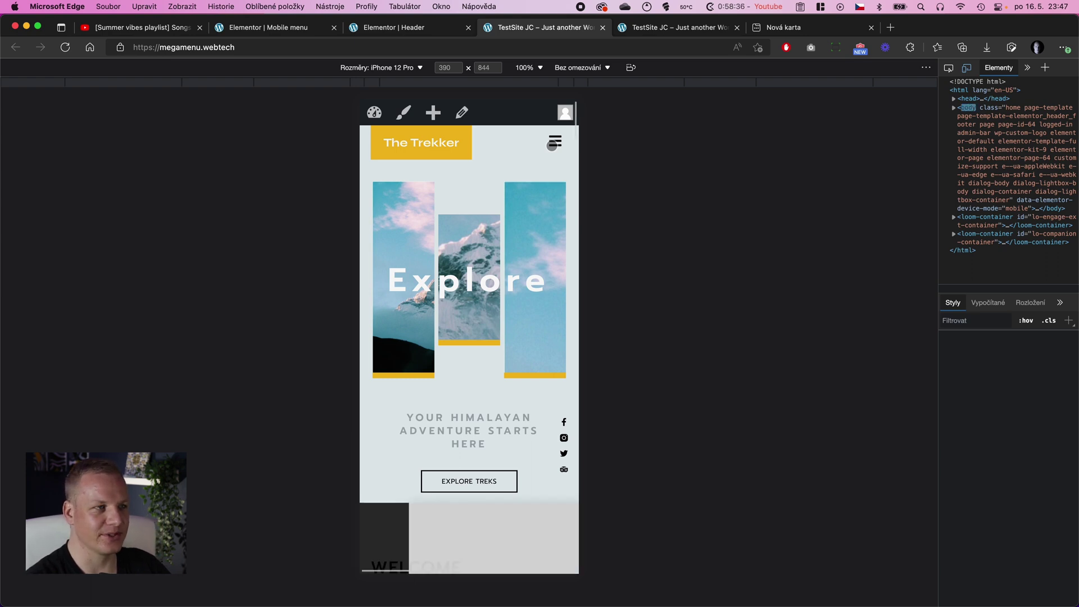
left_click(551, 144)
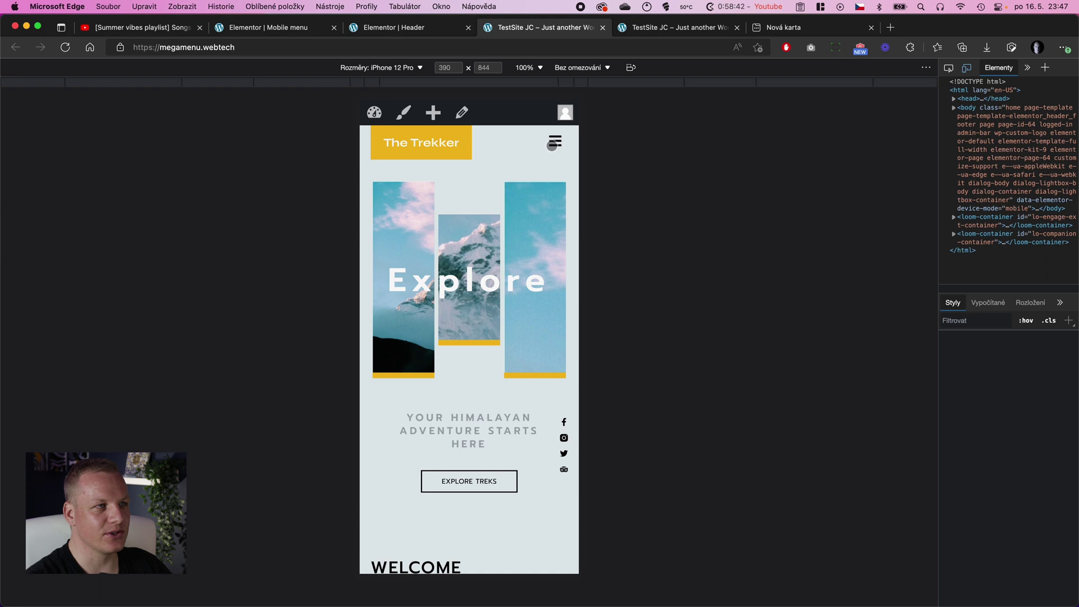
left_click(554, 145)
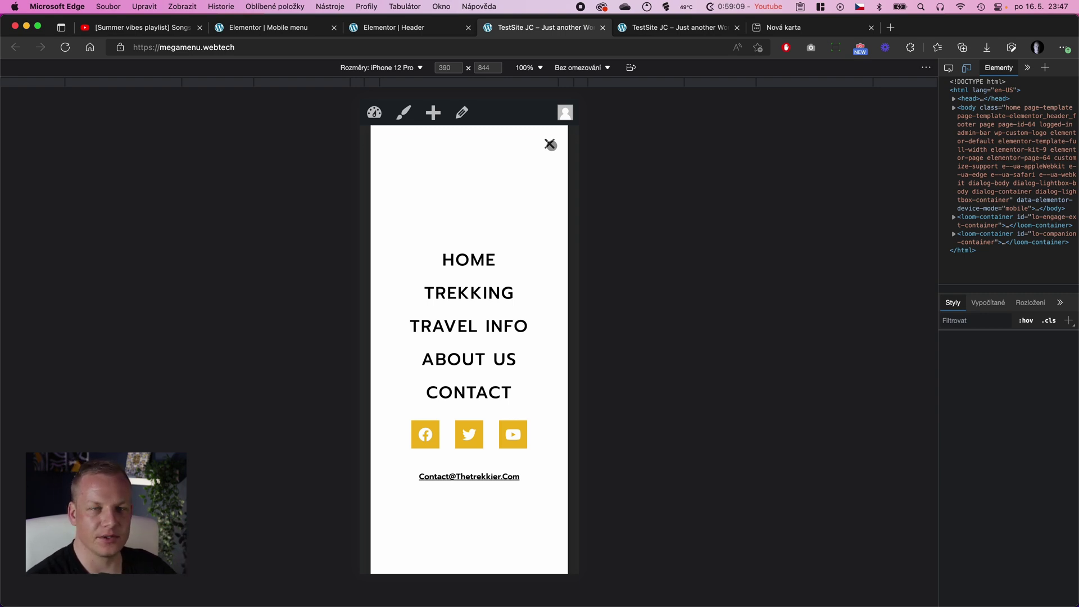
left_click(550, 145)
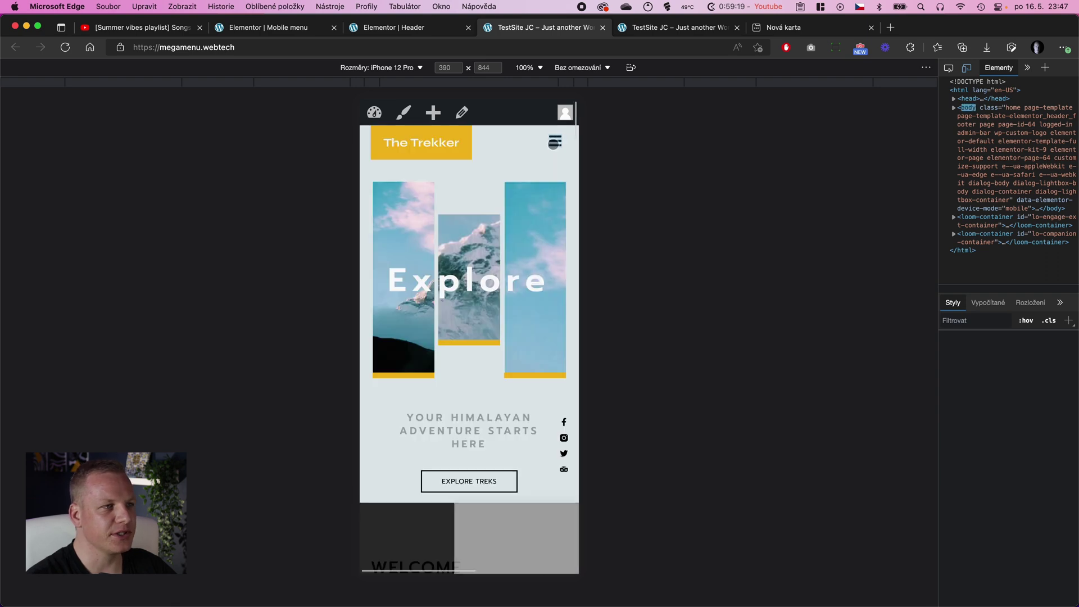
left_click(552, 143)
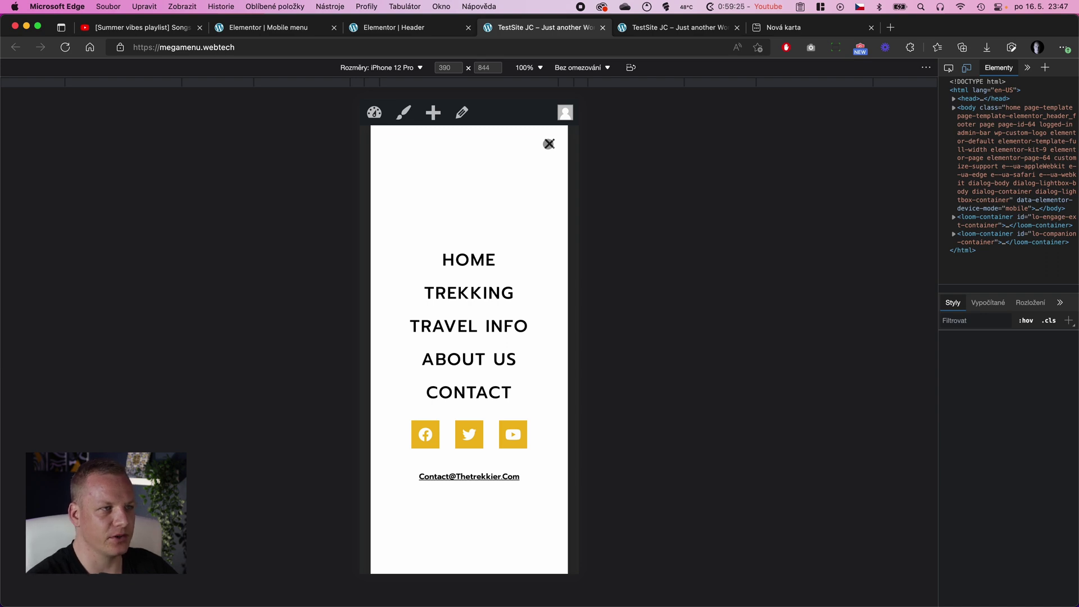
left_click(549, 144)
left_click(552, 143)
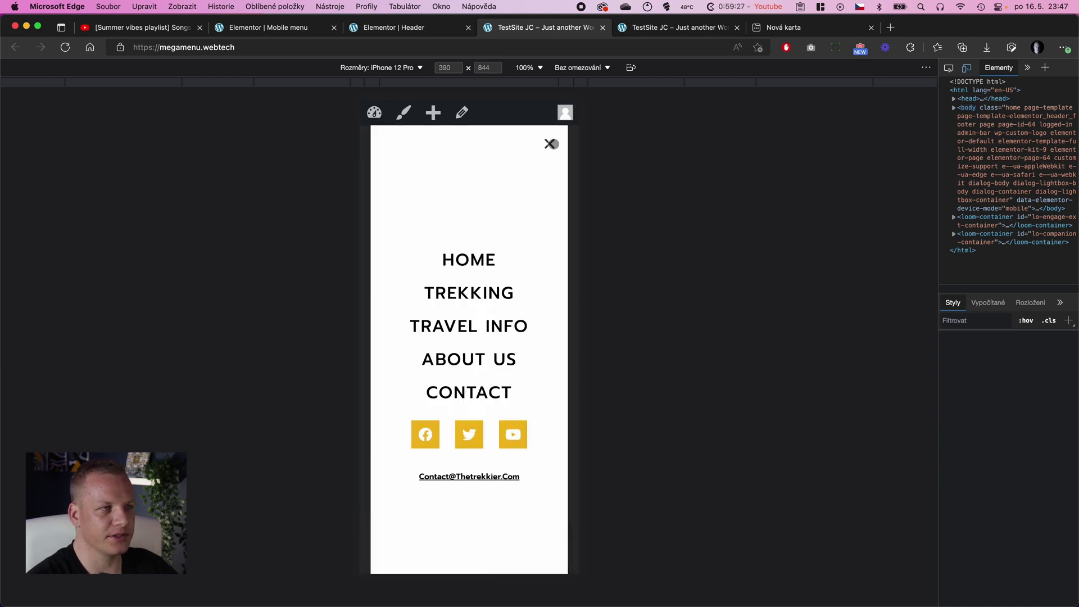
left_click(551, 144)
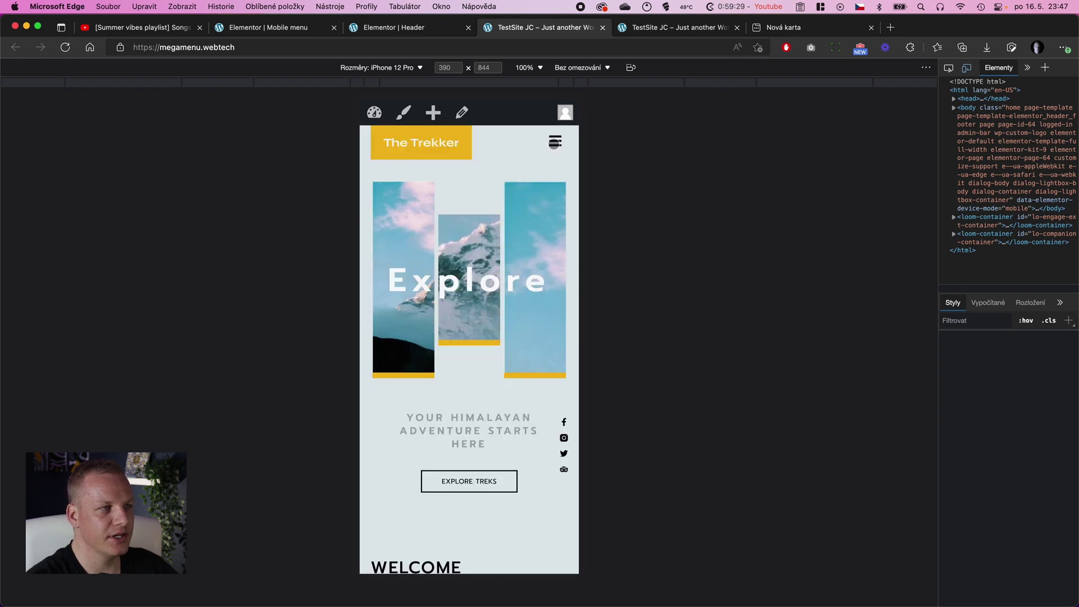
scroll(494, 401, "down", 20)
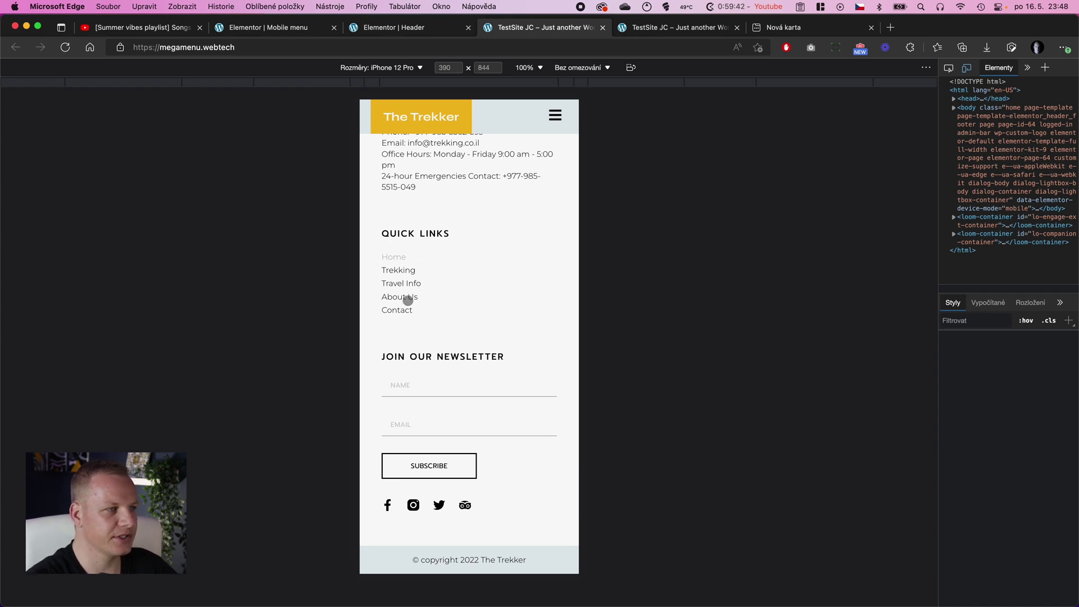
scroll(404, 298, "up", 1)
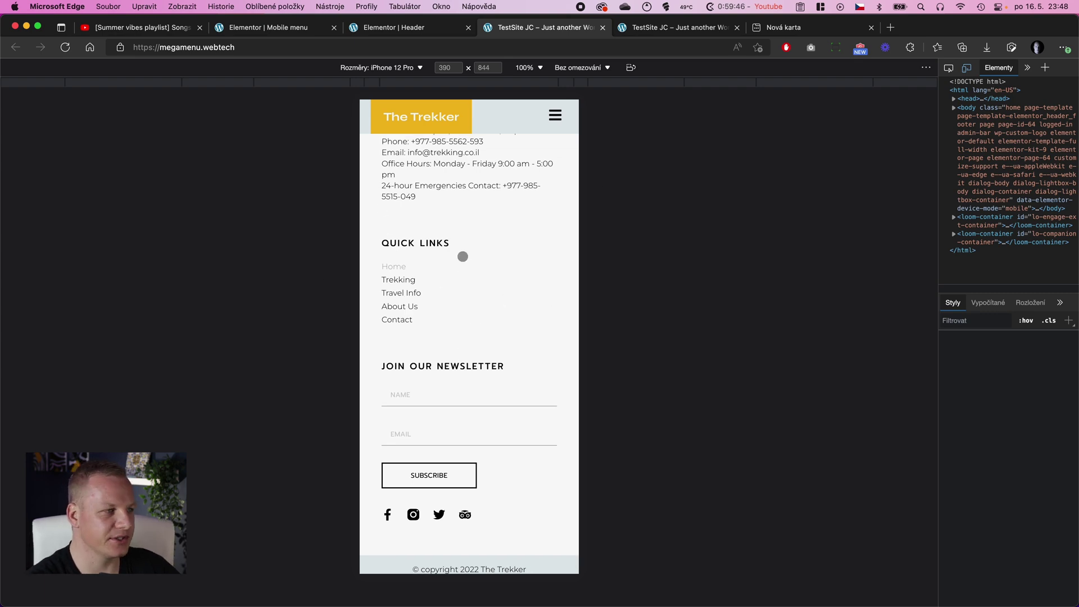
scroll(408, 333, "up", 20)
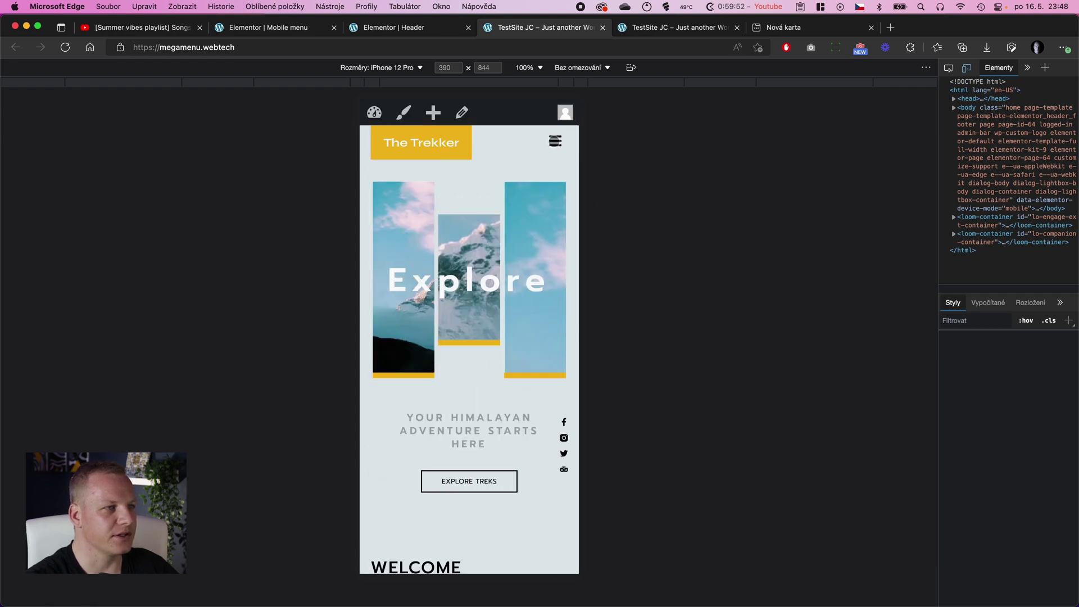
- Open the Mobile menu, close it with the X, then reopen it over the Trekker homepage
left_click(555, 141)
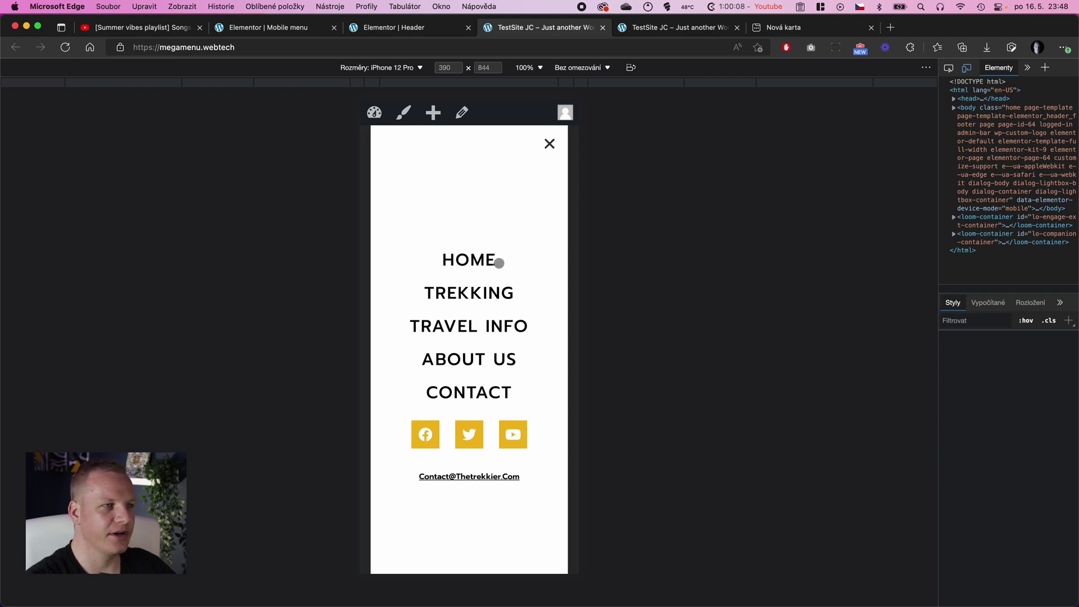
left_click(550, 144)
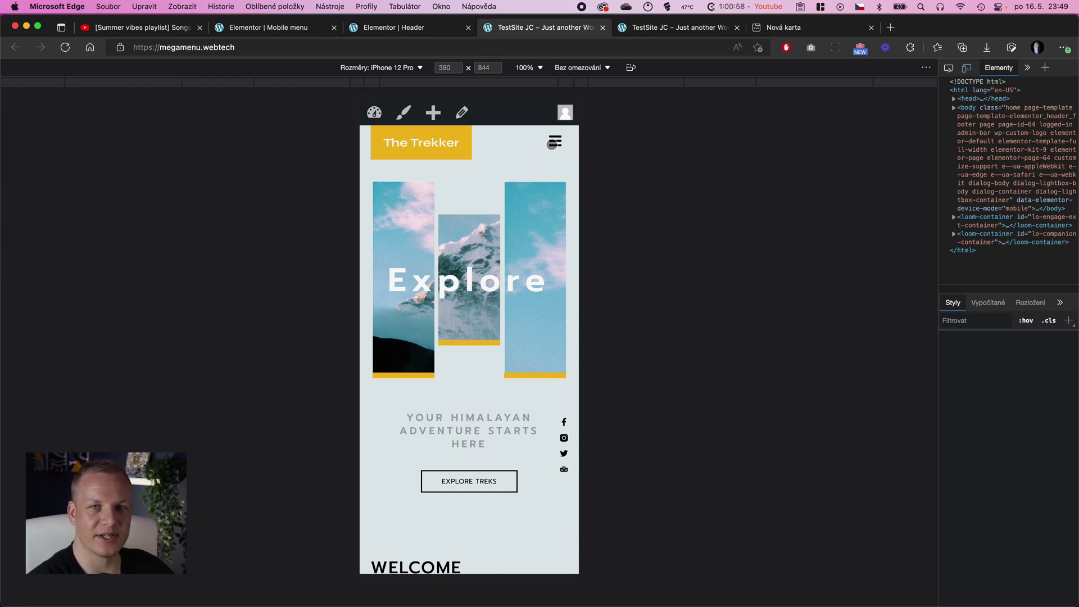
left_click(552, 144)
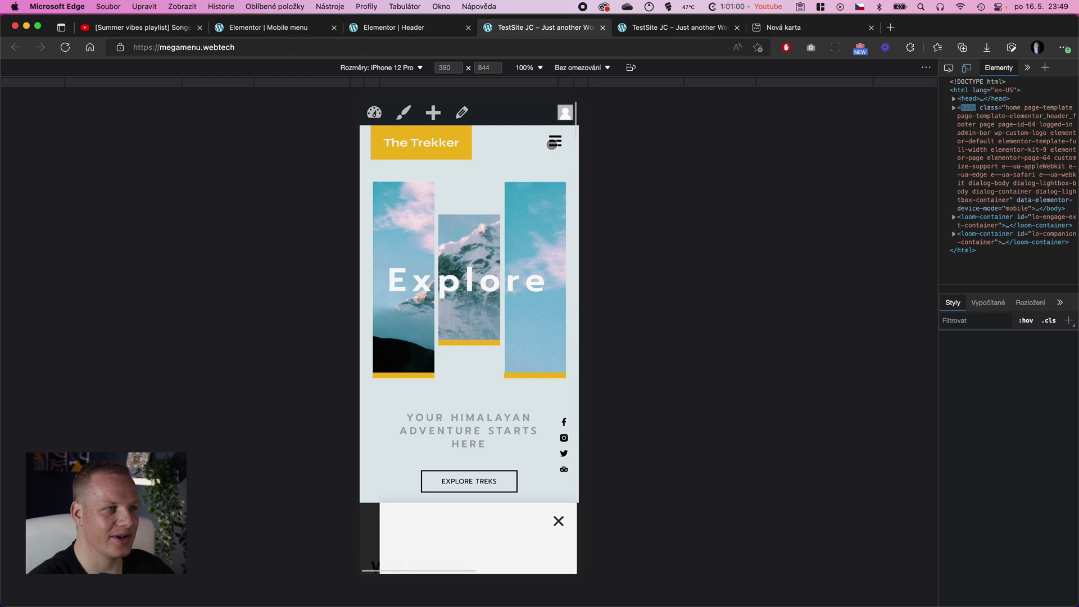